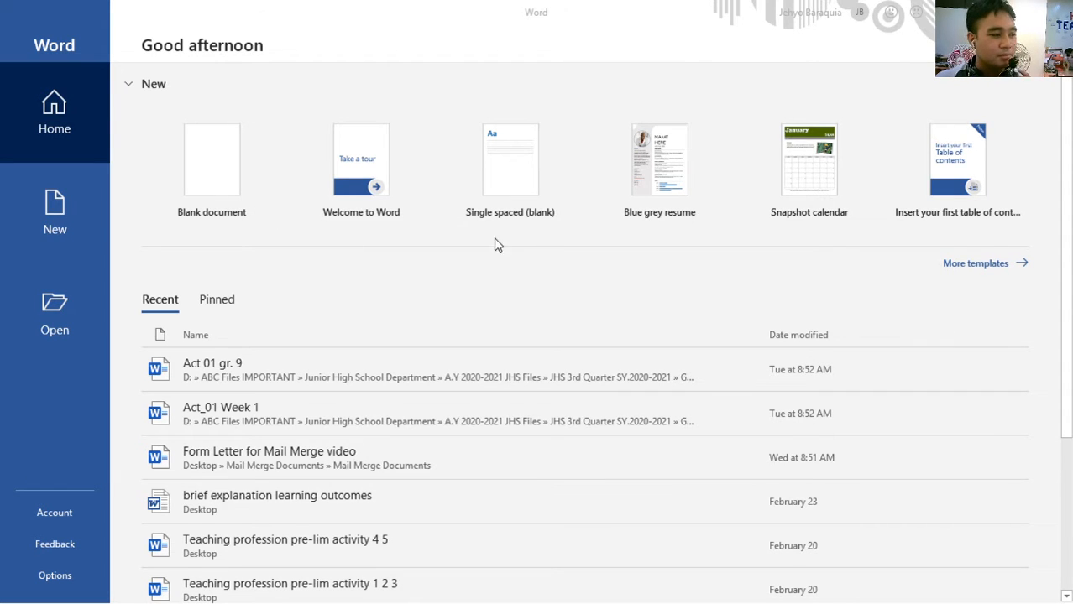
- Create a blank document and hide its paragraph marks
left_click(219, 174)
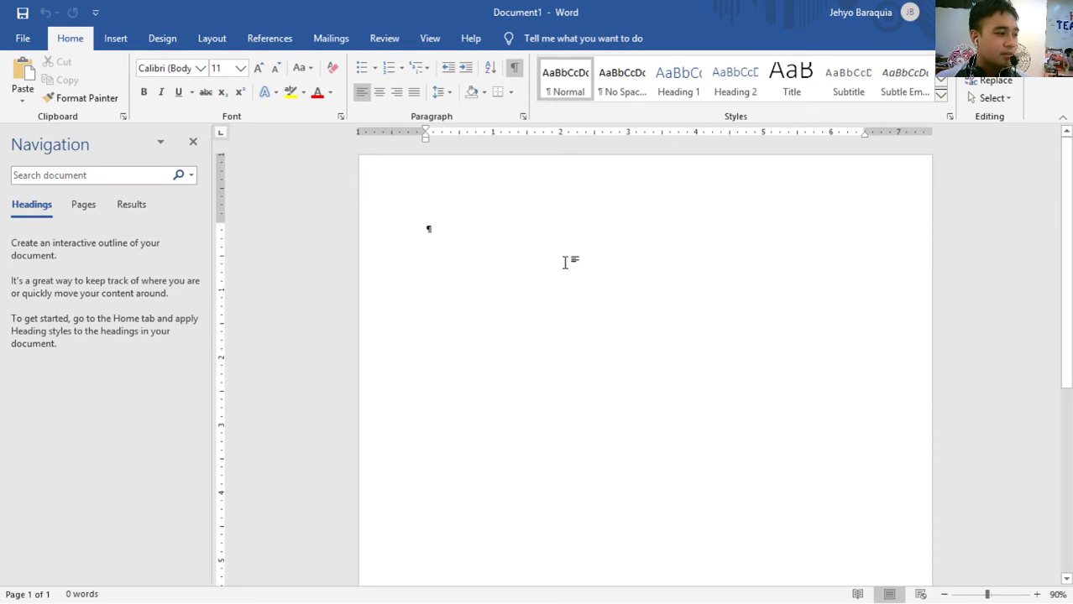
left_click(511, 74)
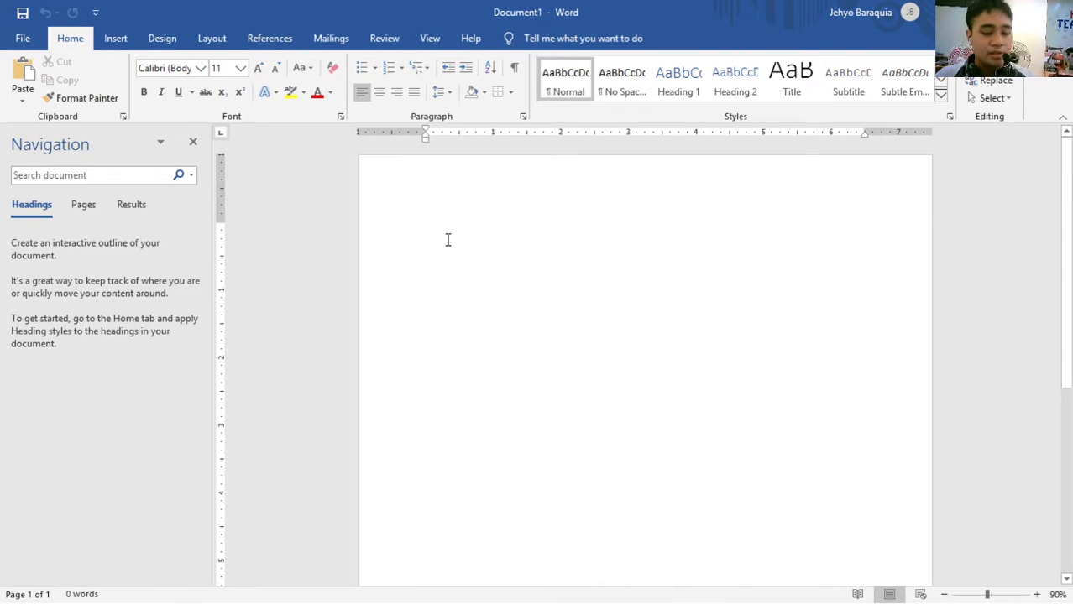
- Generate sample paragraphs in the document with =rand()
type("d")
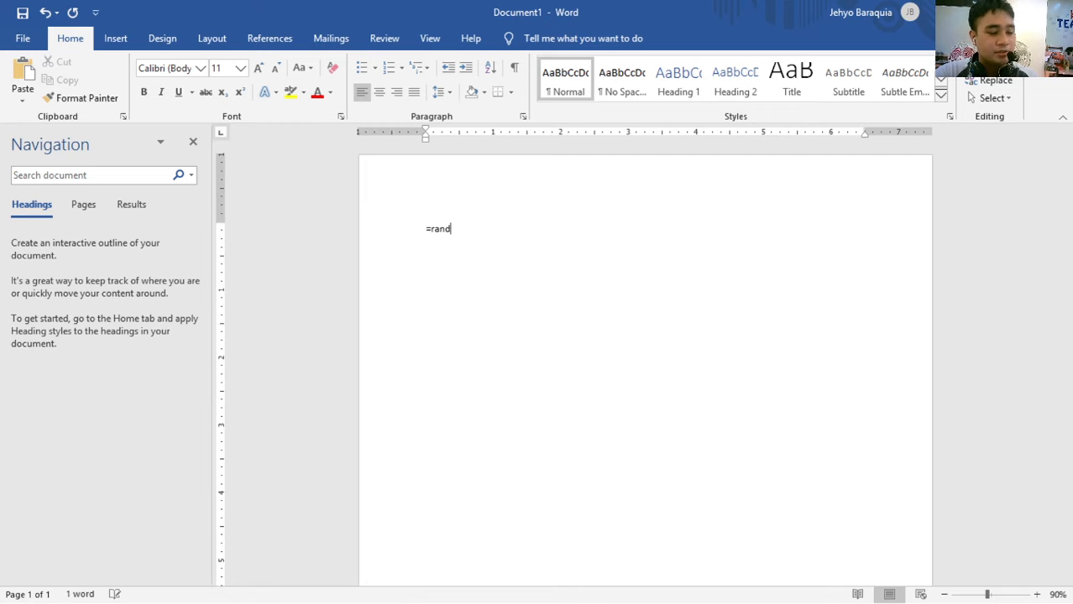
type("()")
key("Return")
scroll(445, 280, "down", 2)
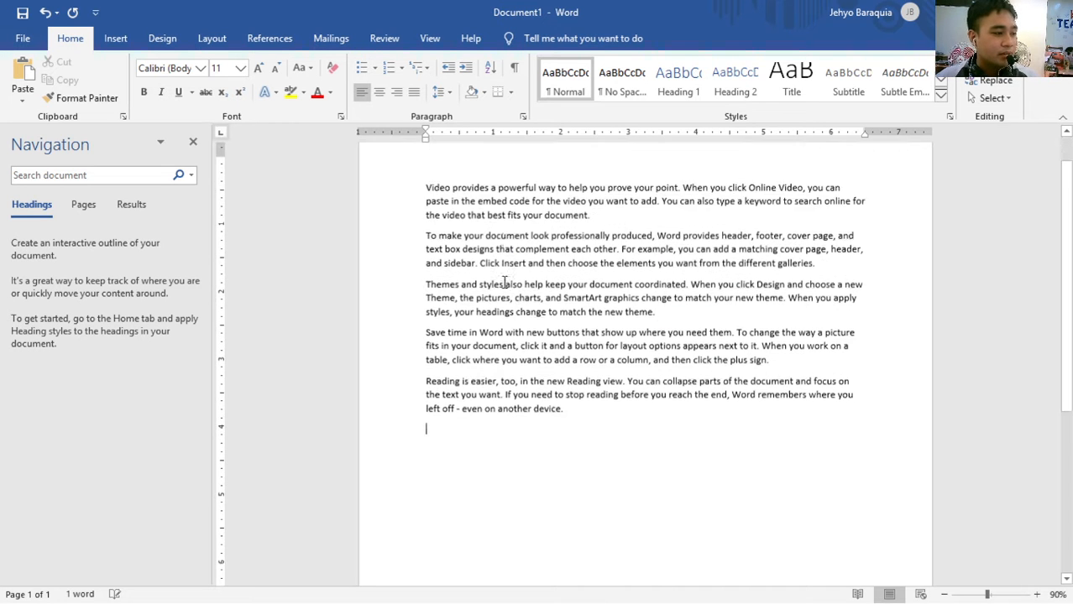
- Copy all the sample text, add blank paragraphs below it to reach a second page, and paste the copy there
scroll(507, 362, "down", 1)
key("ctrl+a")
key("ctrl+c")
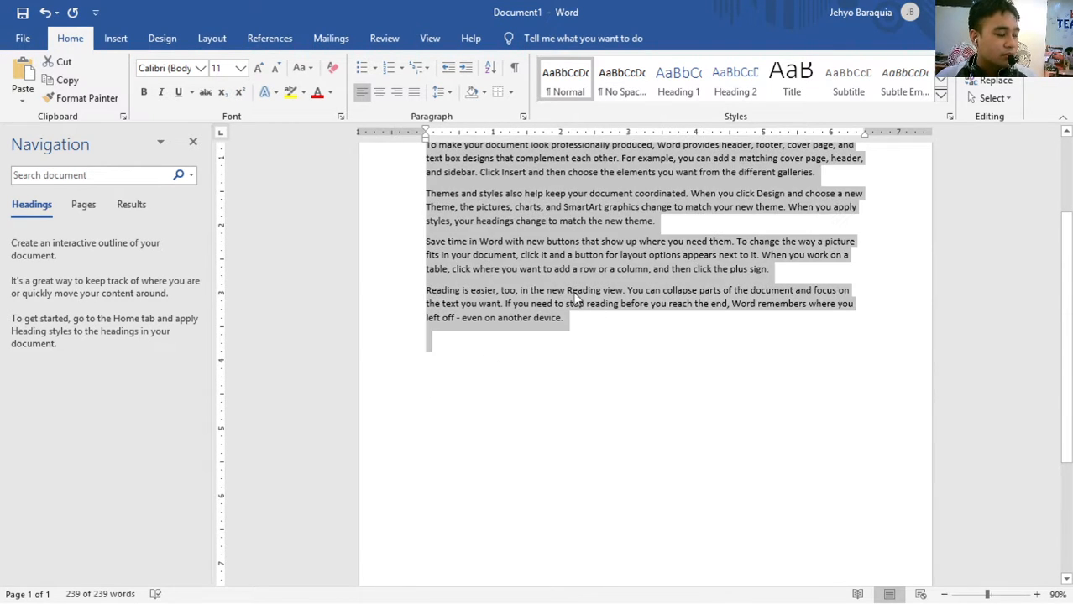
scroll(634, 346, "down", 1)
left_click(634, 345)
scroll(634, 345, "down", 6)
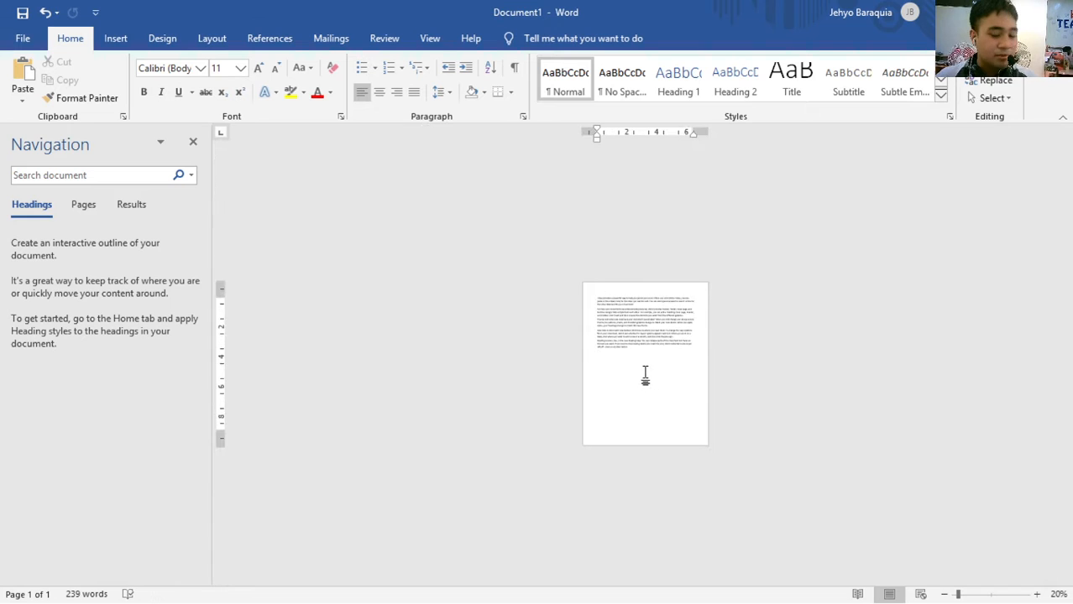
key("ctrl+Return")
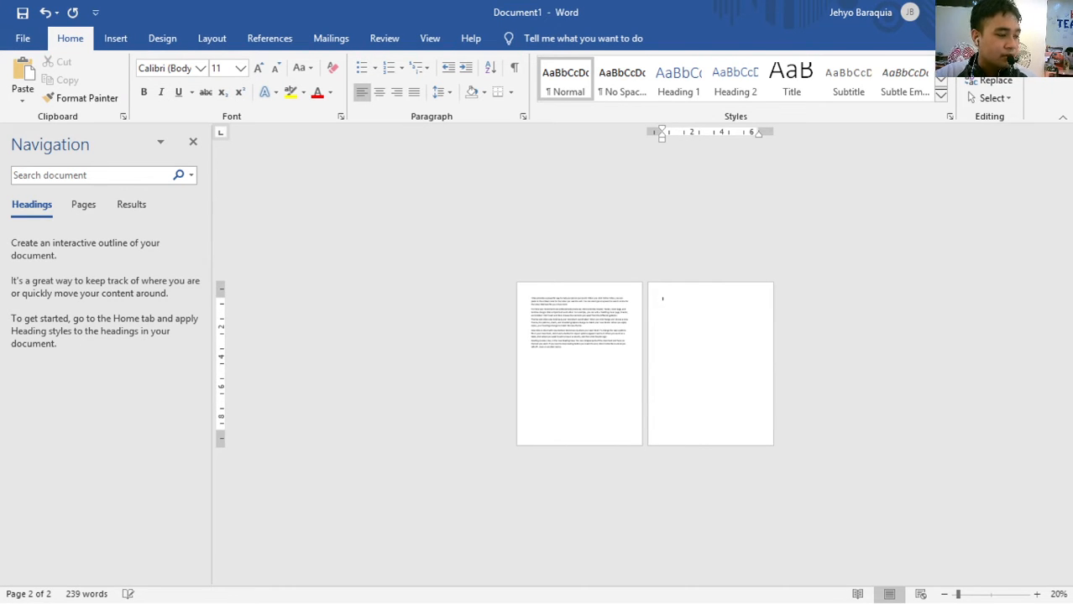
key("ctrl+v")
scroll(643, 365, "up", 5)
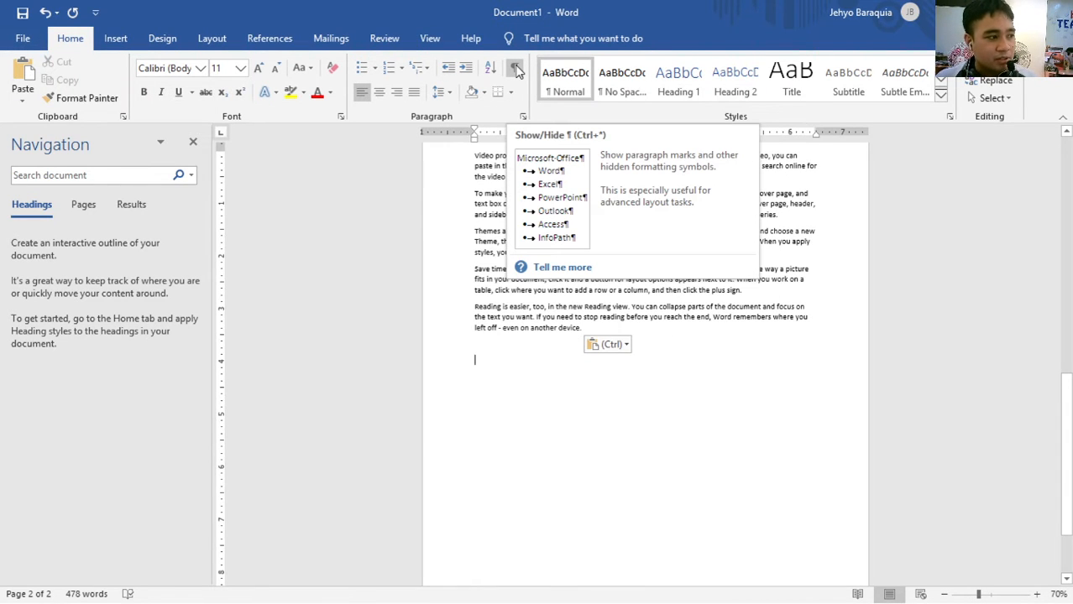
- Display the paragraph marks and inspect the blank paragraphs that separate the text on pages 1 and 2
left_click(516, 71)
scroll(730, 300, "up", 3)
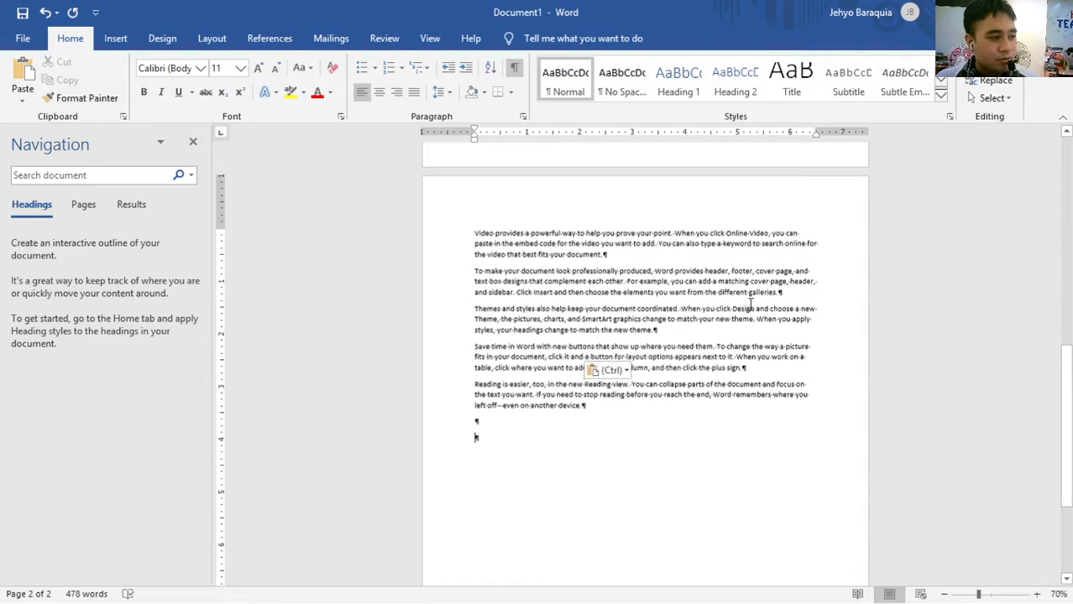
scroll(722, 319, "up", 10)
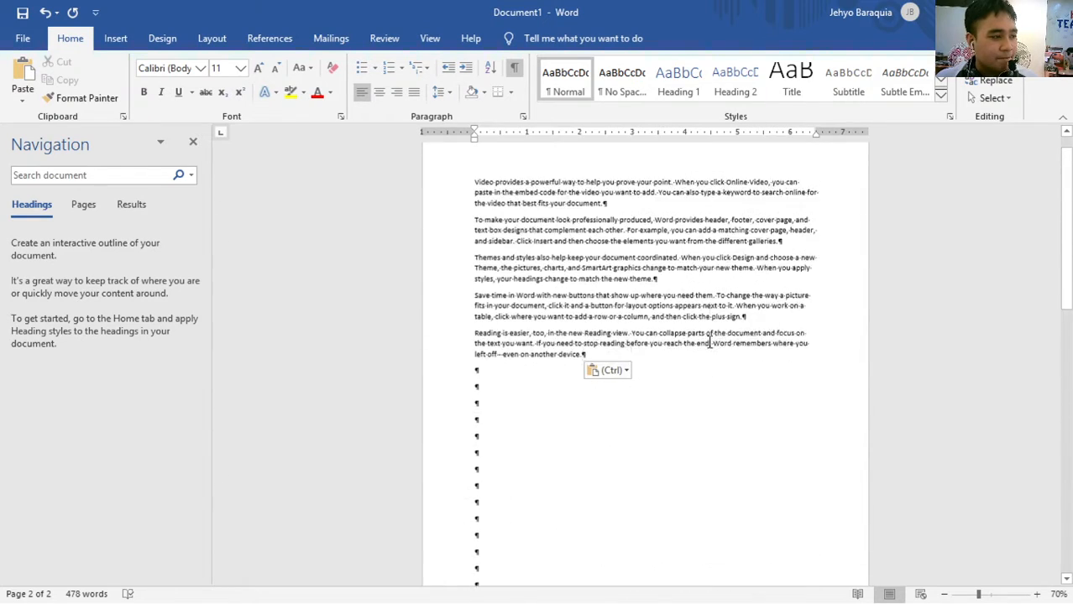
scroll(704, 336, "down", 8)
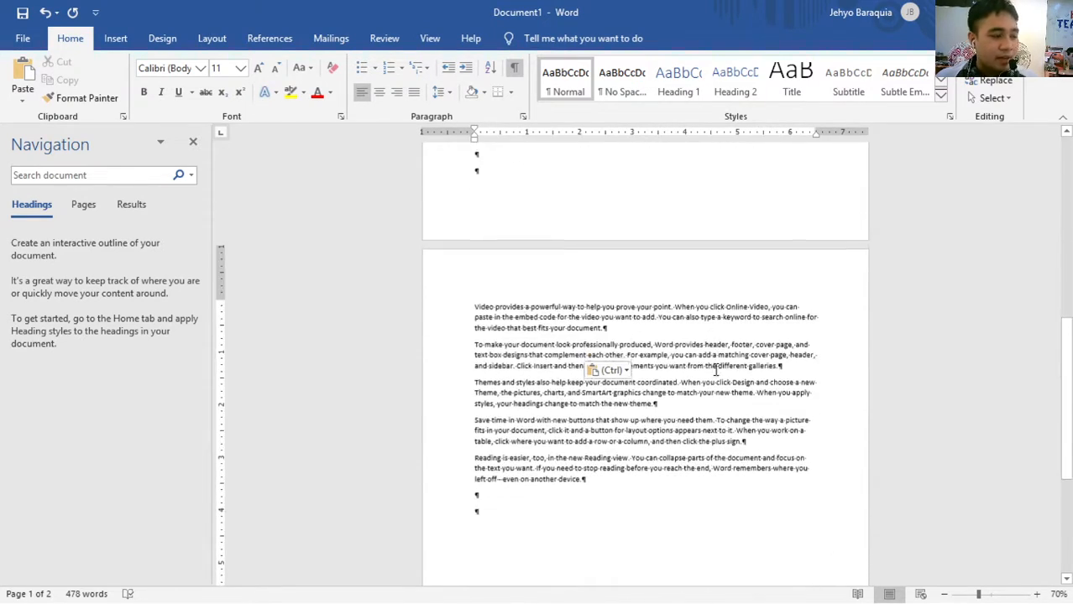
scroll(536, 367, "up", 3)
scroll(536, 367, "down", 4)
scroll(527, 352, "up", 4)
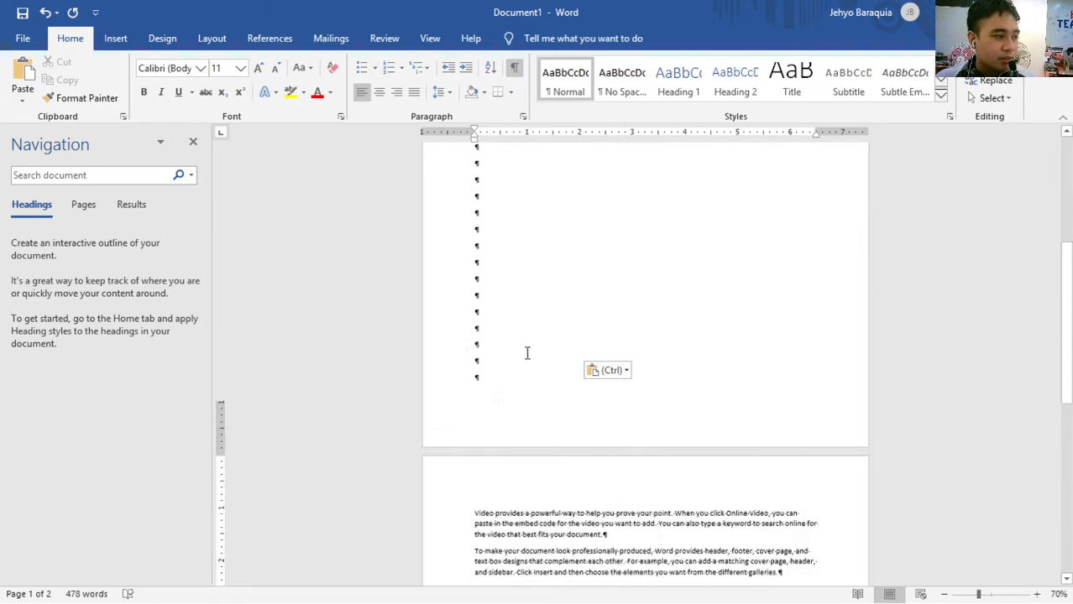
scroll(527, 351, "down", 2)
scroll(491, 283, "up", 1)
scroll(503, 306, "down", 4)
scroll(527, 319, "down", 6, "ctrl")
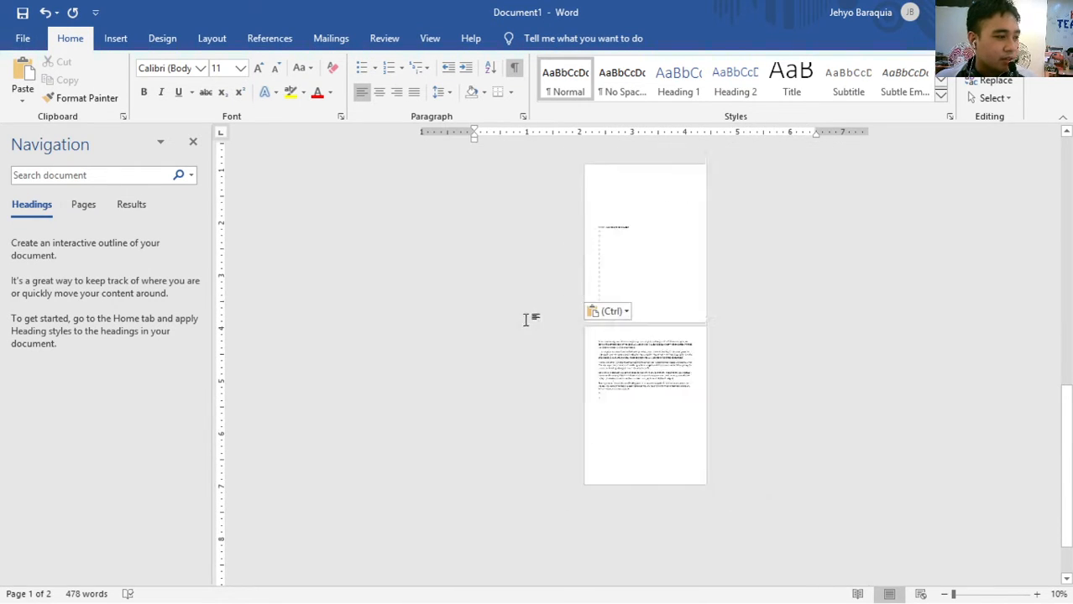
scroll(671, 375, "up", 2, "ctrl")
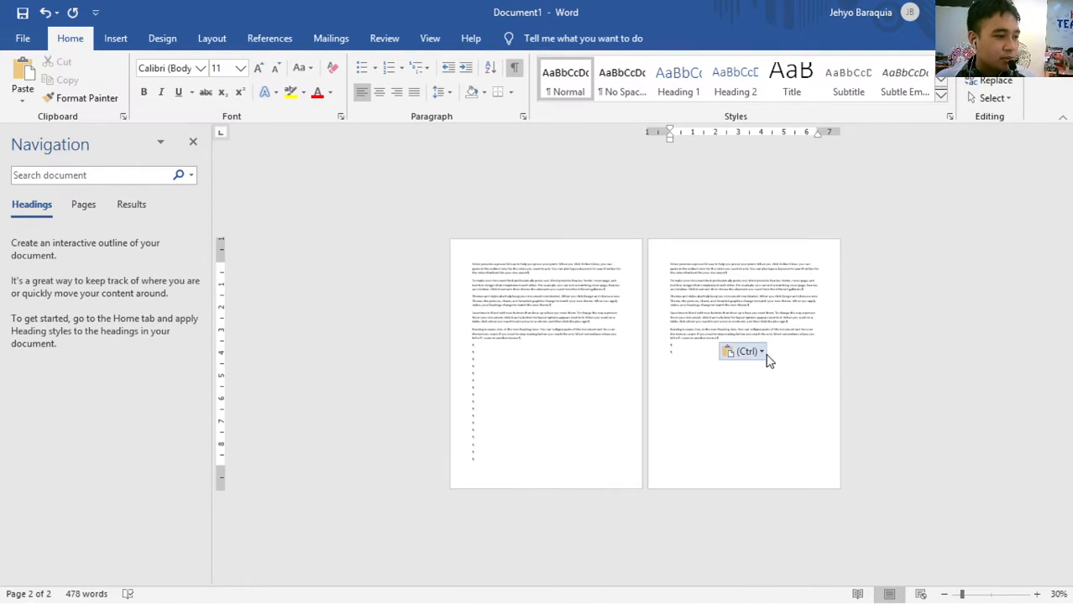
- Add blank paragraphs below the text on page 2 until page 3 starts, and paste the copied text there
left_click(758, 352)
scroll(682, 351, "up", 7, "ctrl")
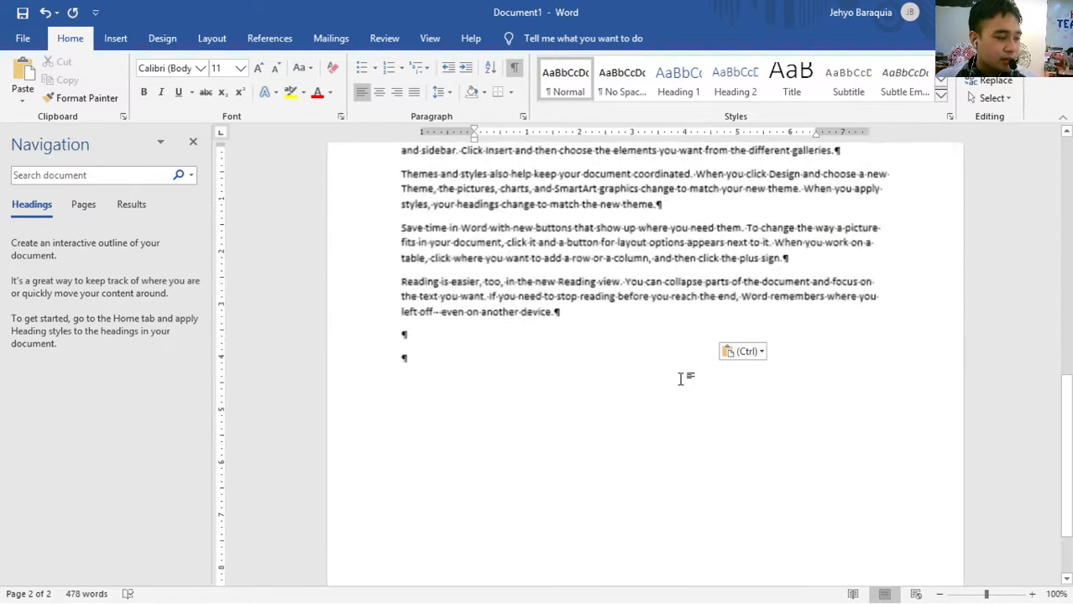
scroll(414, 370, "up", 2, "ctrl")
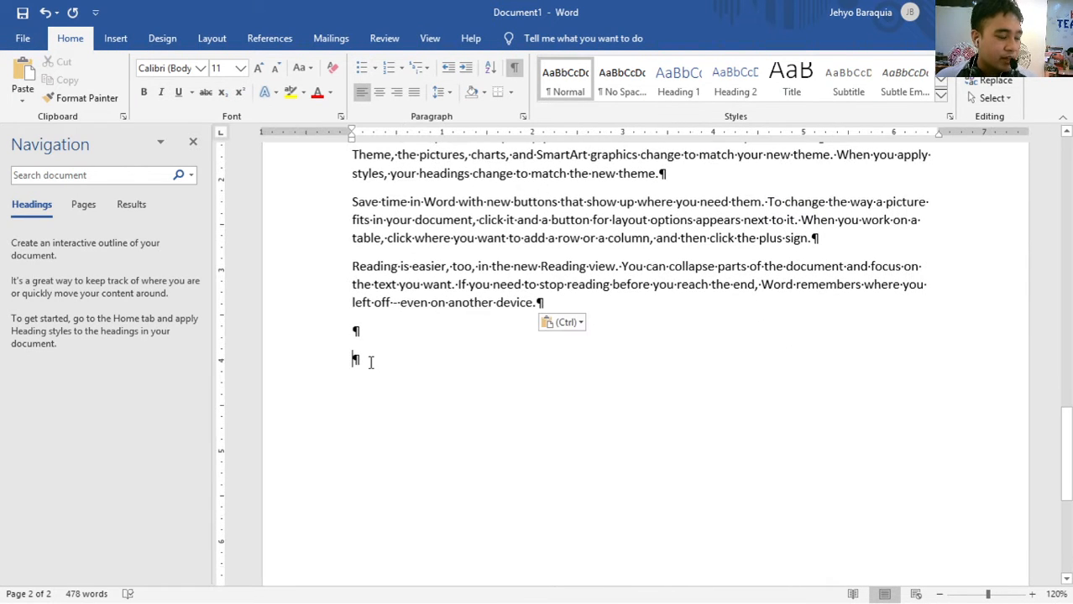
key("Return")
key("Return")
key("Return")
key("Return")
key("Return")
key("Return")
key("Return")
key("Return")
key("Return")
key("Return")
key("Return")
key("Return")
key("Return")
key("Return")
key("Return")
key("Return")
key("Return")
key("Return")
key("Return")
key("Return")
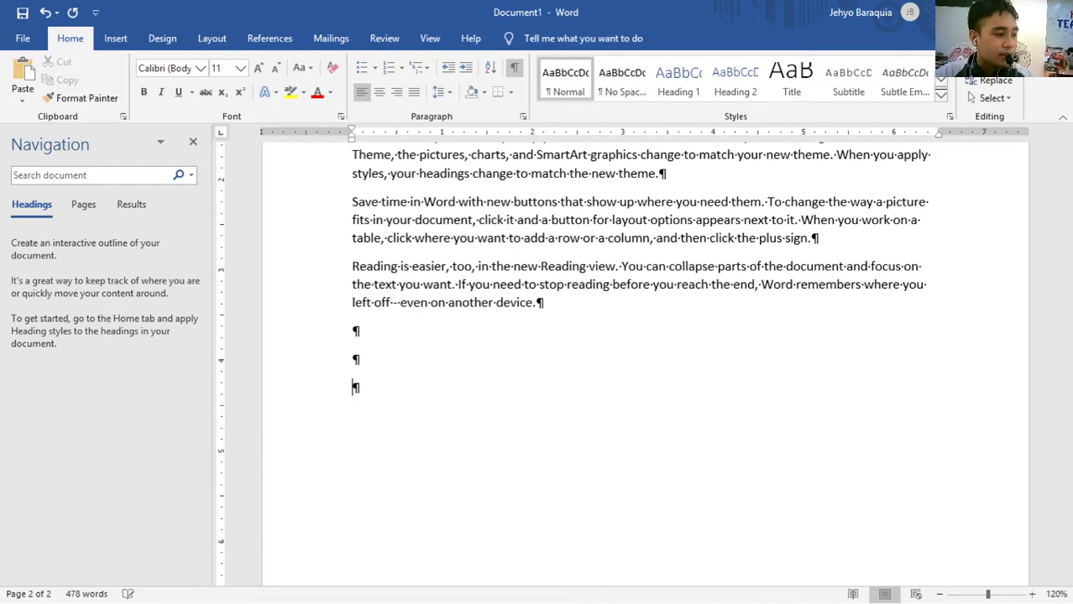
key("Return")
key("Return")
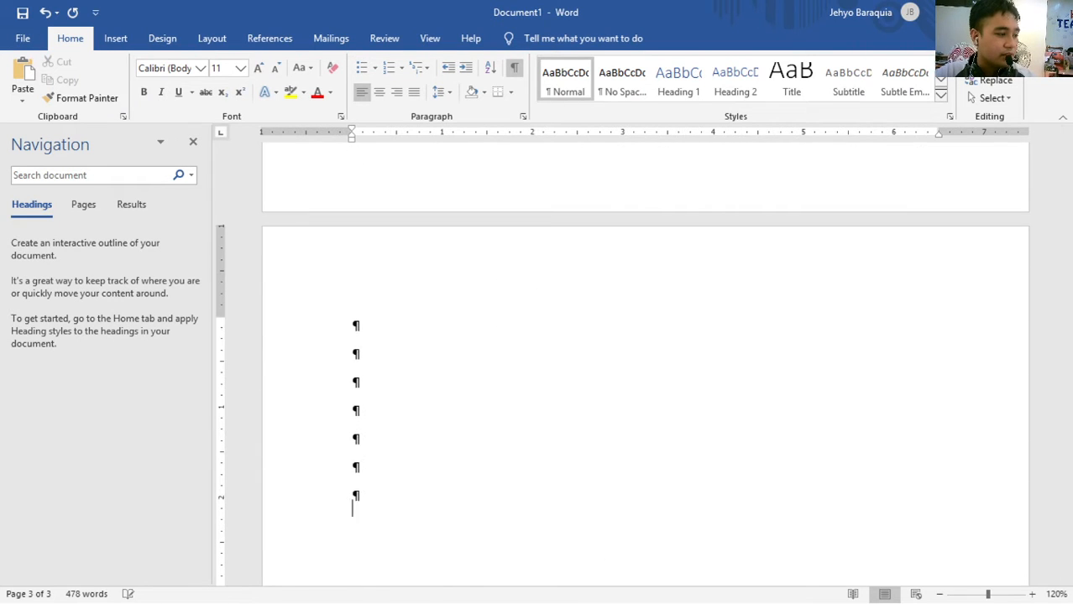
key("BackSpace")
key("BackSpace")
key("BackSpace")
key("BackSpace")
key("BackSpace")
key("BackSpace")
key("BackSpace")
key("BackSpace")
key("BackSpace")
key("BackSpace")
key("BackSpace")
key("BackSpace")
key("BackSpace")
key("BackSpace")
key("BackSpace")
key("BackSpace")
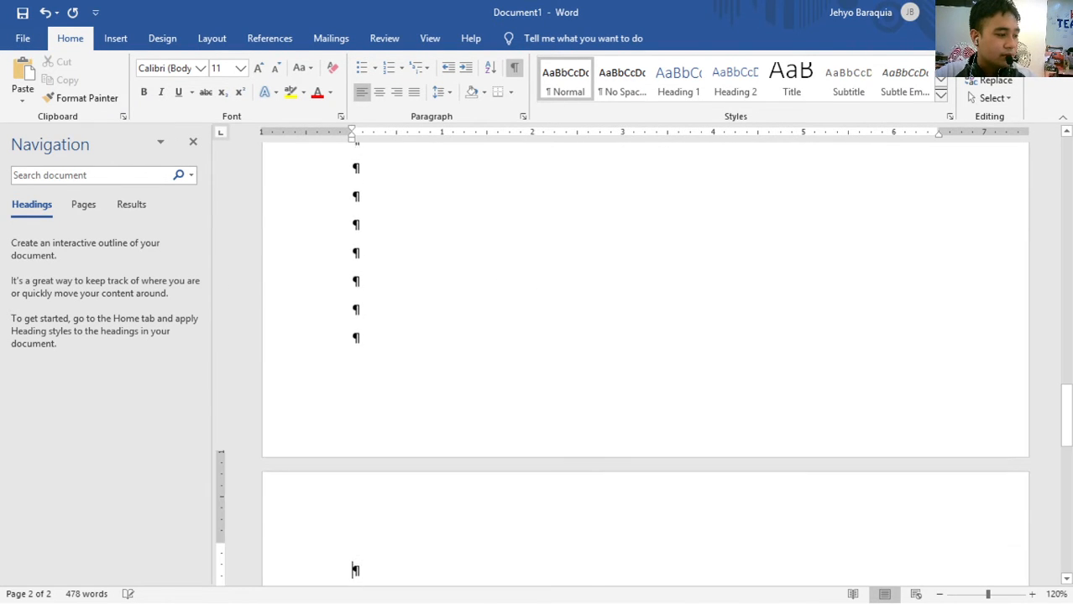
key("ctrl+v")
scroll(402, 427, "down", 10)
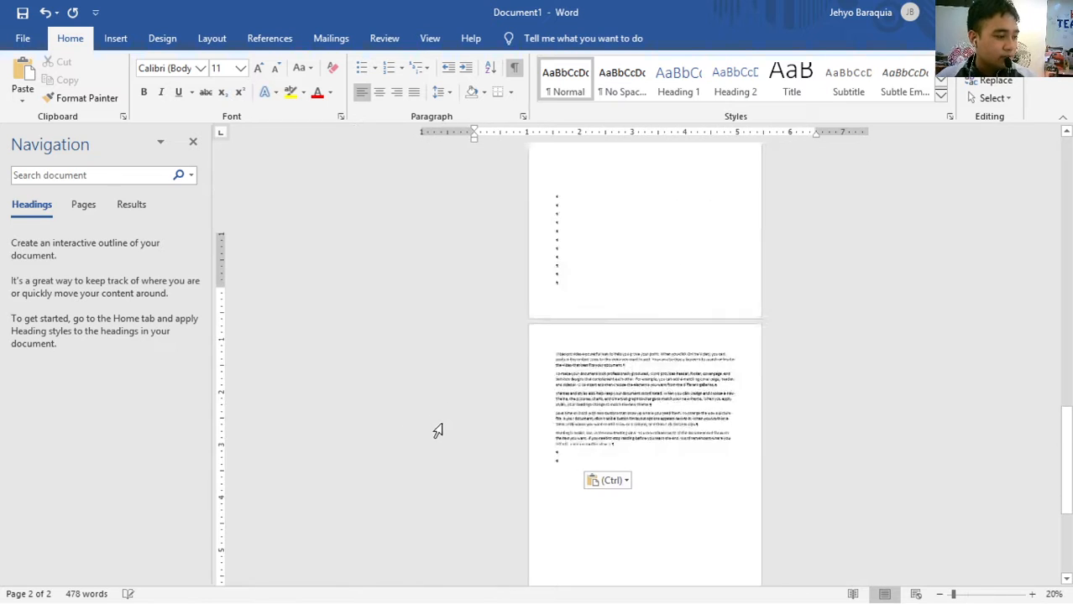
left_click(730, 338)
key("Return")
key("Return")
key("Return")
key("Return")
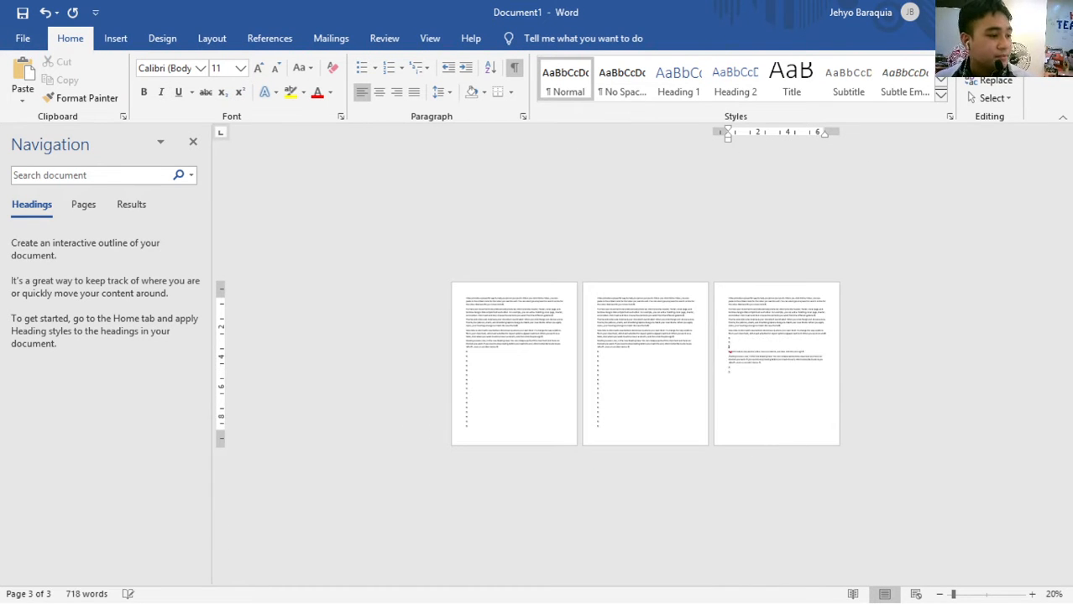
key("Return")
key("Return")
key("Return")
key("Return")
key("Return")
key("Return")
key("Return")
key("Return")
key("Return")
key("BackSpace")
key("BackSpace")
key("BackSpace")
key("BackSpace")
key("BackSpace")
key("BackSpace")
key("BackSpace")
key("BackSpace")
key("BackSpace")
key("BackSpace")
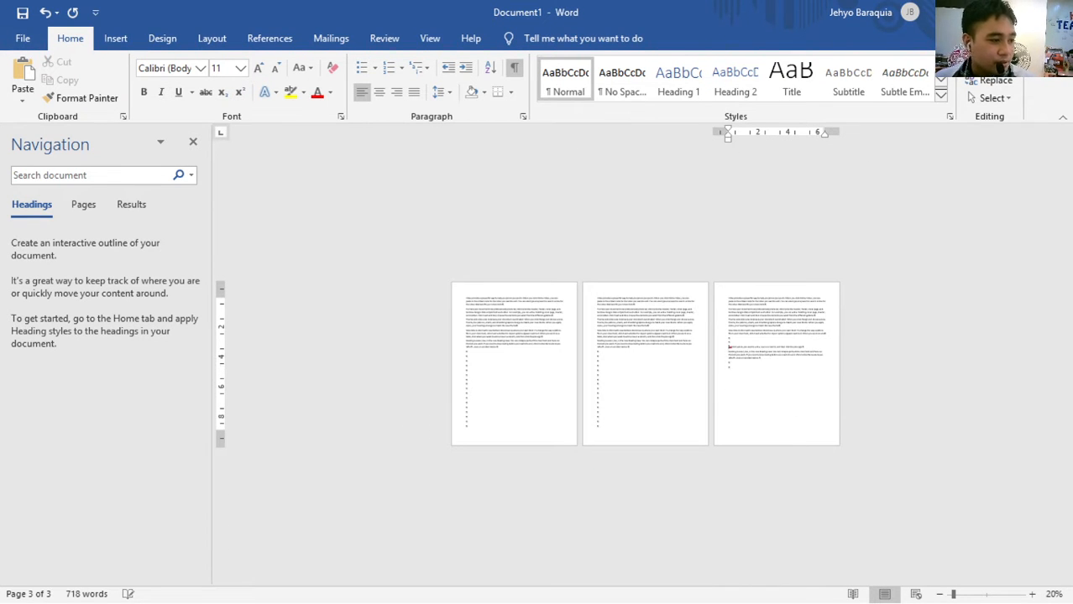
key("BackSpace")
key("BackSpace")
- Fill the rest of page 3 with blank paragraphs and paste the copied text at the start of page 4
scroll(755, 369, "up", 3)
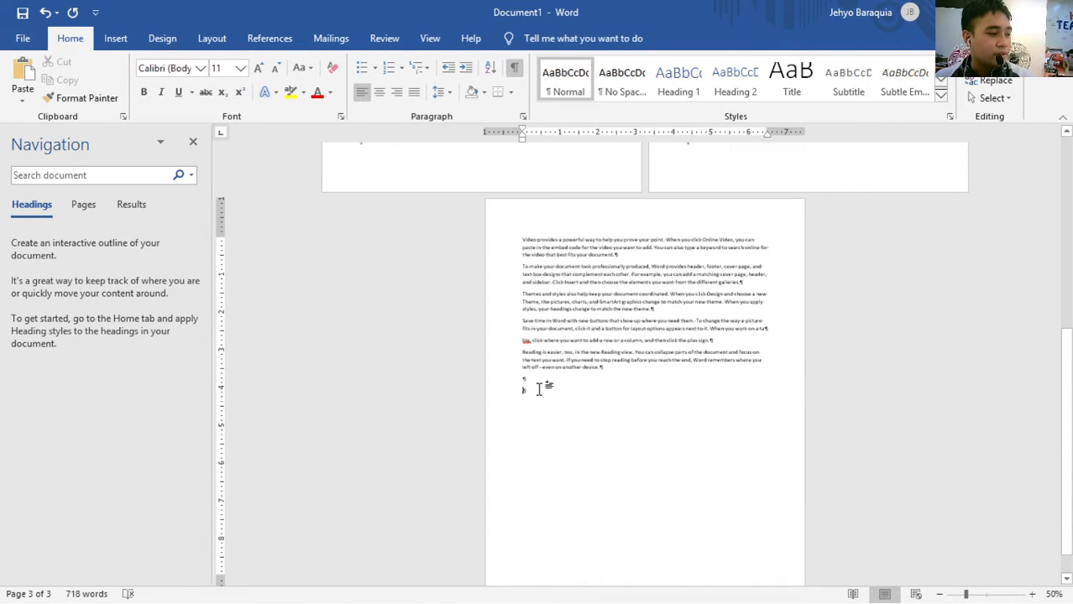
key("Return")
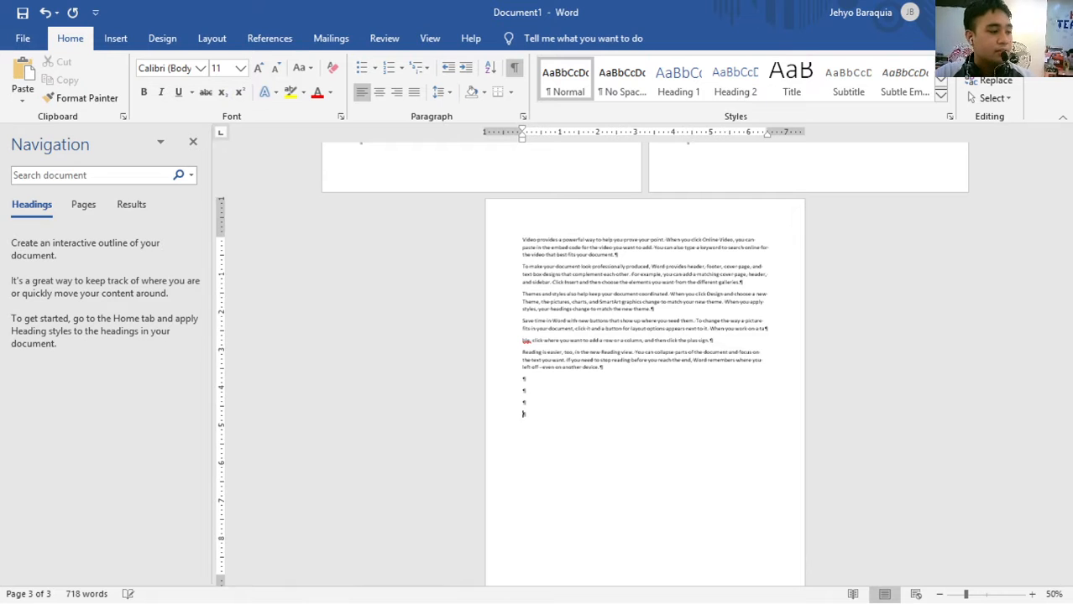
key("Return")
key("Return")
key("Return")
key("Return")
key("Return")
key("Return")
key("Return")
key("Return")
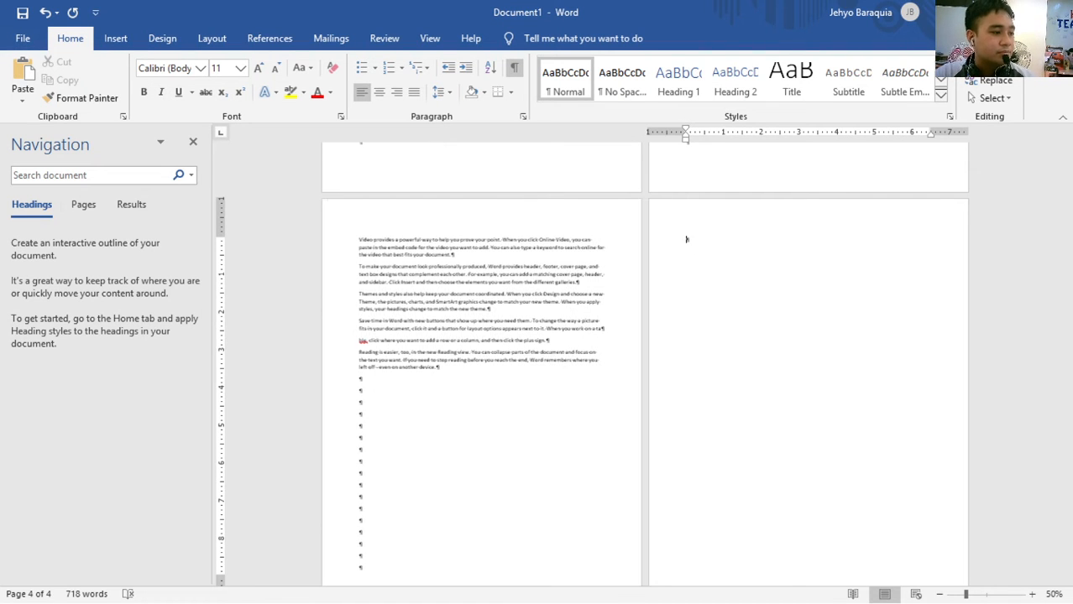
type("Video provides a powerful way to help you prove your point. When you click Online Video, you can paste in the embed code for the video you want to add. You can also type a keyword to search online for the video that best fits your document. To make your document look professionally produced, Word provides header, footer, cover page, and text box designs that complement each other. For example, you can add a matching cover page, header, and sidebar. Click Insert and then choose the elements you want from the different galleries. Themes and styles also help keep your document coordinated. When you click Design and choose a new Theme, the pictures, charts, and SmartArt graphics change to match your new theme. When you apply styles, your headings change to match the new theme. Save time in Word with new buttons that show up where you need them. To change the way a picture fits in your document, click it and a button for layout options appears next to it. When you work on a table, click where you want to add a row or a column, and then click the plus sign. Reading is easier, too, in the new Reading view. You can collapse parts of the document and focus on the text you want. If you need to stop reading before you reach the end, Word remembers where you left off—even on another device.")
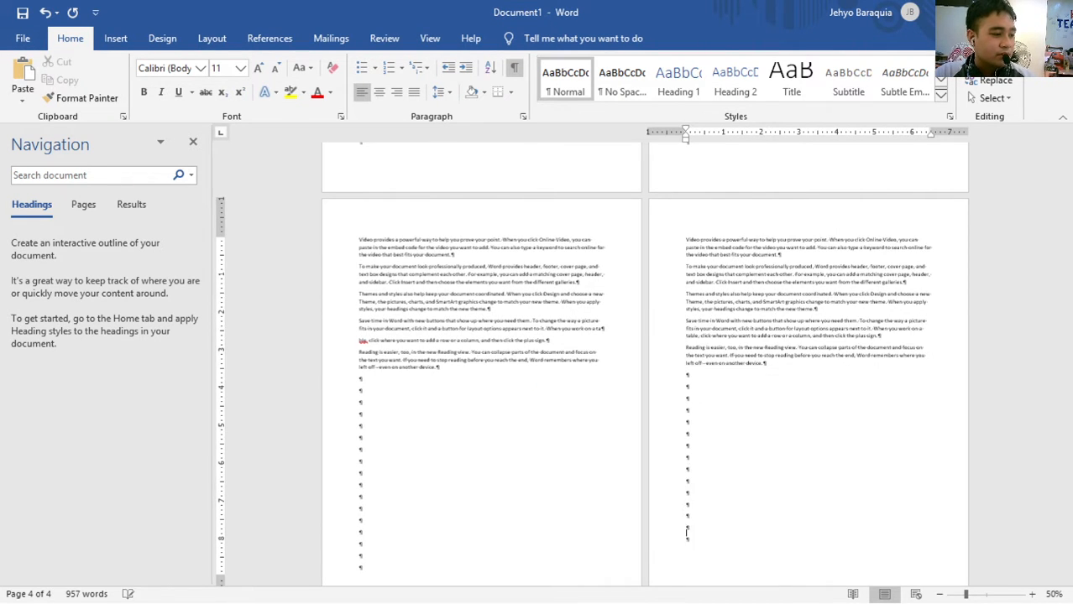
- Fill the rest of page 4 with blank paragraphs and paste the copied text at the start of page 5
key("Return")
key("Return")
key("Return")
key("Return")
key("Return")
key("BackSpace")
key("BackSpace")
key("BackSpace")
key("Return")
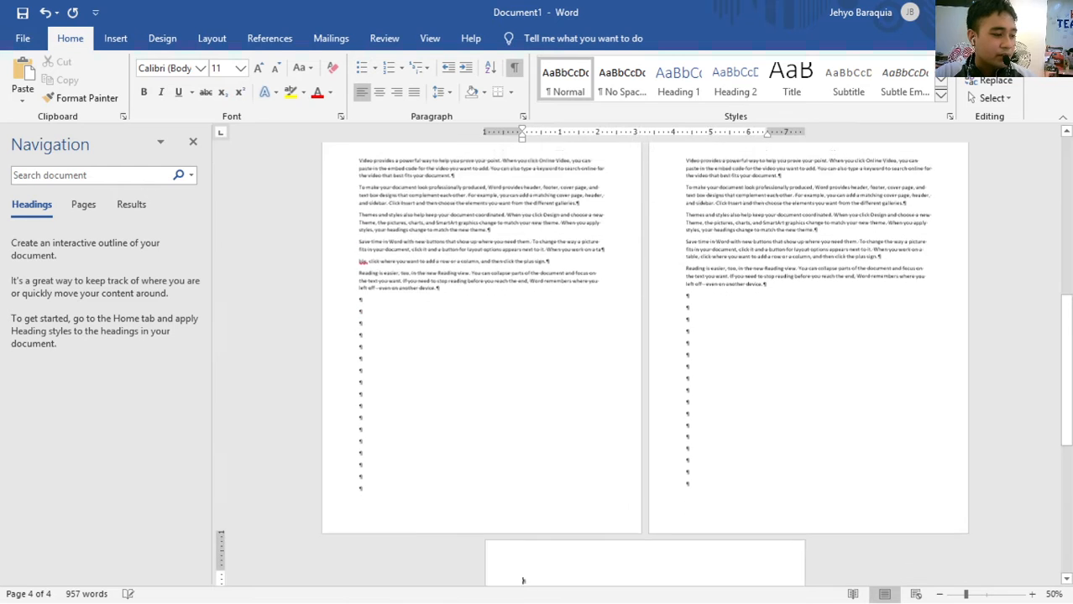
type("Video provides a powerful way to help you prove your point. When you click Online Video, you can paste in the embed code for the video you want to add. You can also type a keyword to search online for the video that best fits your document. To make your document look professionally produced, Word provides header, footer, cover page, and text box designs that complement each other. For example, you can add a matching cover page, header, and sidebar. Click Insert and then choose the elements you want from the different galleries. Themes and styles also help keep your document coordinated. When you click Design and choose a new Theme, the pictures, charts, and SmartArt graphics change to match your new theme. When you apply styles, your headings change to match the new theme. Save time in Word with new buttons that show up where you need them. To change the way a picture fits in your document, click it and a button for layout options appears next to it. When you work on a table, click where you want to add a row or a column, and then click the plus sign. Reading is easier, too, in the new Reading view. You can collapse parts of the document and focus on the text you want. If you need to stop reading before you reach the end, Word remembers where you left off - even on another device.")
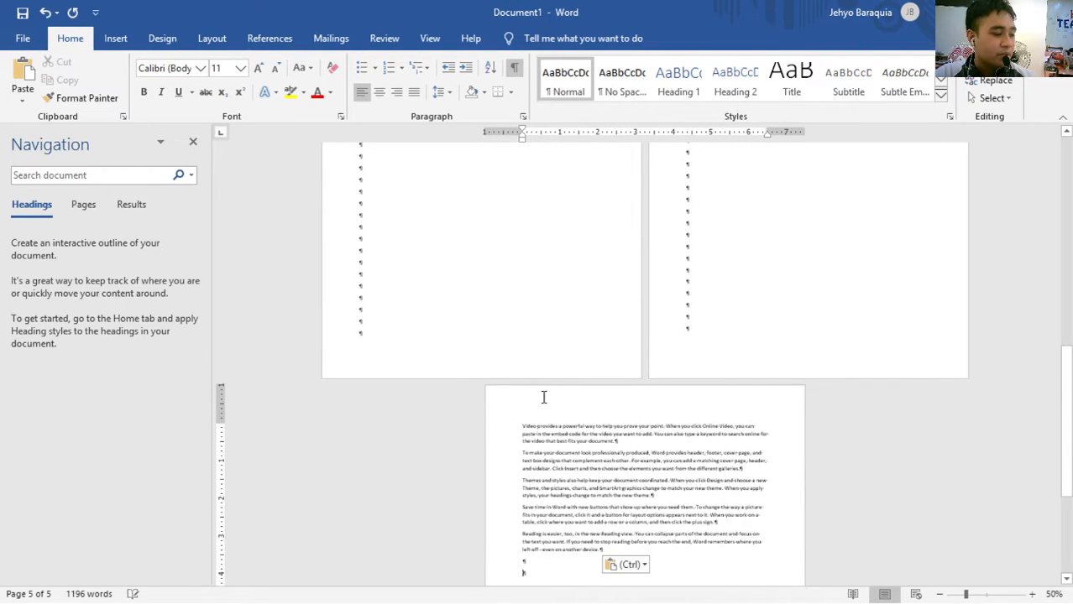
- Fill the rest of page 5 with blank paragraphs and paste the copied text at the start of page 6
key("Return")
key("Return")
key("Return")
key("Return")
key("Return")
key("Return")
key("Return")
key("Return")
key("Return")
key("Return")
key("Return")
key("Return")
key("Return")
key("Return")
key("Return")
key("Return")
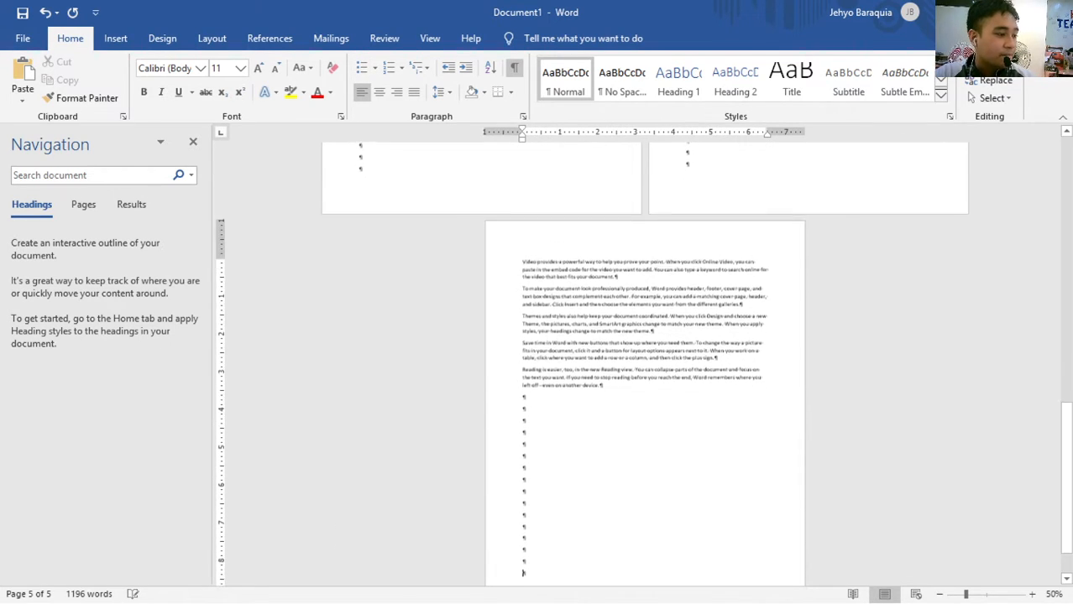
type("Video provides a powerful way to help you prove your point. When you click Online Video, you can paste in the embed code for the video you want to add. You can also type a keyword to search online for the video that best fits your document. To make your document look professionally produced, Word provides header, footer, cover page, and text box designs that complement each other. For example, you can add a matching cover page, header, and sidebar. Click Insert and then choose the elements you want from the different galleries. Themes and styles also help keep your document coordinated. When you click Design and choose a new Theme, the pictures, charts, and SmartArt graphics change to match your new theme. When you apply styles, your headings change to match the new theme. Save time in Word with new buttons that show up where you need them. To change the way a picture fits in your document, click it and a button for layout options appears next to it. When you work on a table, click where you want to add a row or a column, and then click the plus sign. Reading is easier, too, in the new Reading view. You can collapse parts of the document and focus on the text you want. If you need to stop reading before you reach the end, Word remembers where you left off - even on another device.")
- Fill the rest of page 6 with blank paragraphs and paste the copied text at the start of page 7
scroll(543, 397, "up", 2)
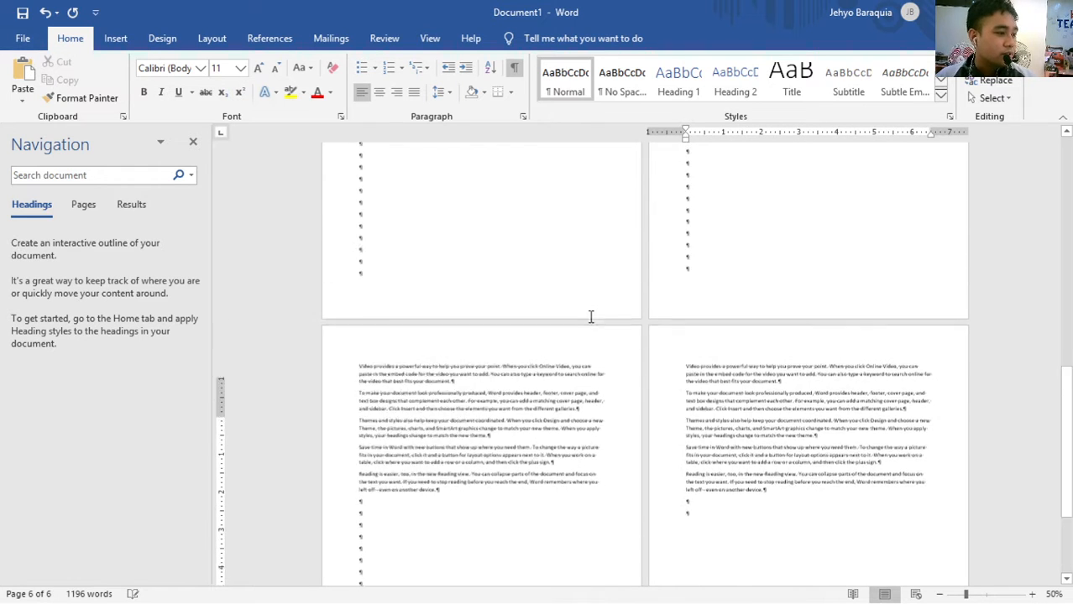
scroll(592, 314, "down", 3)
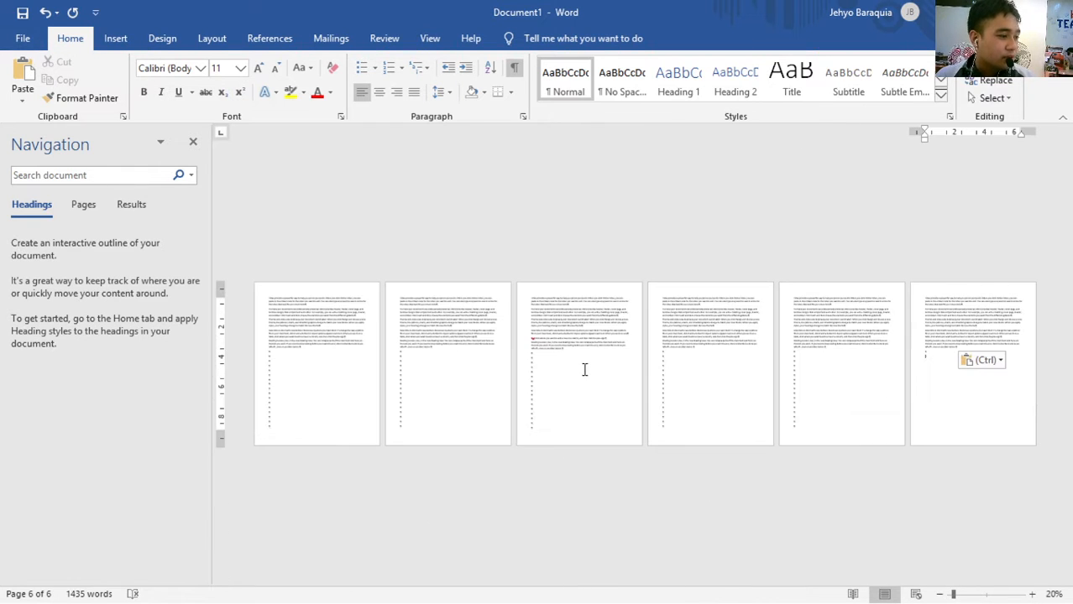
scroll(754, 395, "down", 1)
scroll(759, 390, "up", 3)
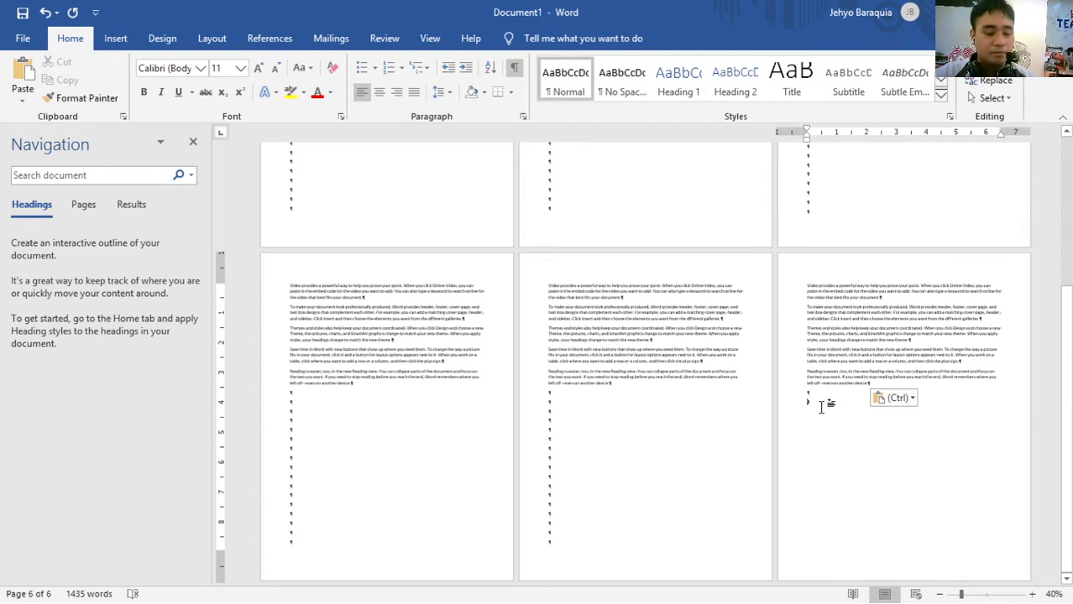
key("Return")
key("Return")
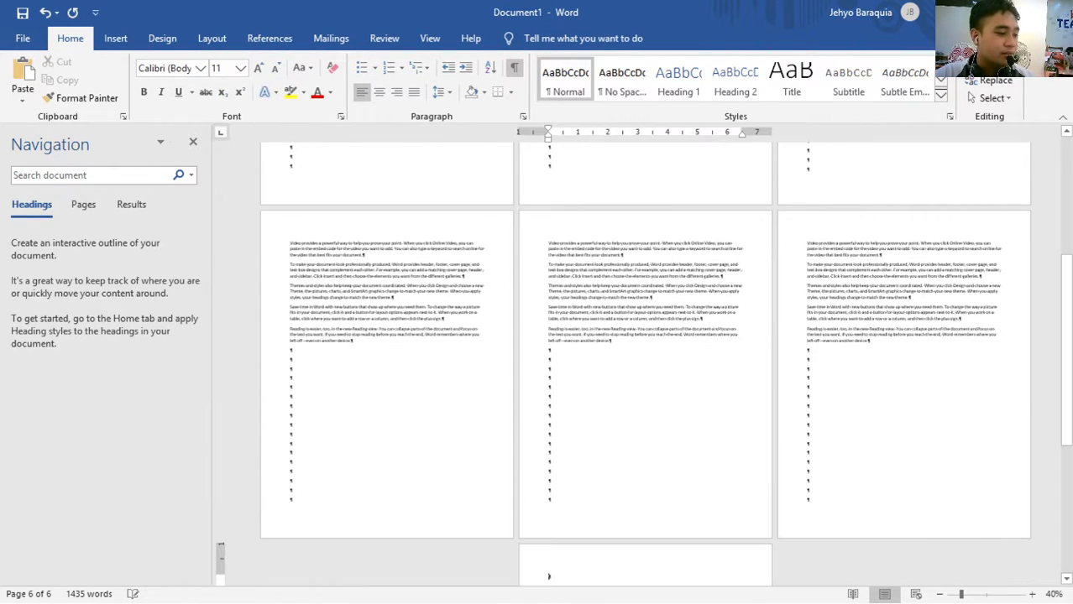
type("Video provides a powerful way to help you prove your point. When you click Online Video, you can paste in the embed code for the video you want to add. You can also type a keyword to search online for the video that best fits your document. To make your document look professionally produced, Word provides header, footer, cover page, and text box designs that complement each other. For example, you can add a matching cover page, header, and sidebar. Click Insert and then choose the elements you want from the different galleries. Themes and styles also help keep your document coordinated. When you click Design and choose a new Theme, the pictures, charts, and SmartArt graphics change to match your new theme. When you apply styles, your headings change to match the new theme. Save time in Word with new buttons that show up where you need them. To change the way a picture fits in your document, click it and a button for layout options appears next to it. When you work on a table, click where you want to add a row or a column, and then click the plus sign. Reading is easier, too, in the new Reading view. You can collapse parts of the document and focus on the text you want. If you need to stop reading before you reach the end, Word remembers where you left off - even on another device.")
- Insert a new line above the first paragraph on page 1 and enter the heading CHAPTER 1
scroll(494, 311, "up", 7)
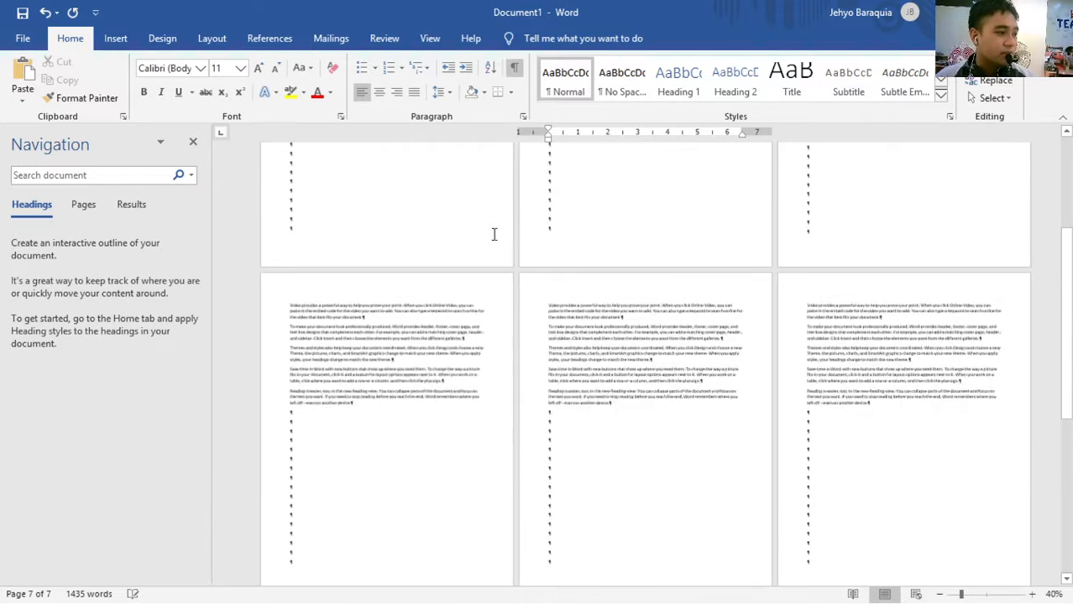
scroll(554, 269, "up", 3)
scroll(553, 268, "up", 3)
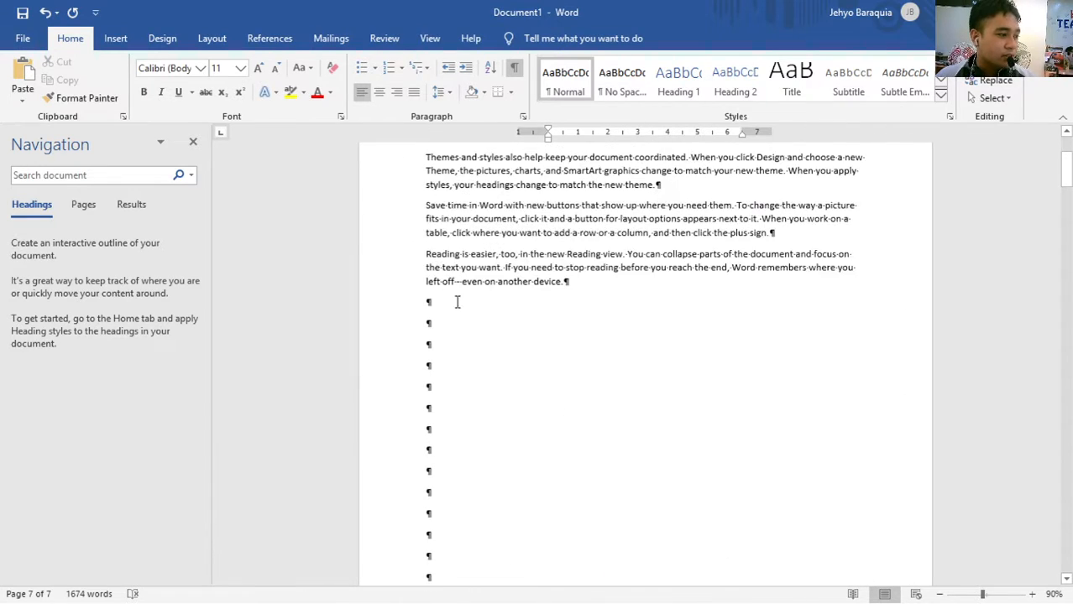
scroll(437, 339, "up", 1)
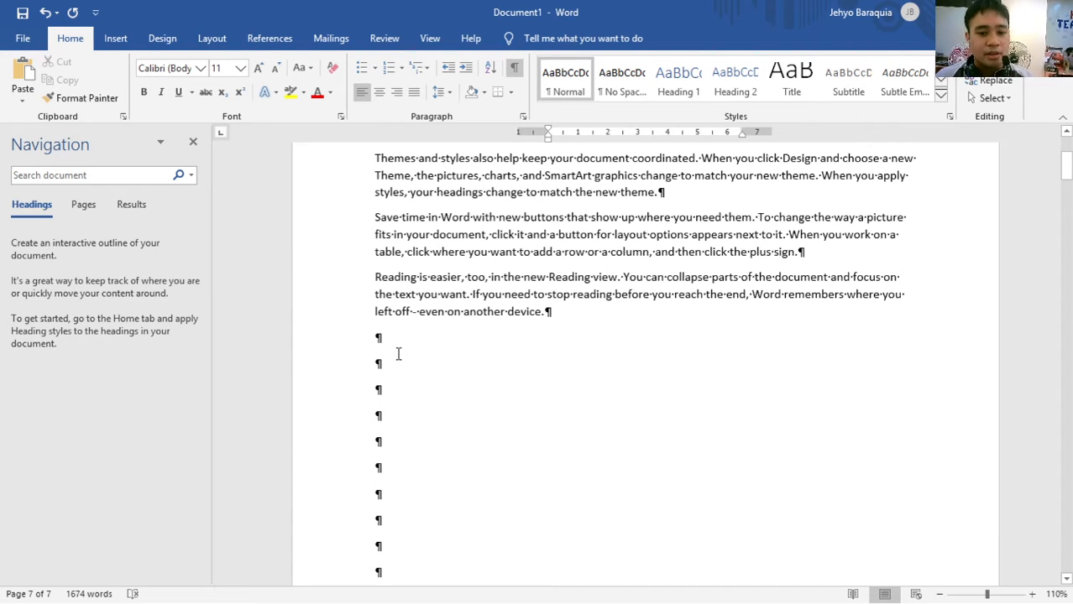
scroll(398, 354, "up", 4)
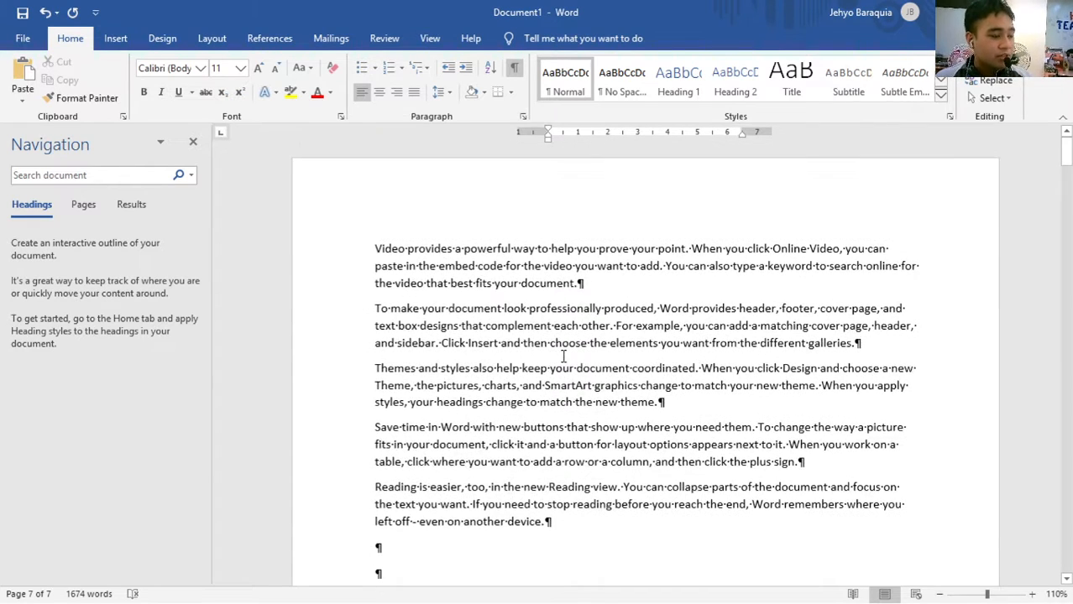
scroll(558, 348, "down", 6)
scroll(527, 333, "up", 6)
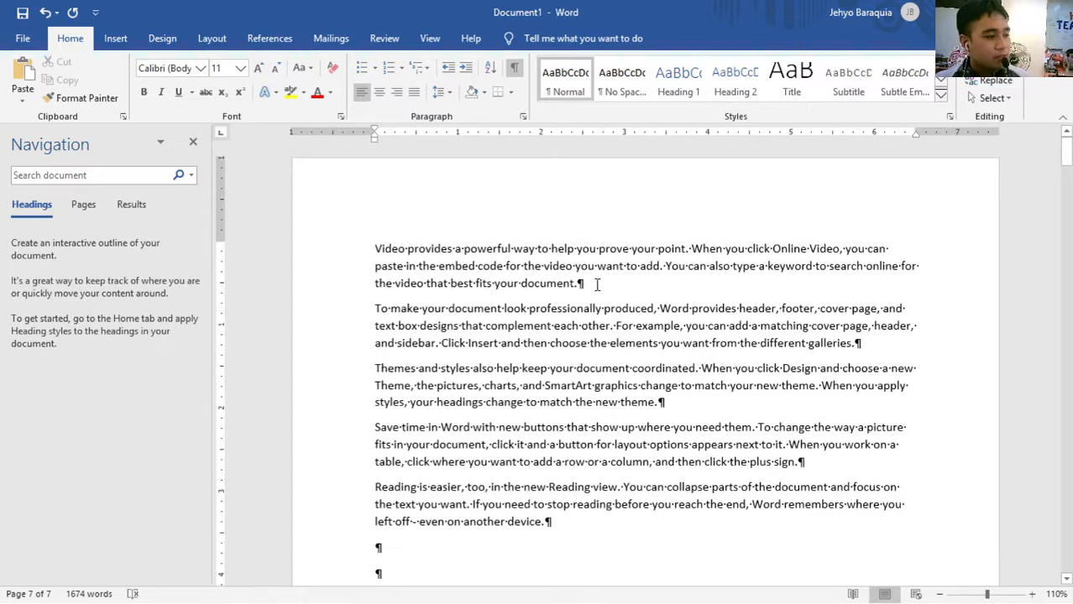
left_click(375, 248)
key("Return")
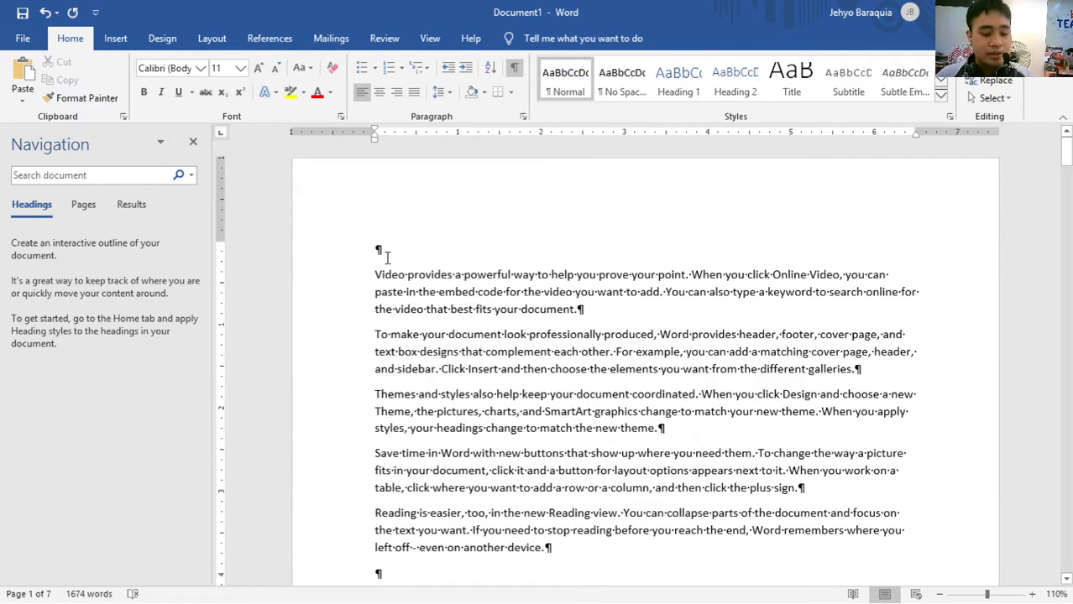
type("CHA")
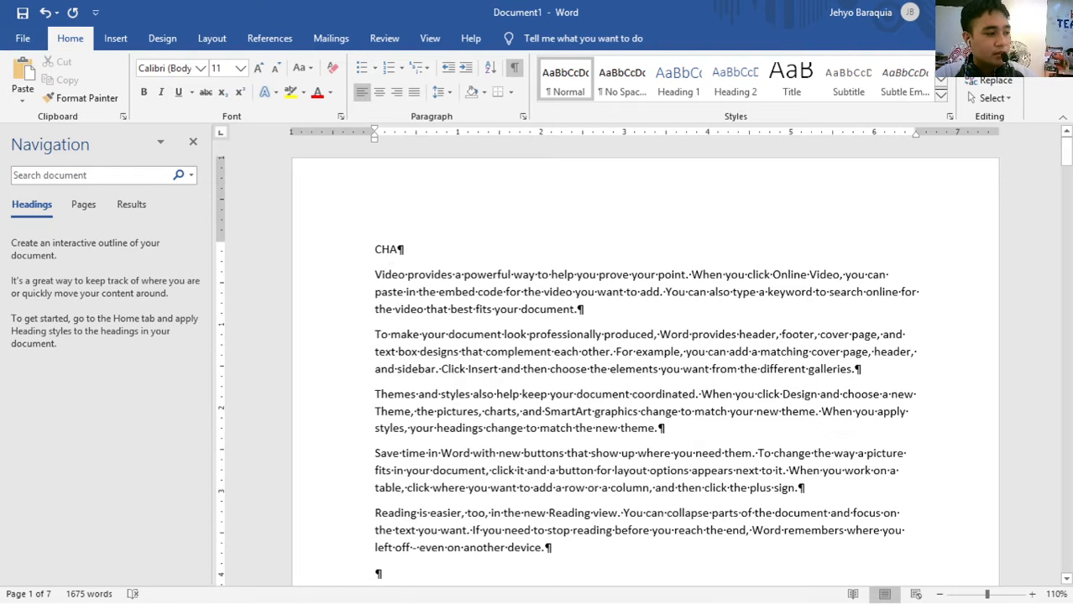
type("PTER M")
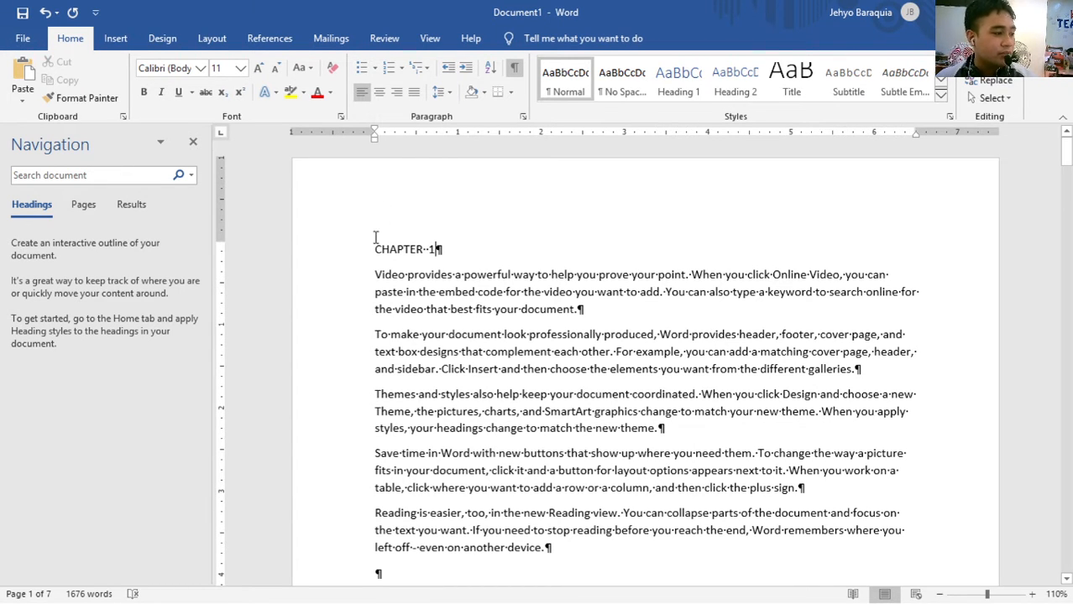
- Center the CHAPTER 1 heading and make it bold
left_click_drag(375, 245, 472, 247)
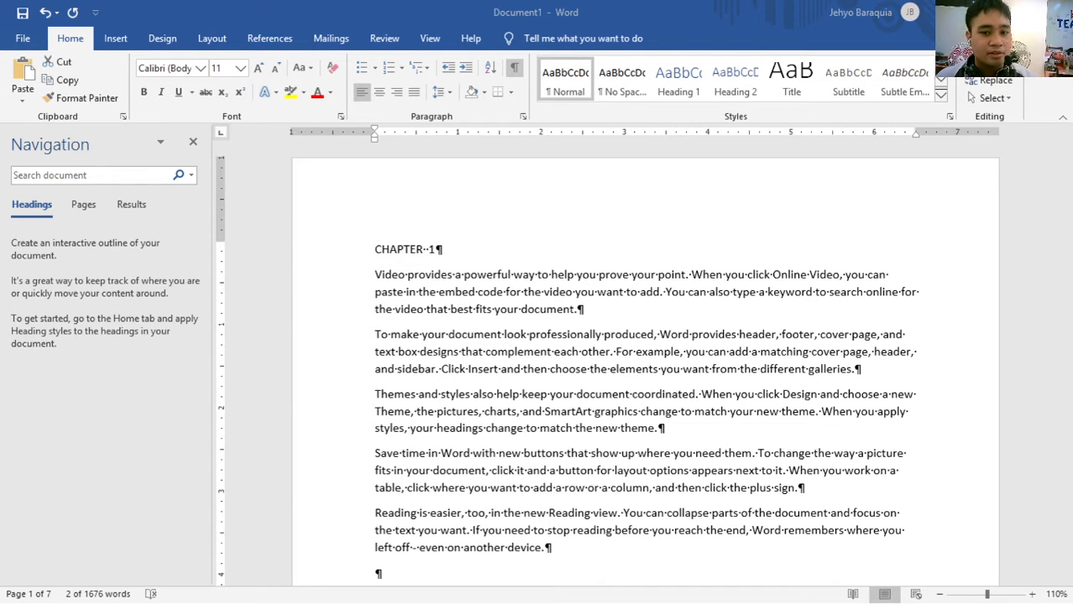
left_click(453, 246)
key("ctrl+e")
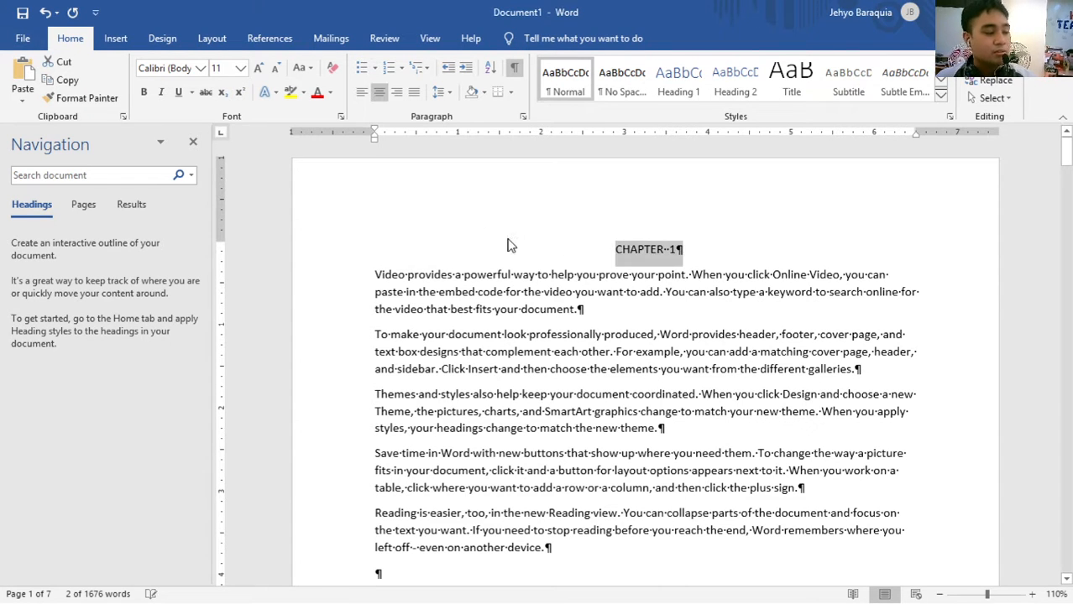
key("ctrl+b")
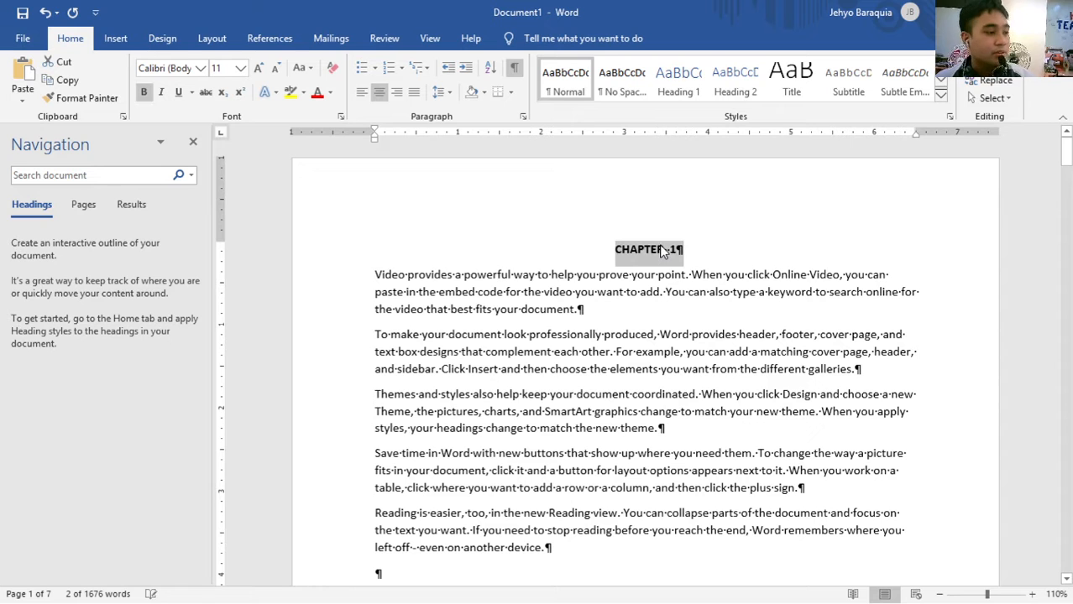
- Add a blank paragraph below the CHAPTER 1 heading and delete the extra space before its number
left_click(615, 249)
key("Return")
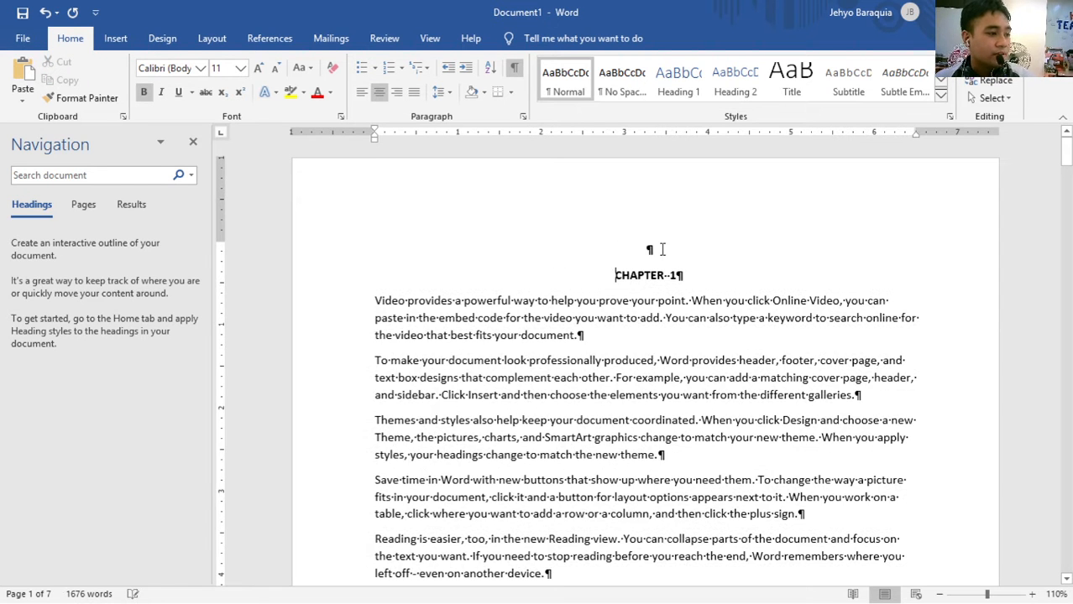
key("BackSpace")
key("Return")
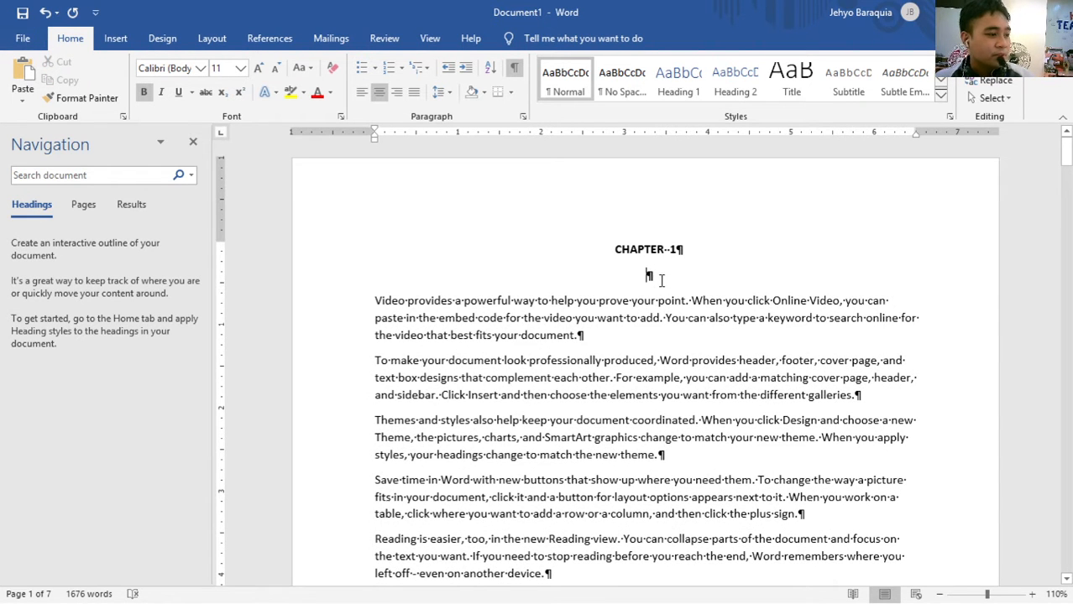
scroll(671, 284, "up", 6, "ctrl")
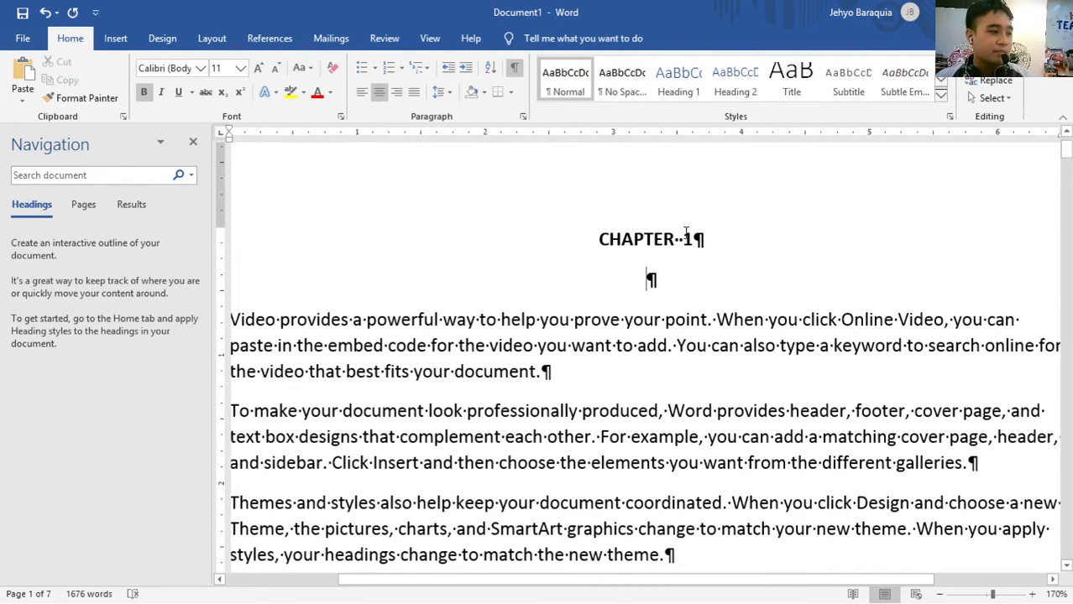
scroll(681, 286, "up", 1)
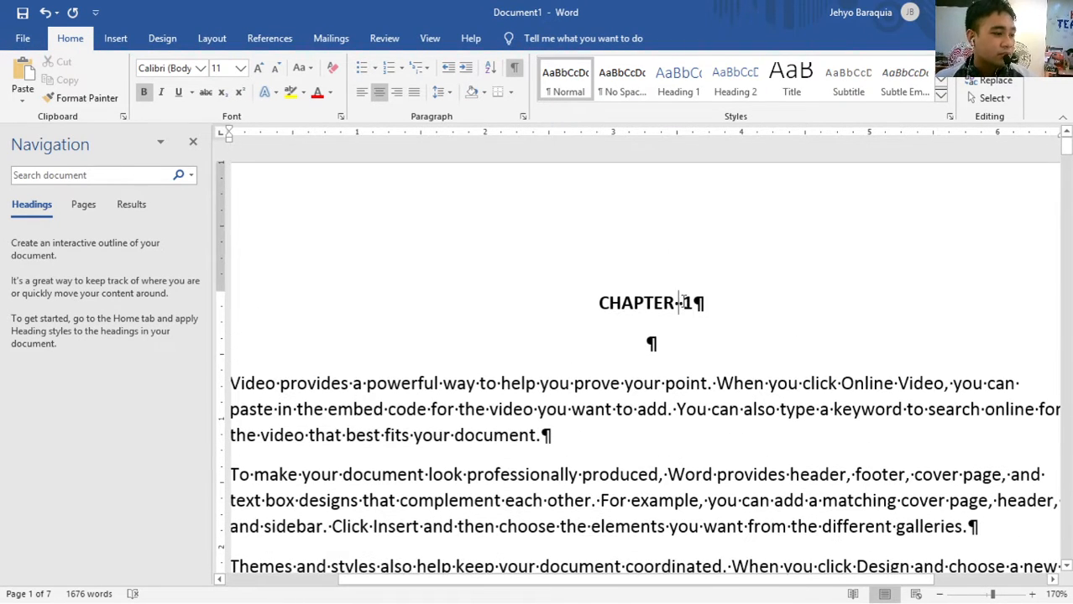
key("BackSpace")
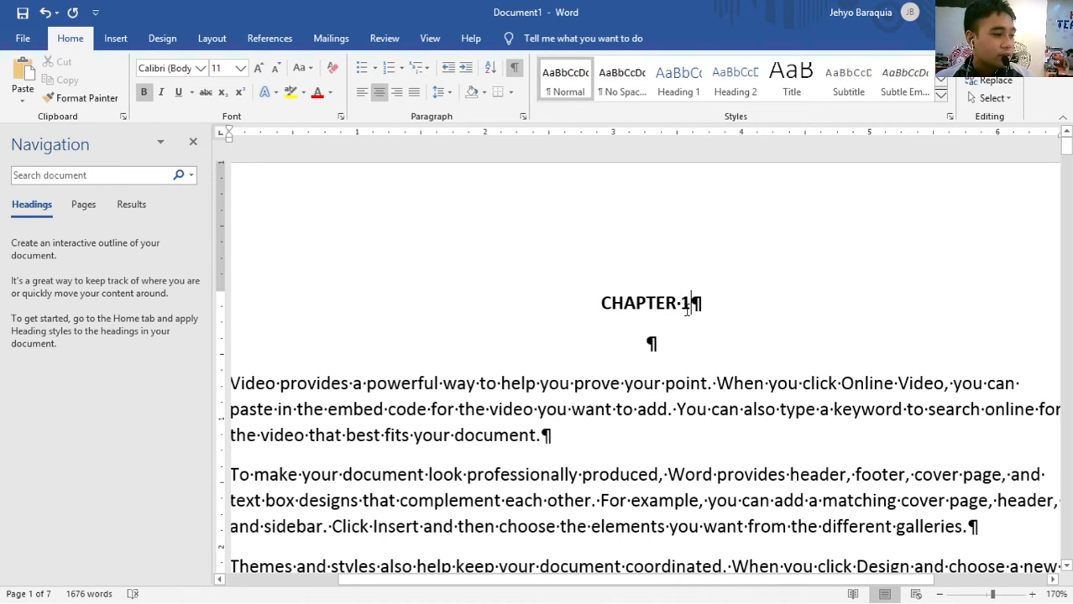
- Hide the paragraph marks and other formatting symbols throughout the document
scroll(686, 310, "up", 13, "ctrl")
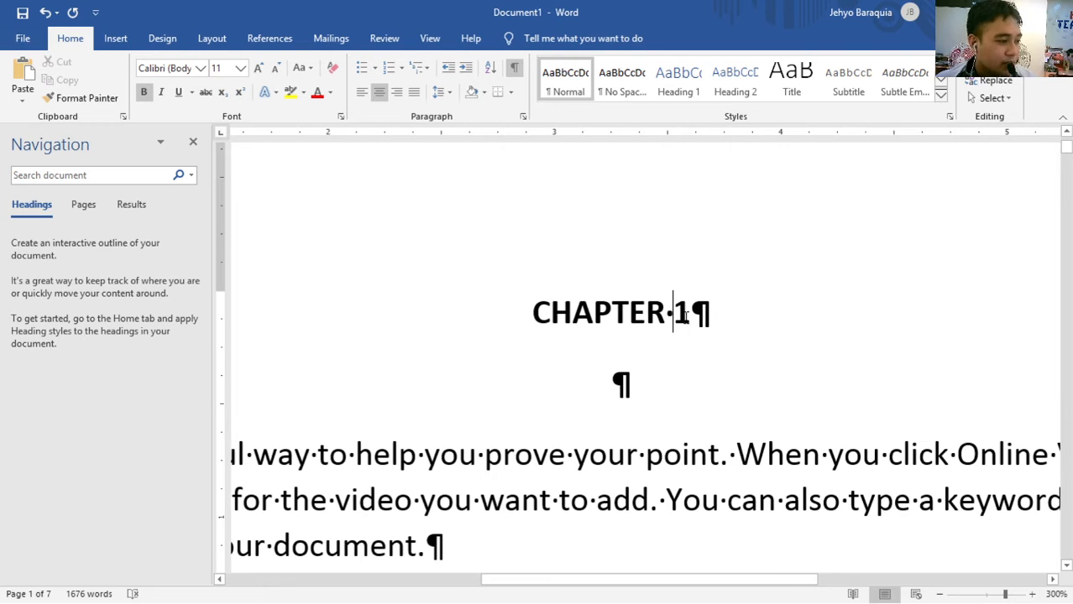
scroll(691, 304, "down", 3)
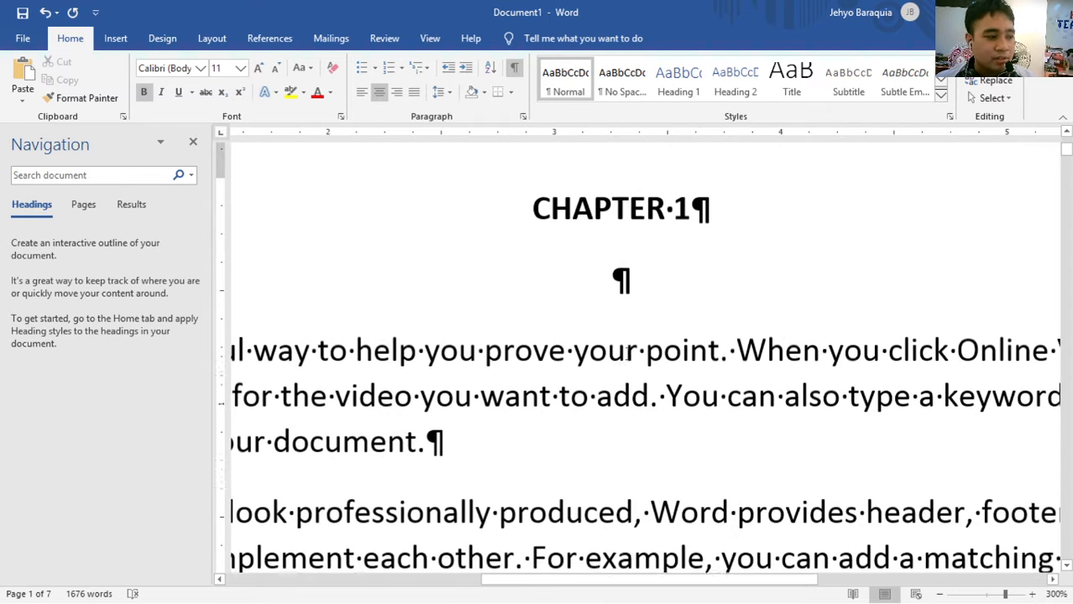
scroll(621, 277, "up", 6)
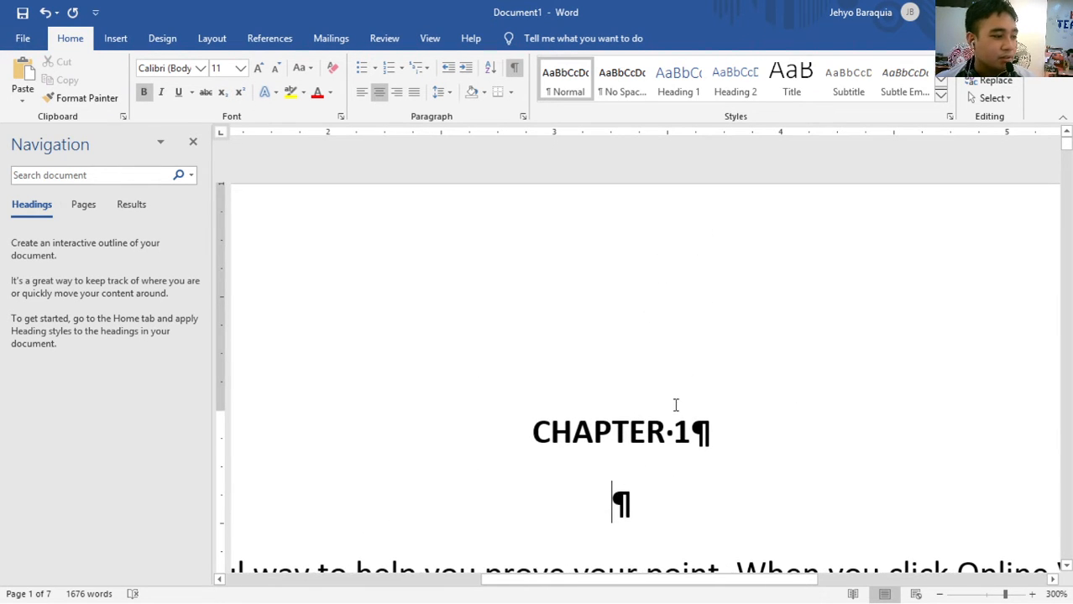
scroll(606, 201, "down", 5)
scroll(606, 202, "up", 5)
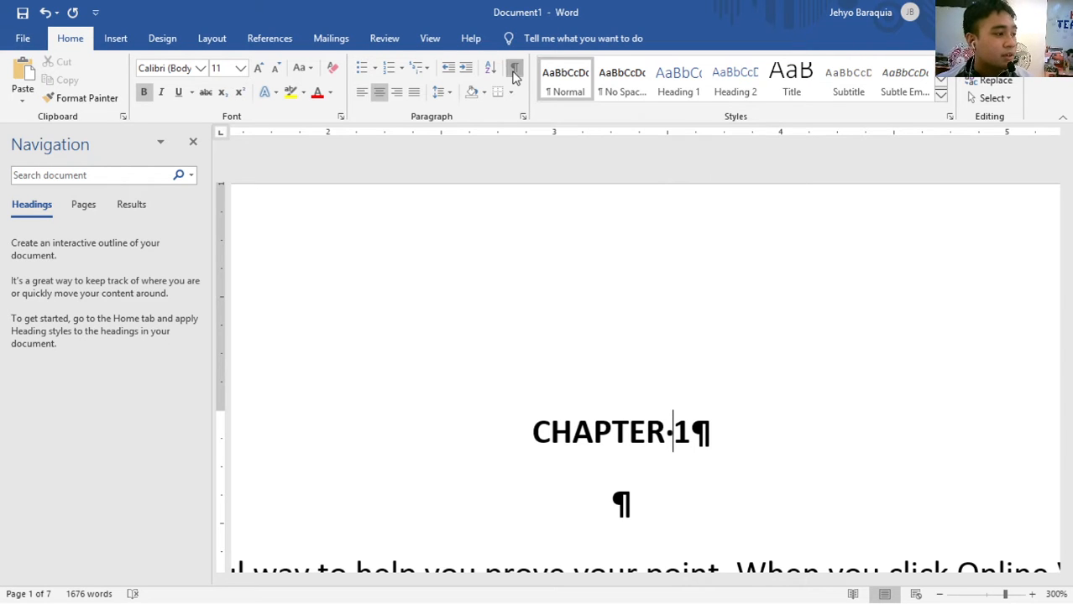
left_click(516, 74)
left_click(515, 74)
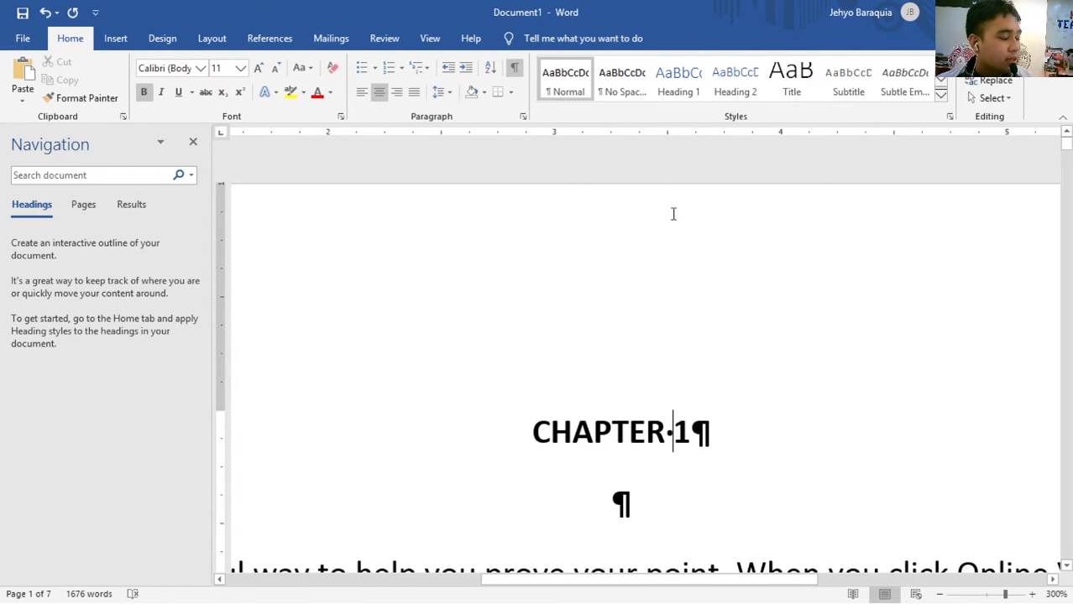
left_click(513, 73)
scroll(612, 390, "down", 1)
scroll(611, 389, "down", 10)
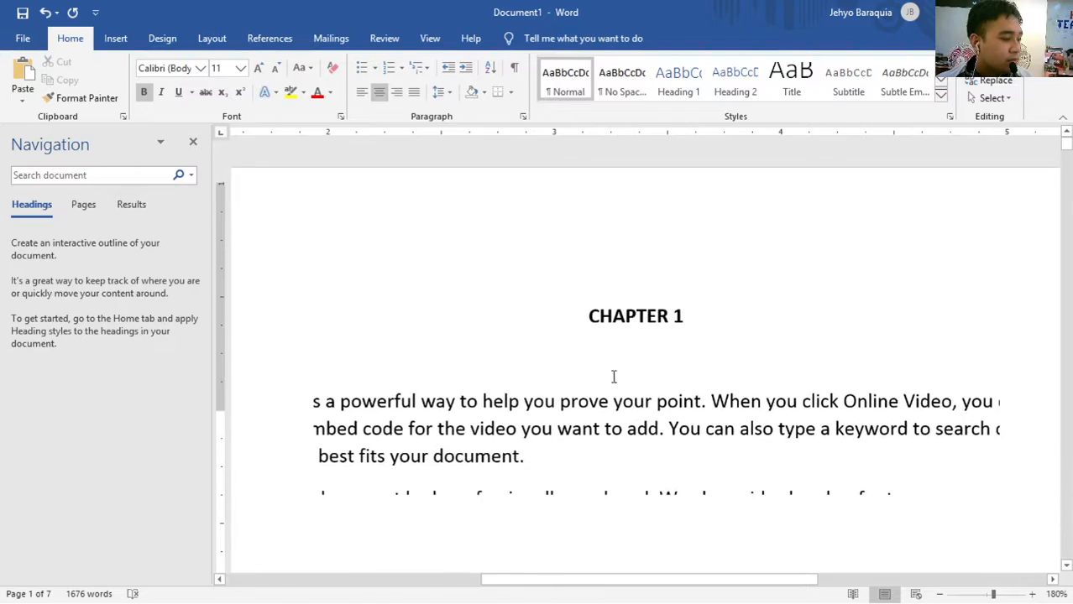
left_click(515, 69)
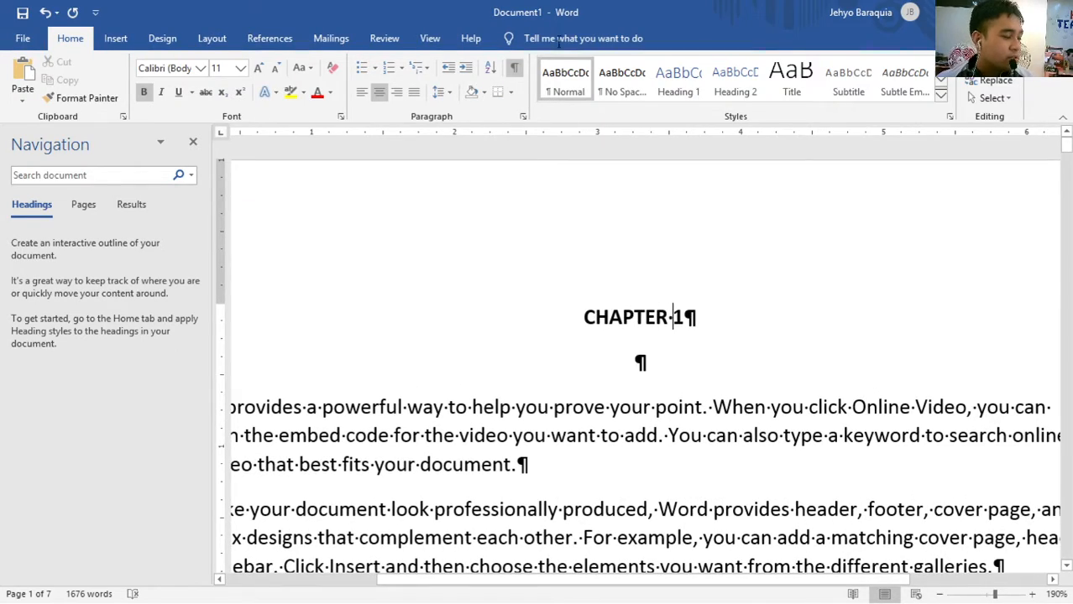
left_click(514, 69)
- Examine the layout of page 1 and the start of page 2 without formatting symbols
scroll(774, 359, "down", 10)
scroll(773, 359, "down", 3)
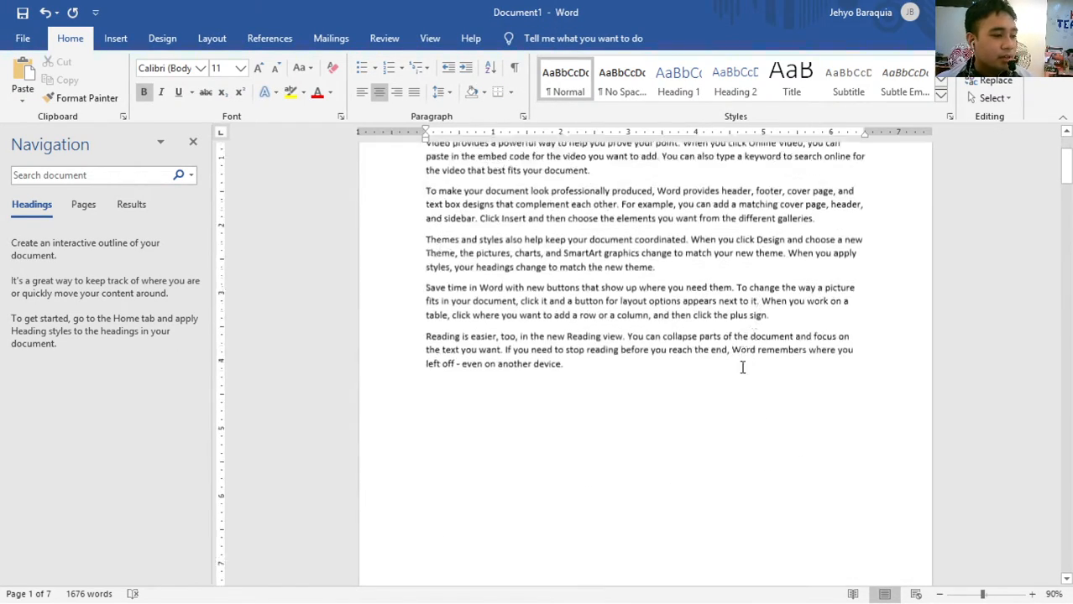
scroll(739, 369, "up", 9)
scroll(739, 371, "down", 12)
scroll(767, 391, "up", 5)
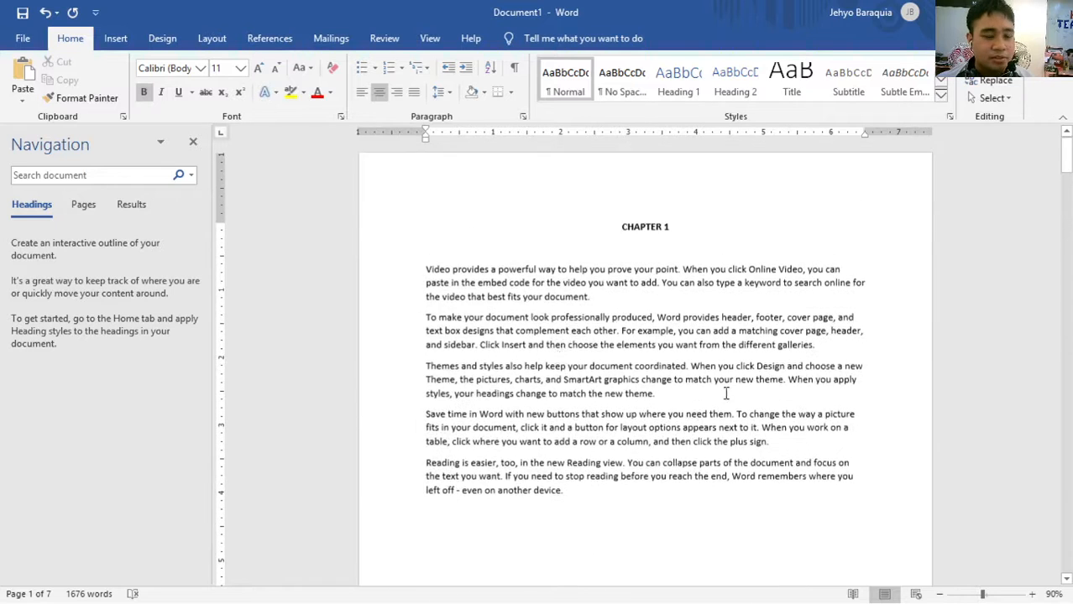
scroll(594, 352, "down", 7)
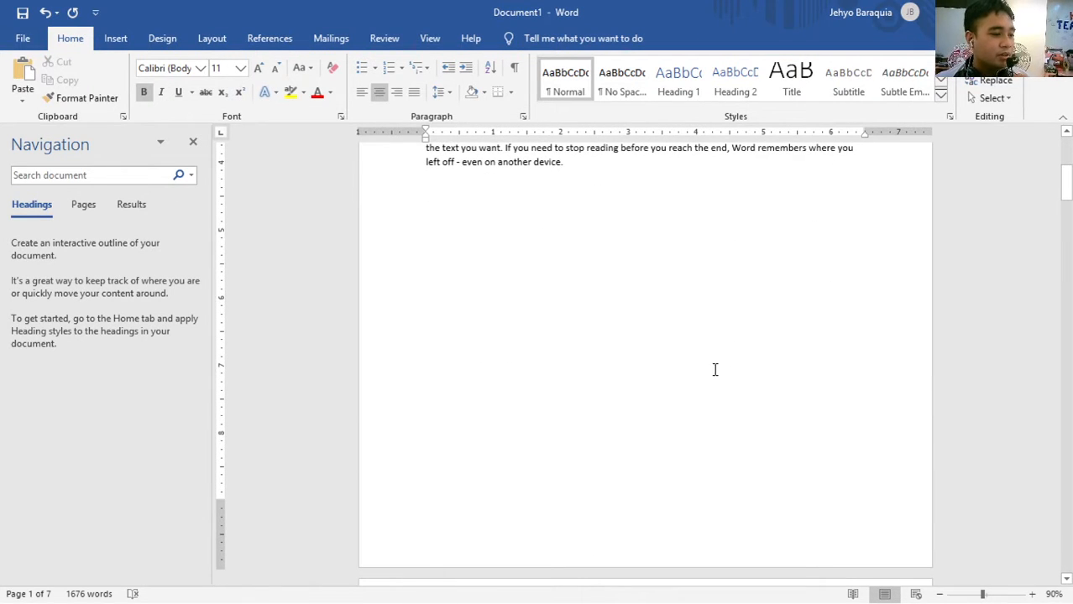
scroll(772, 400, "down", 2)
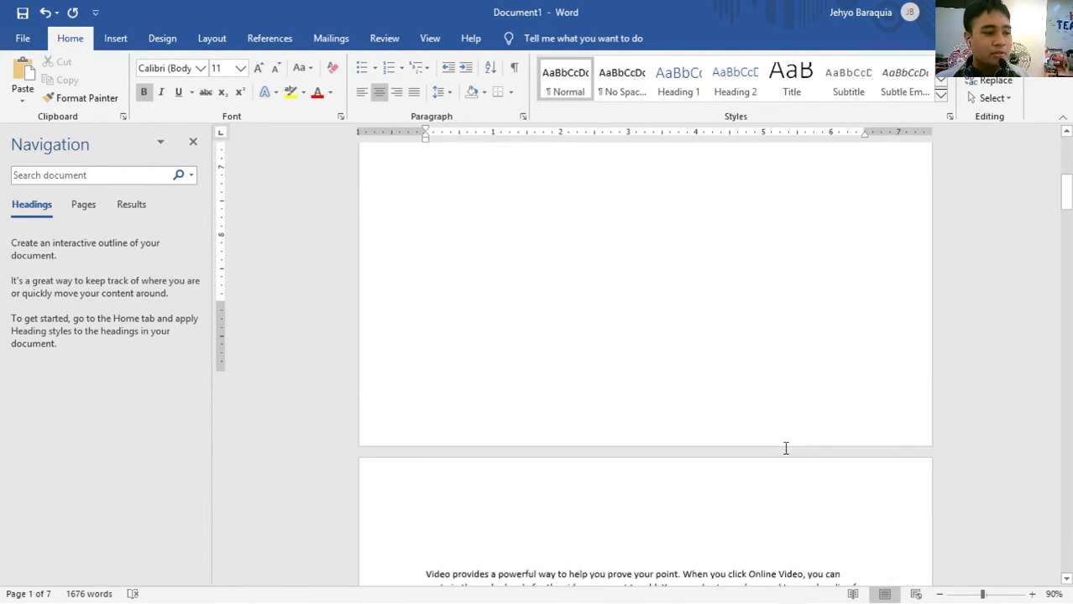
scroll(786, 448, "up", 6)
scroll(837, 454, "down", 6)
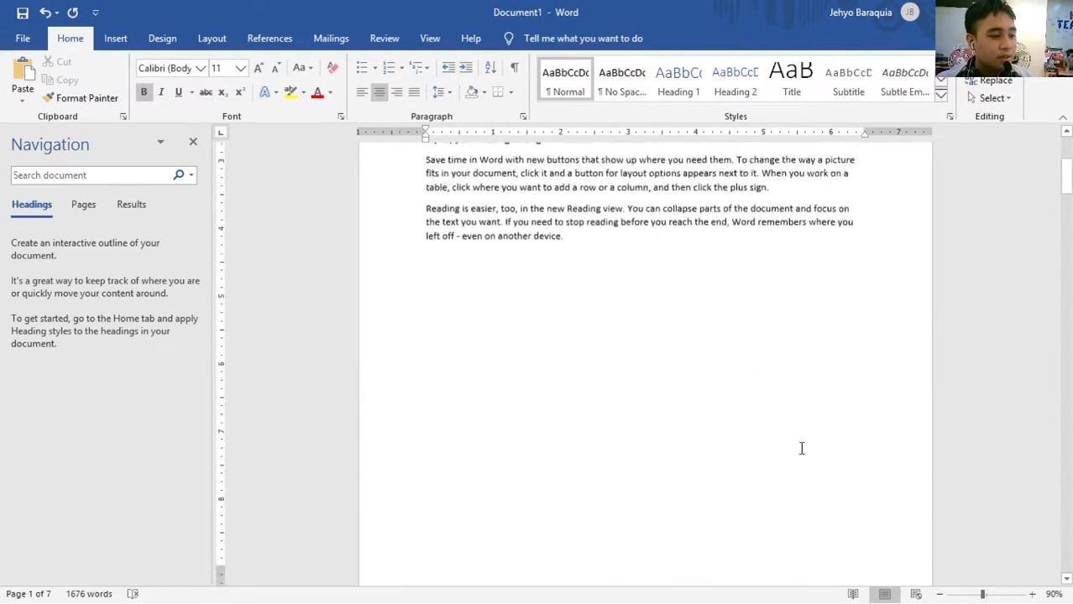
scroll(836, 452, "up", 5)
scroll(838, 450, "down", 3)
scroll(819, 433, "down", 3)
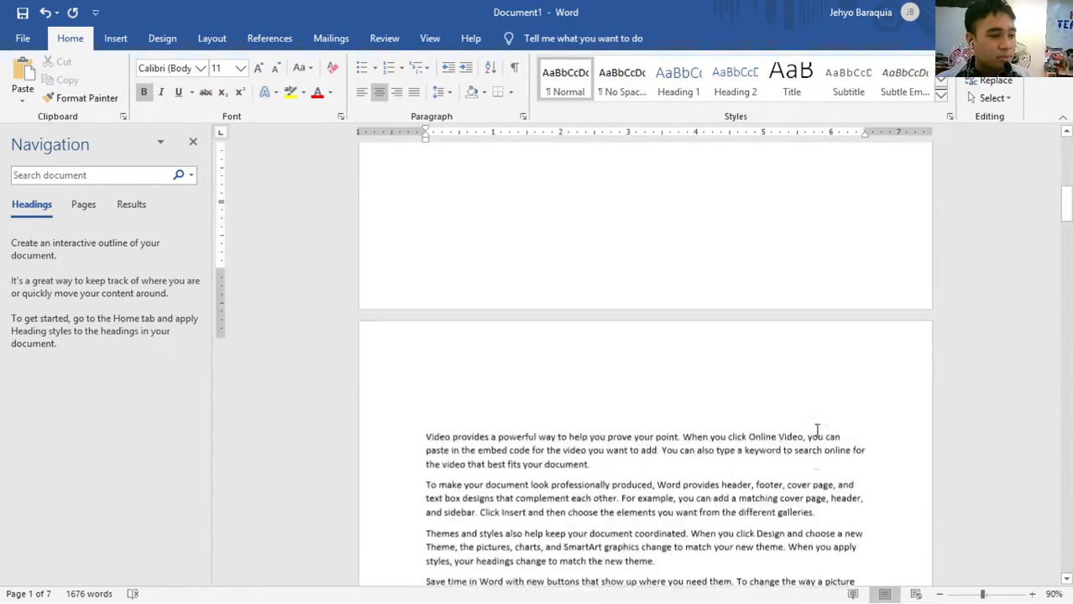
scroll(795, 396, "up", 6)
scroll(700, 390, "down", 2)
scroll(696, 387, "up", 6)
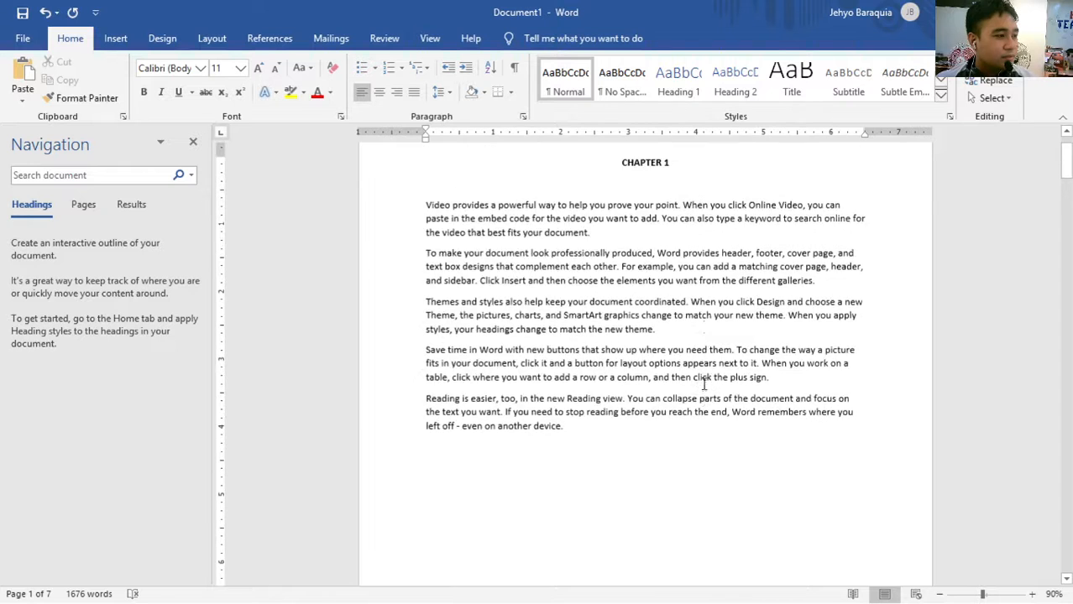
scroll(644, 398, "down", 9)
scroll(588, 361, "up", 3)
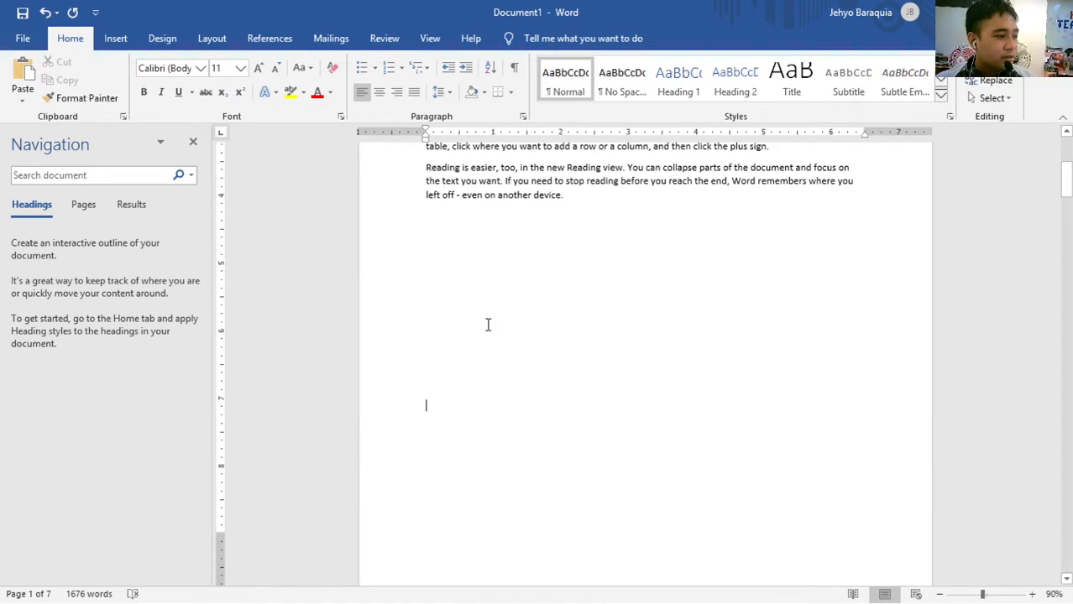
- Insert the built-in Blank footer into the document
left_click(115, 38)
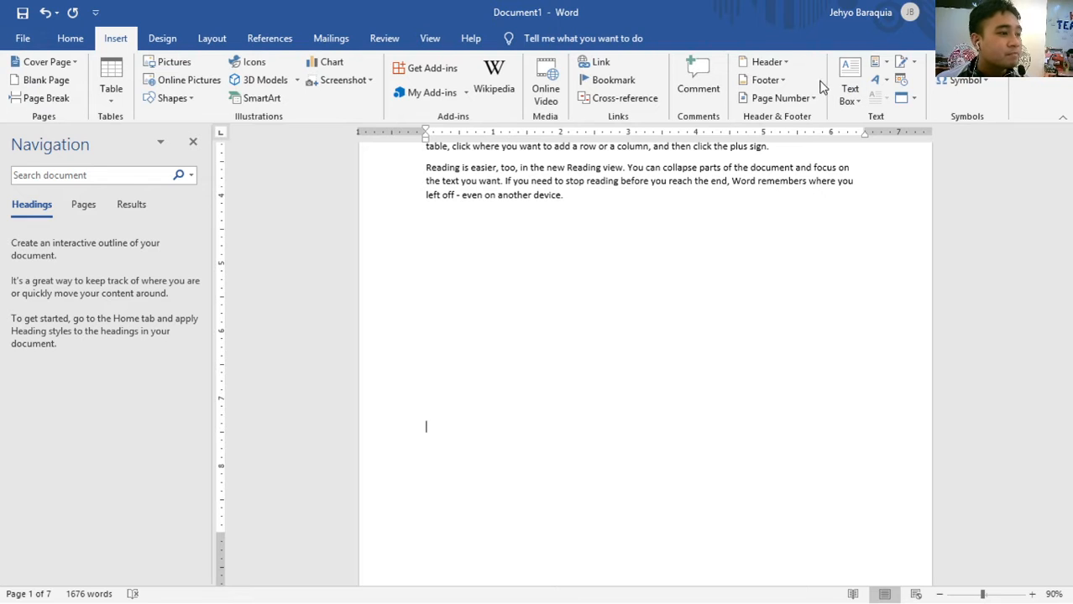
left_click(769, 84)
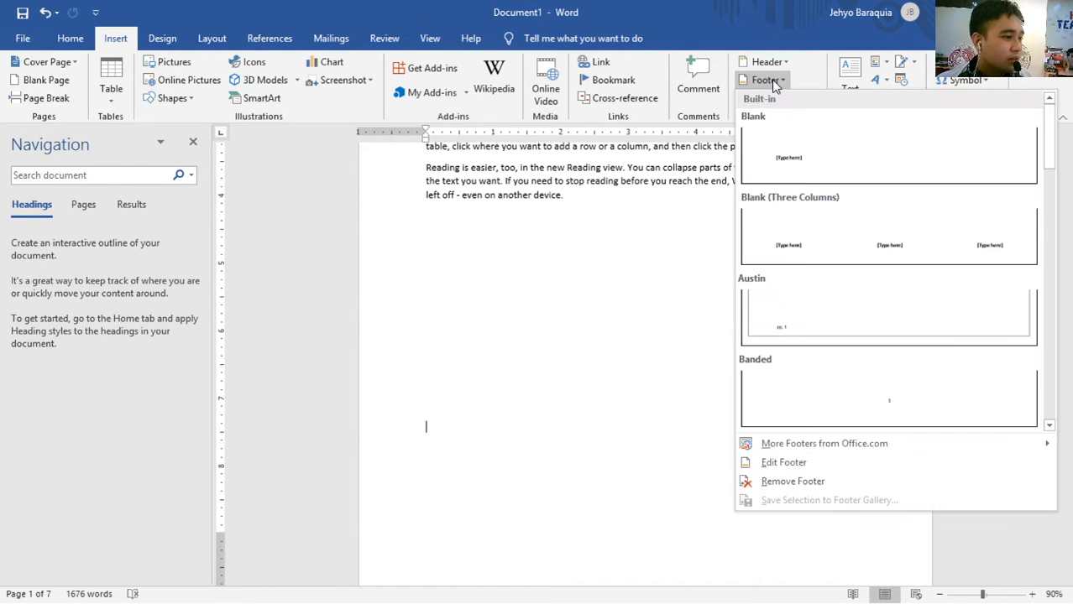
left_click(846, 164)
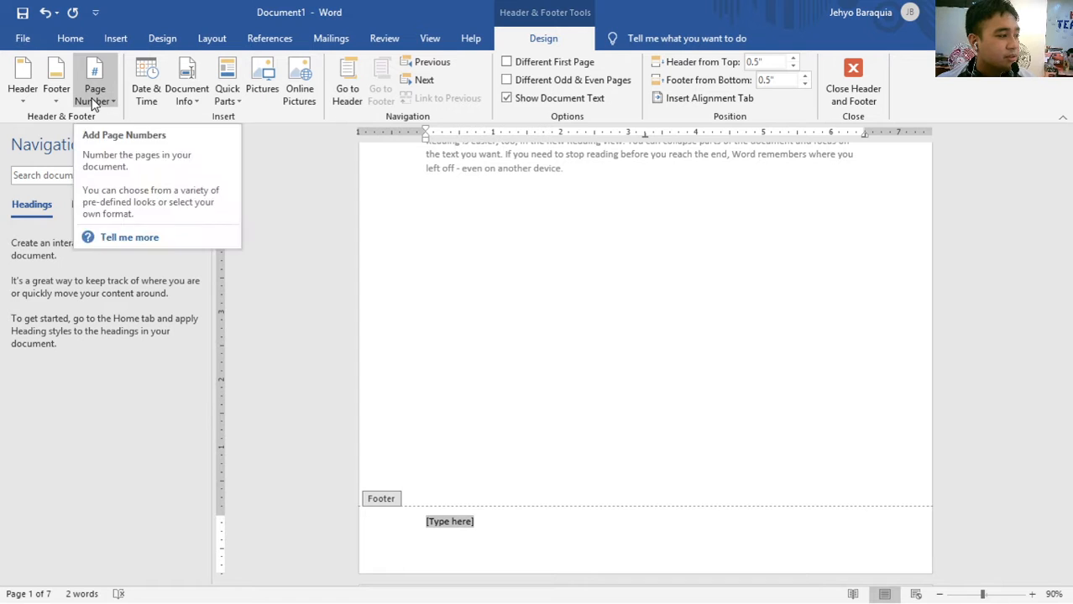
- Add page numbers at the bottom of the pages using the Plain Number 2 style
left_click(94, 99)
mouse_move(145, 141)
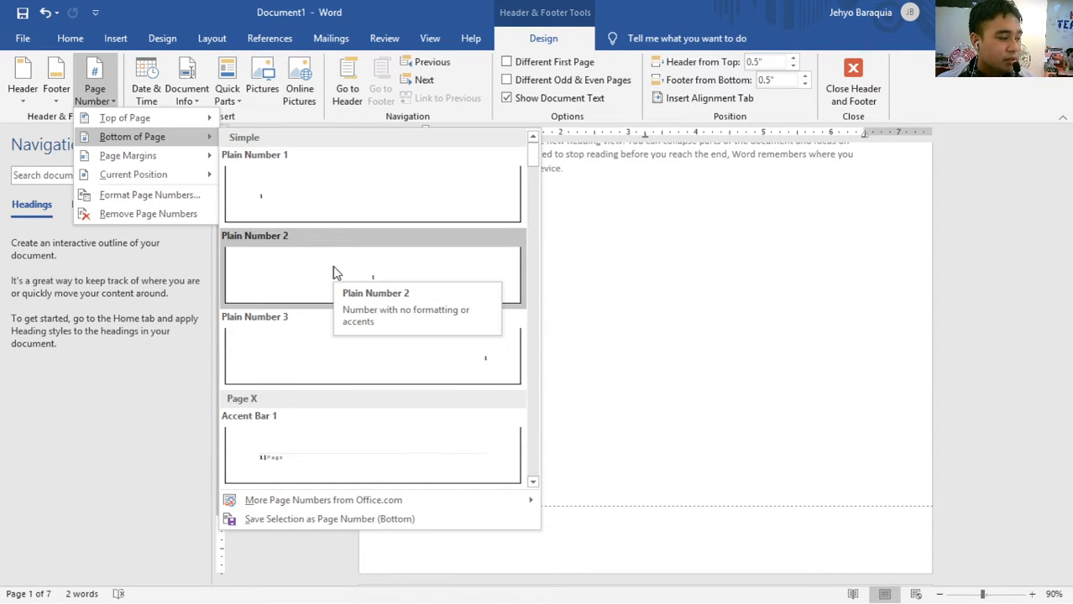
left_click(332, 273)
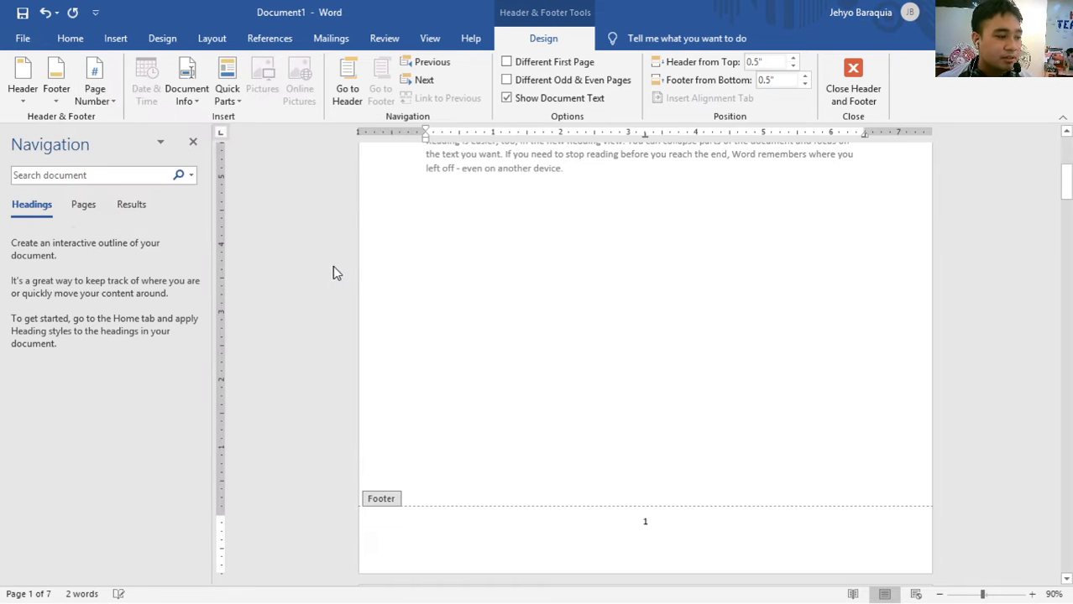
- Examine the page numbers in the footers from page 1 through page 7
scroll(637, 470, "down", 10)
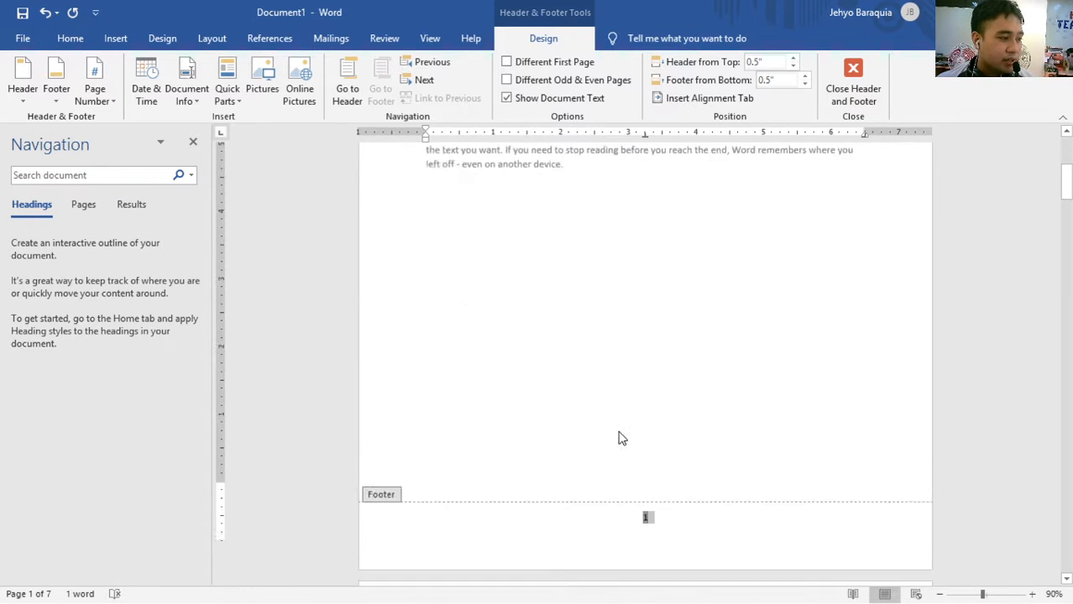
scroll(638, 441, "down", 20)
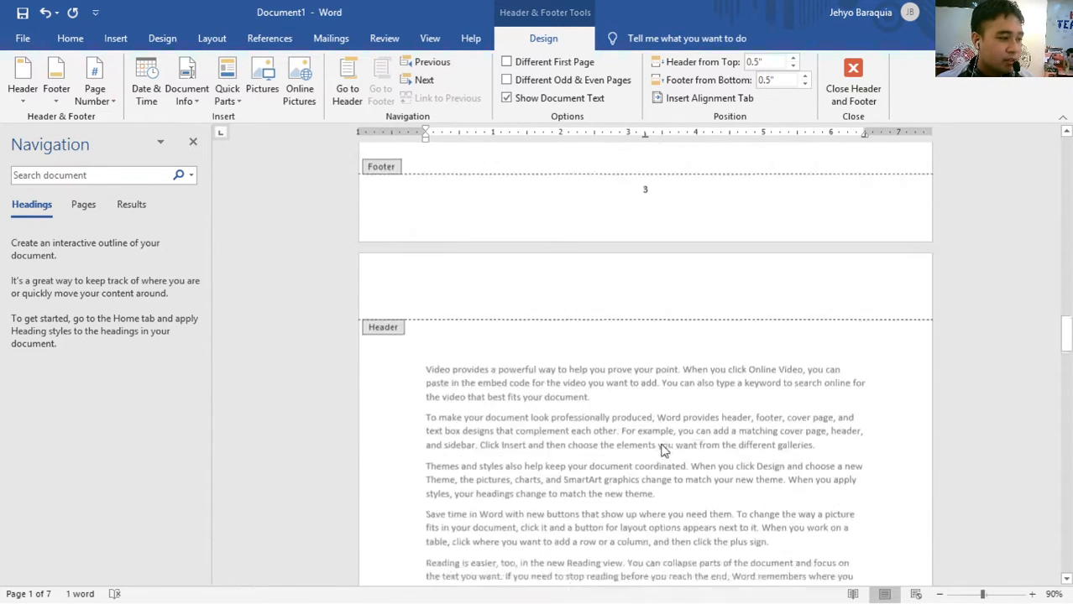
scroll(638, 352, "down", 3)
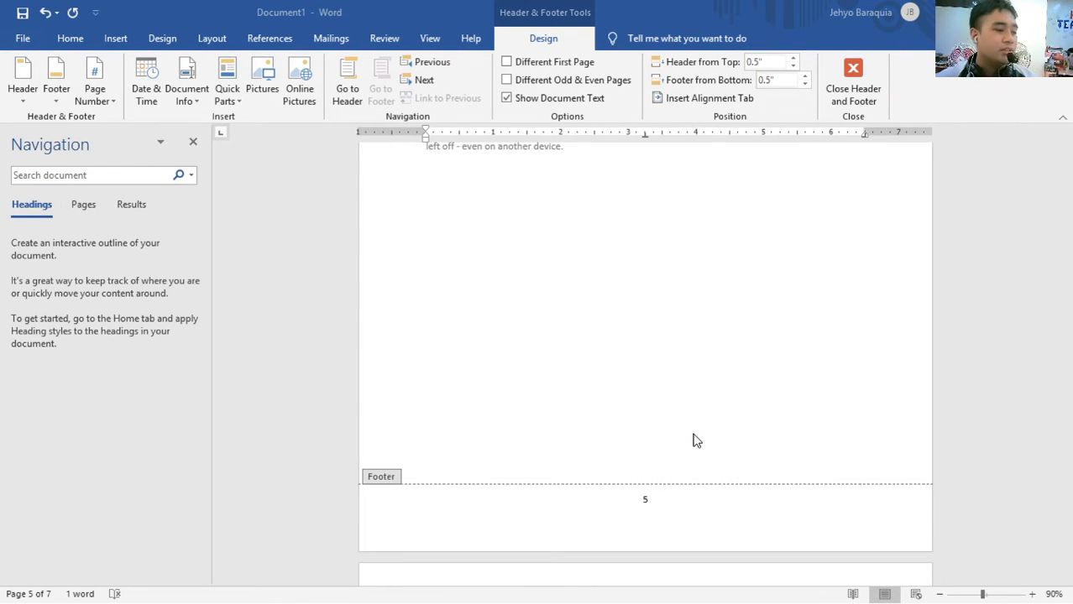
scroll(778, 357, "up", 20)
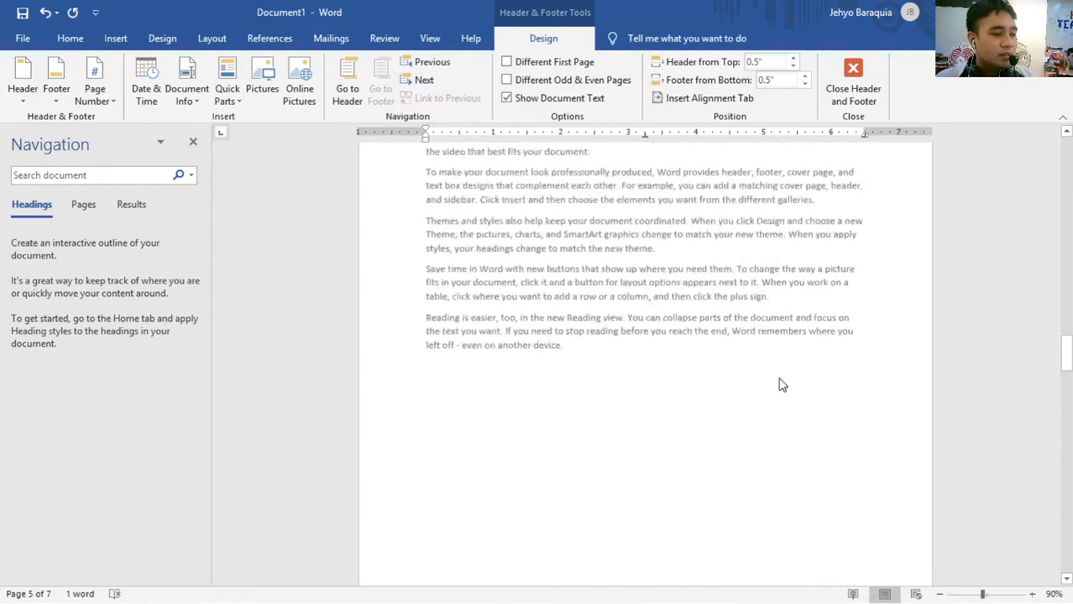
scroll(784, 386, "down", 4)
scroll(797, 379, "up", 20)
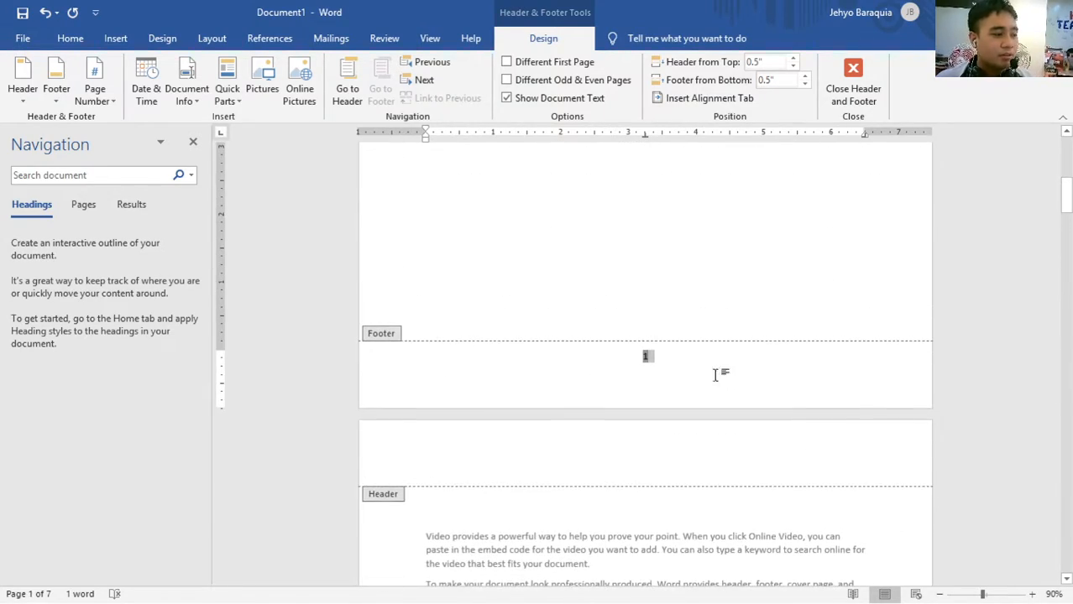
left_click(714, 375)
scroll(665, 367, "down", 9)
scroll(668, 375, "up", 10)
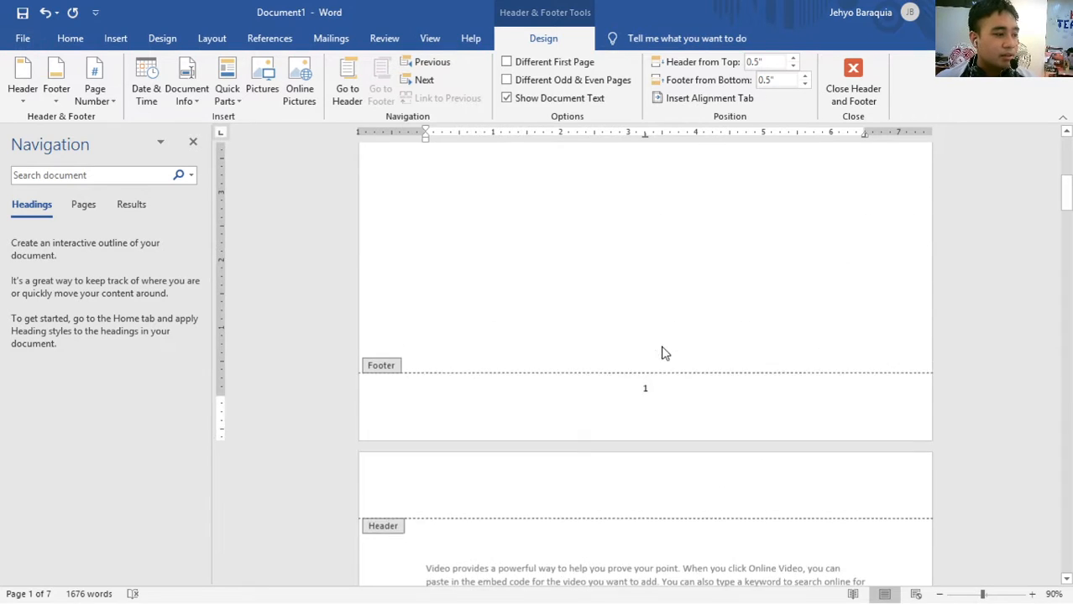
scroll(650, 390, "up", 1)
scroll(657, 421, "down", 11)
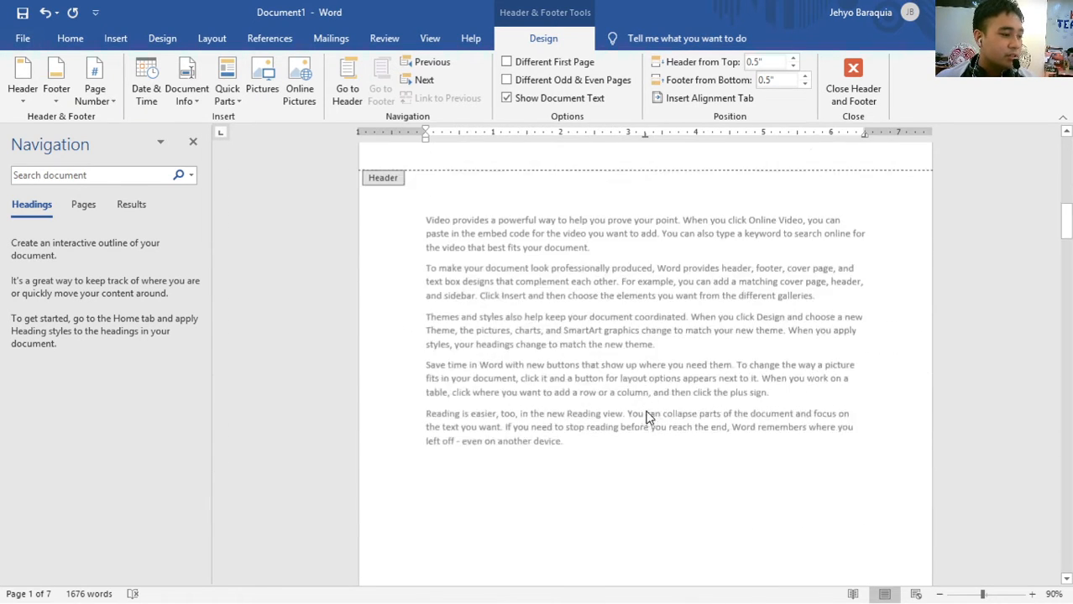
scroll(654, 412, "up", 10)
scroll(667, 420, "down", 13)
scroll(672, 424, "up", 13)
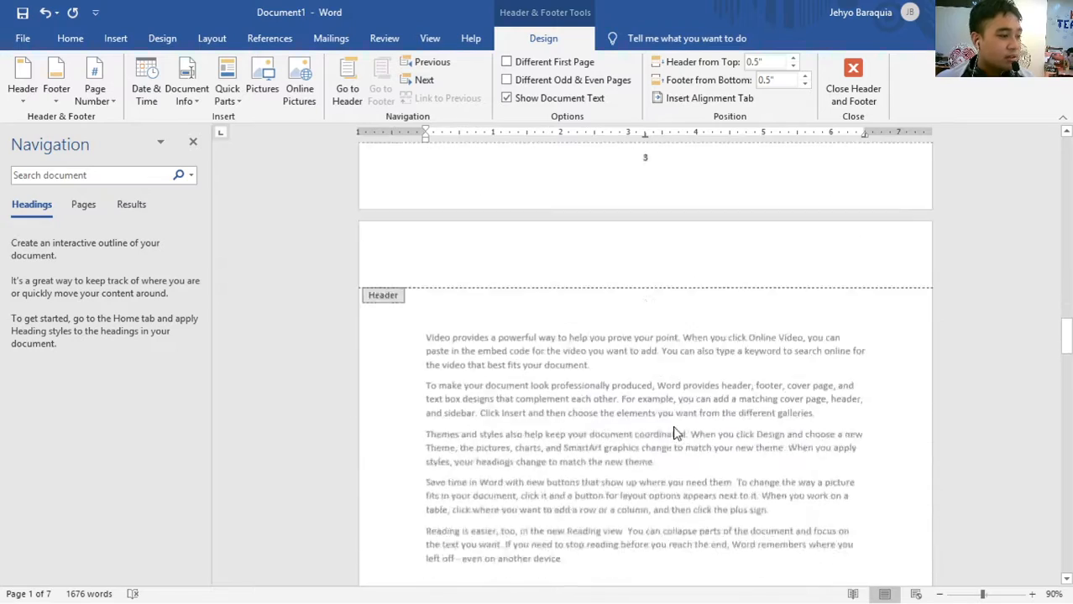
scroll(680, 429, "down", 11)
scroll(755, 443, "up", 6)
left_click_drag(1065, 396, 1066, 558)
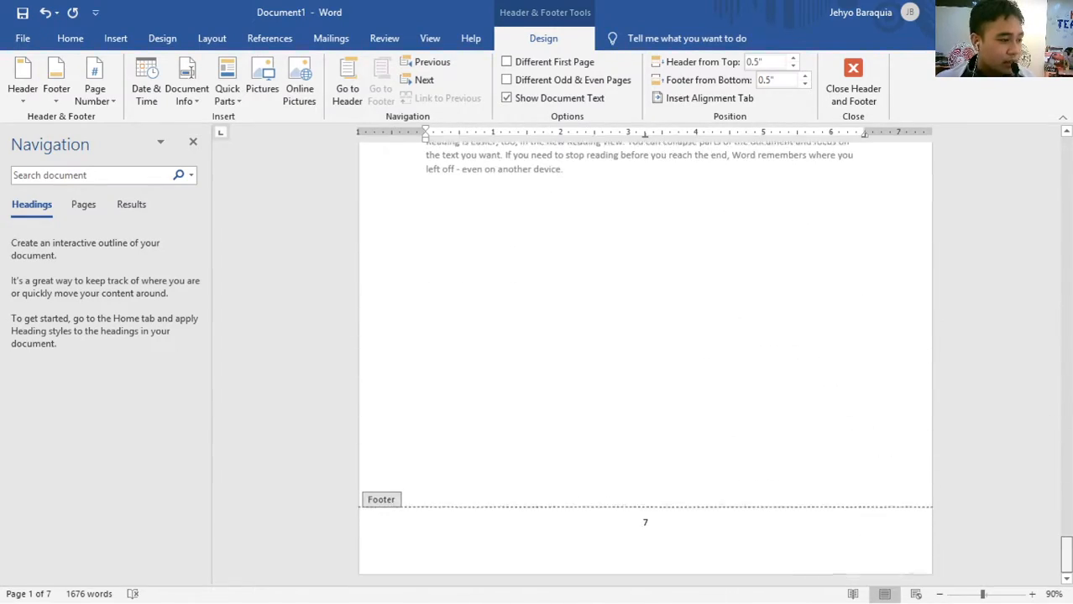
- Check the footer numbering again from the last page back to pages 1 and 2
scroll(807, 472, "up", 10)
scroll(840, 467, "down", 9)
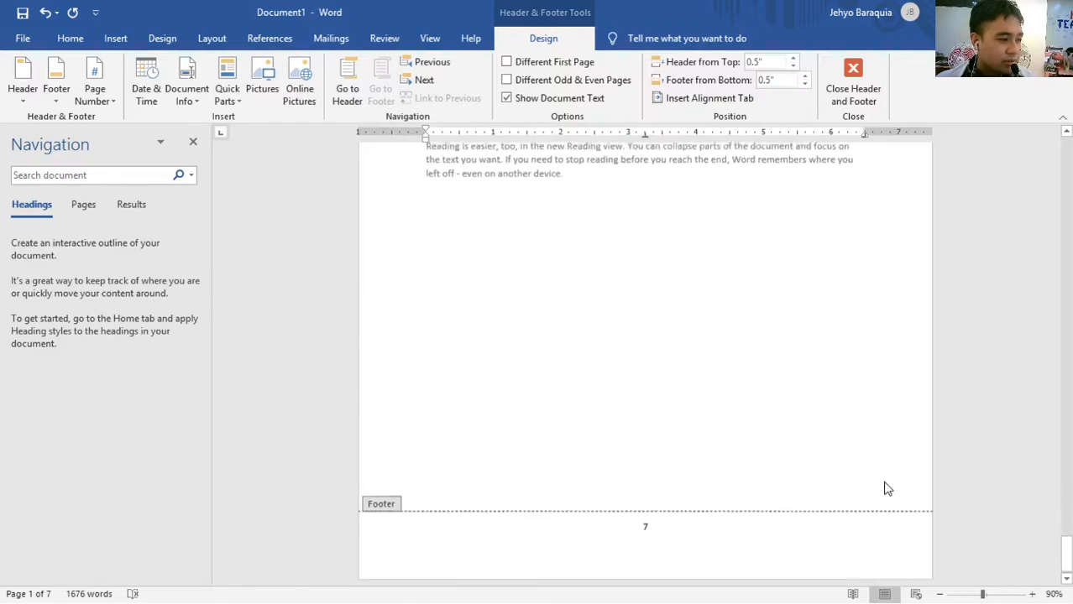
scroll(864, 476, "up", 7)
left_click_drag(1066, 530, 1066, 255)
left_click(805, 359)
scroll(789, 369, "up", 5)
scroll(592, 396, "up", 5)
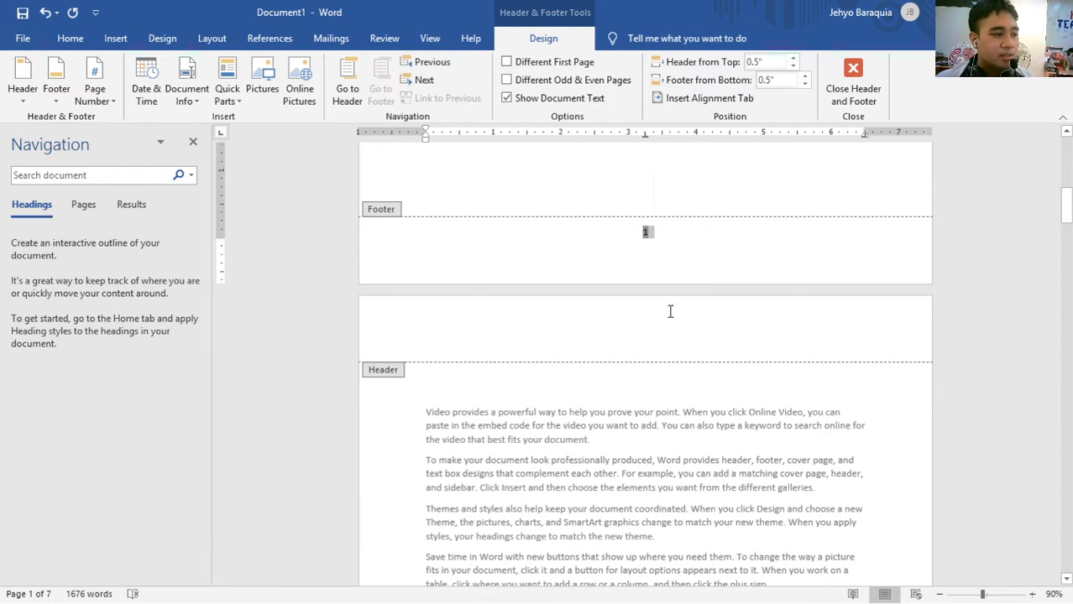
scroll(670, 311, "up", 2)
scroll(671, 395, "down", 5)
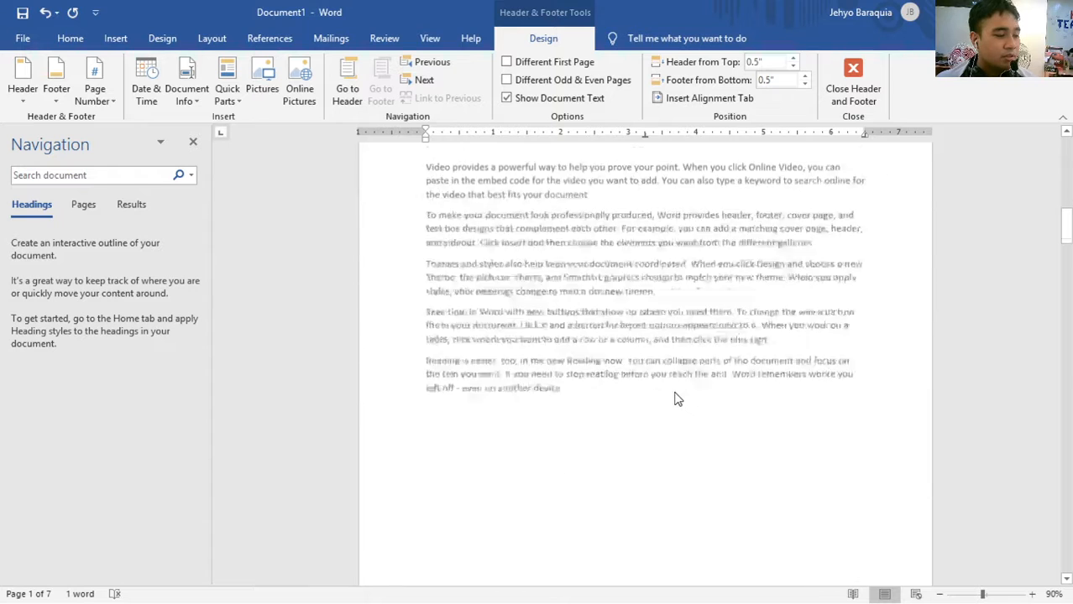
scroll(677, 398, "down", 3)
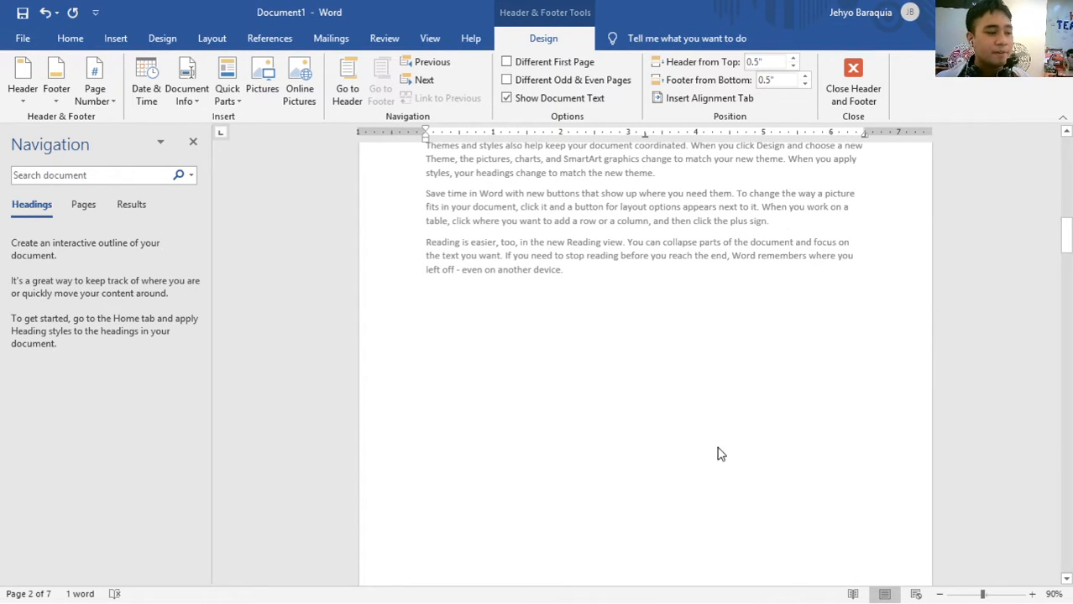
scroll(691, 445, "up", 10)
scroll(642, 455, "down", 6)
scroll(723, 427, "up", 4)
- View several pages side by side at reduced zoom, ending at 60%, and compare the page numbers of the first four pages
scroll(723, 427, "down", 5, "ctrl")
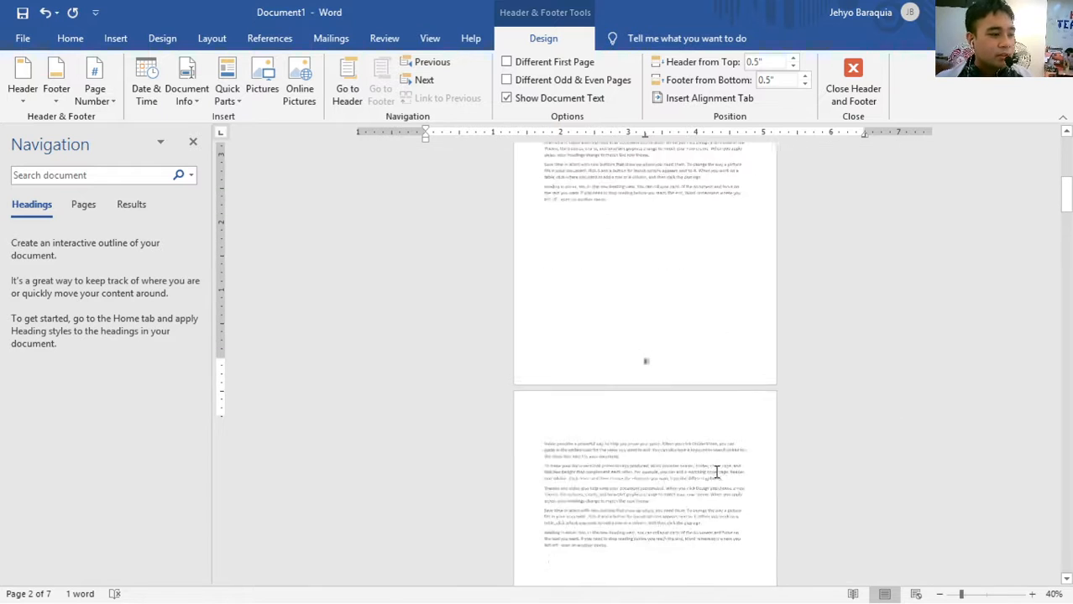
scroll(663, 470, "up", 2)
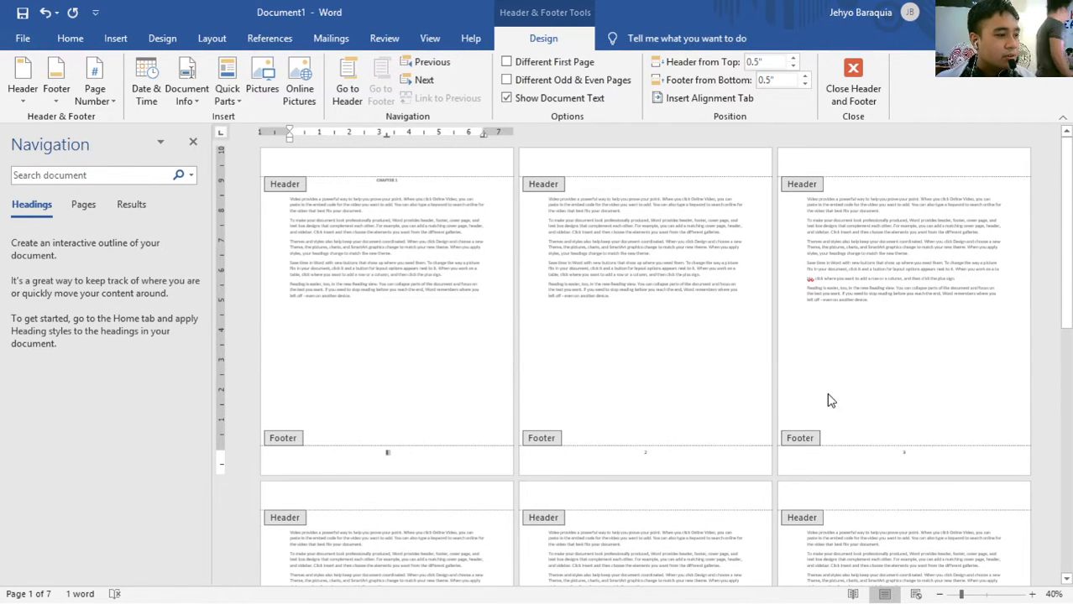
scroll(826, 407, "down", 3)
scroll(824, 415, "up", 1, "ctrl")
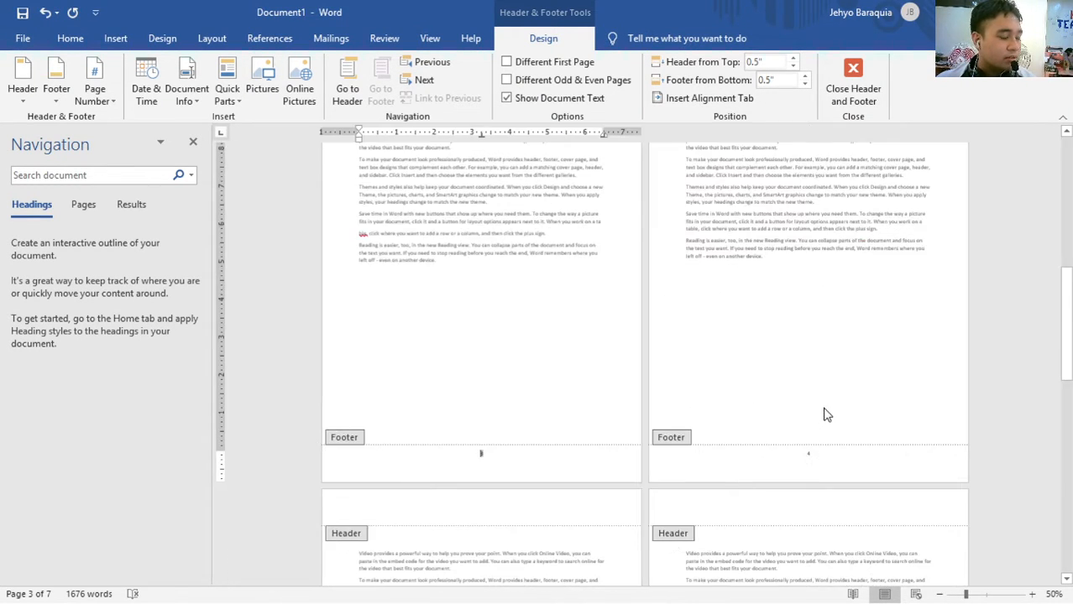
scroll(623, 379, "up", 9)
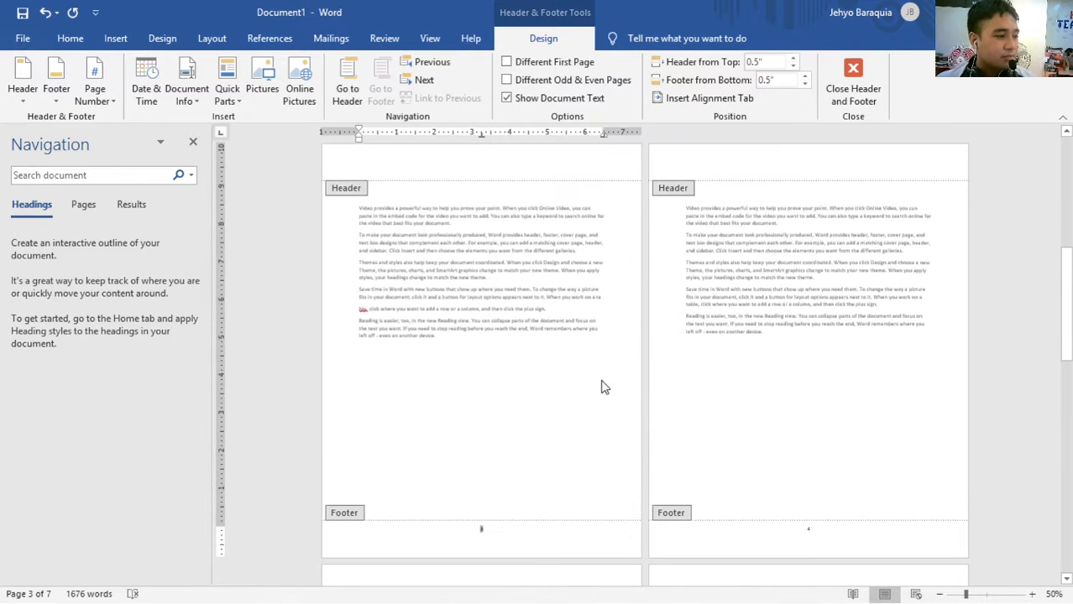
scroll(610, 377, "up", 4)
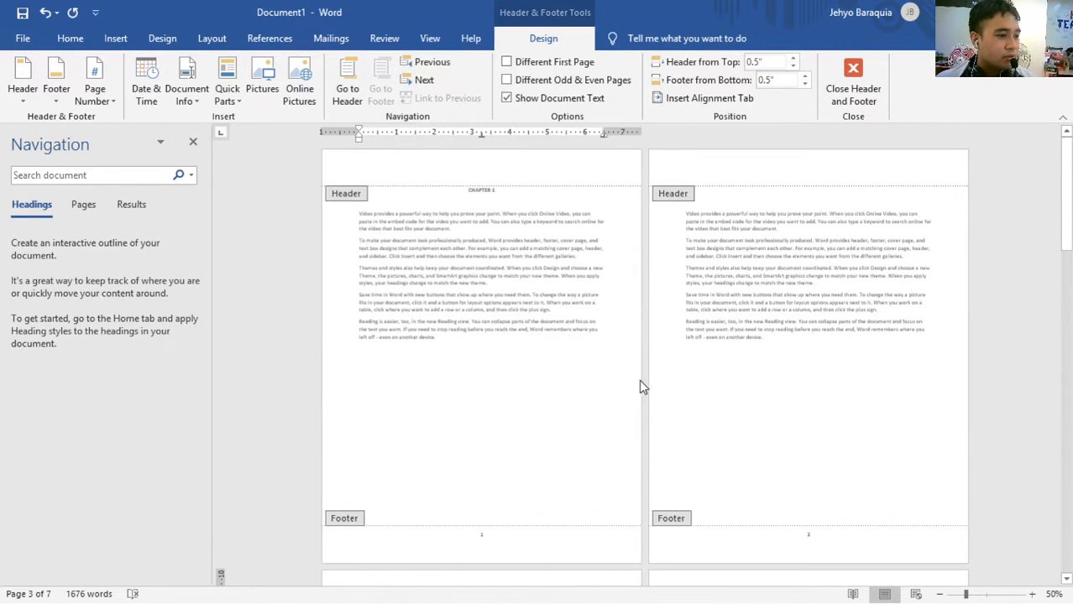
scroll(546, 395, "up", 1, "ctrl")
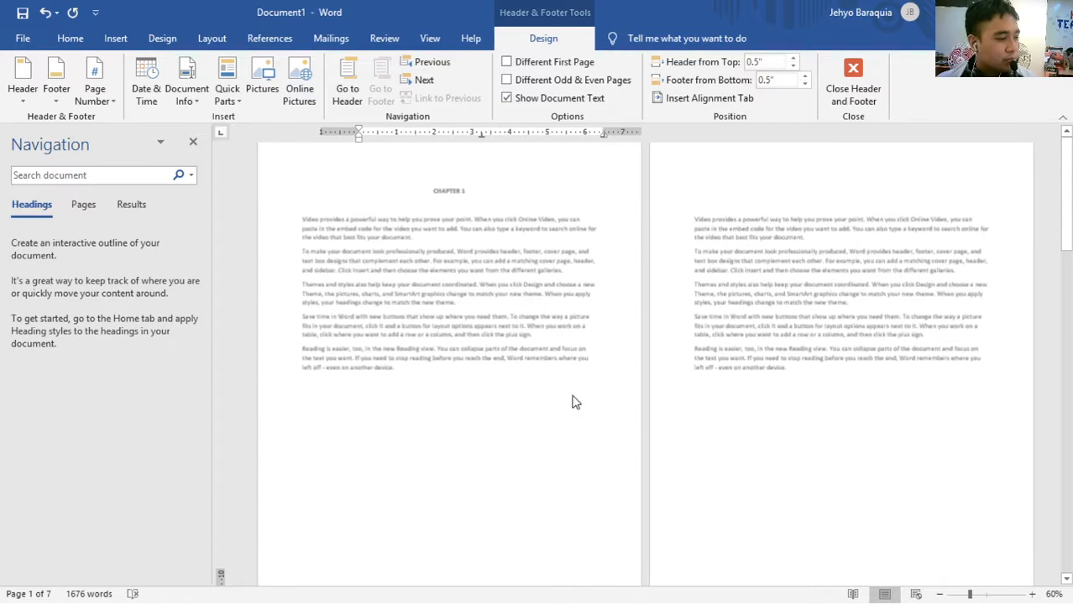
scroll(623, 405, "down", 9)
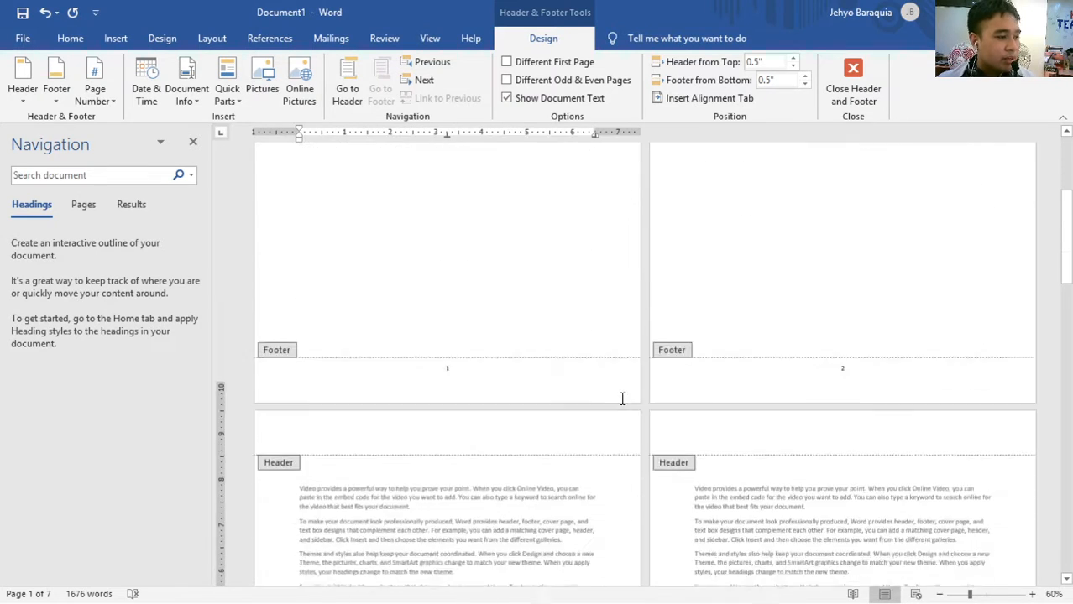
scroll(730, 420, "up", 5)
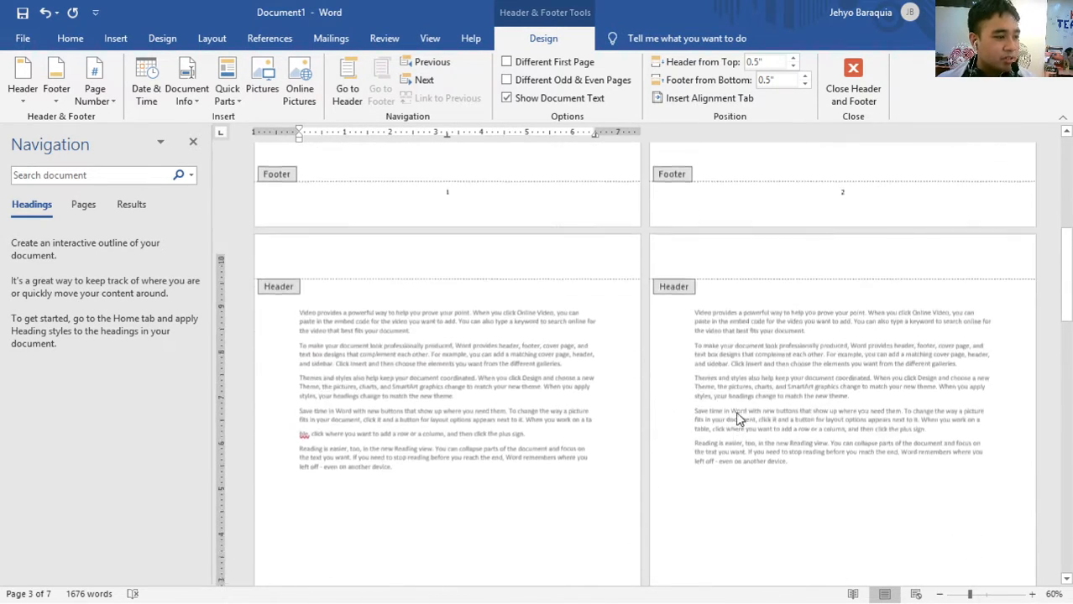
scroll(613, 394, "down", 5)
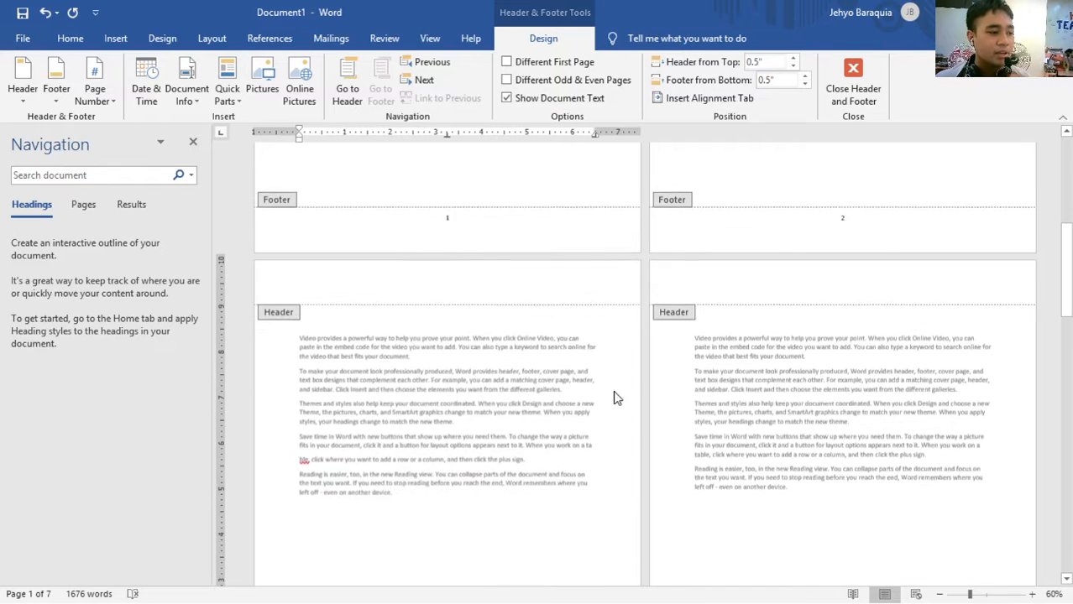
scroll(562, 440, "down", 1)
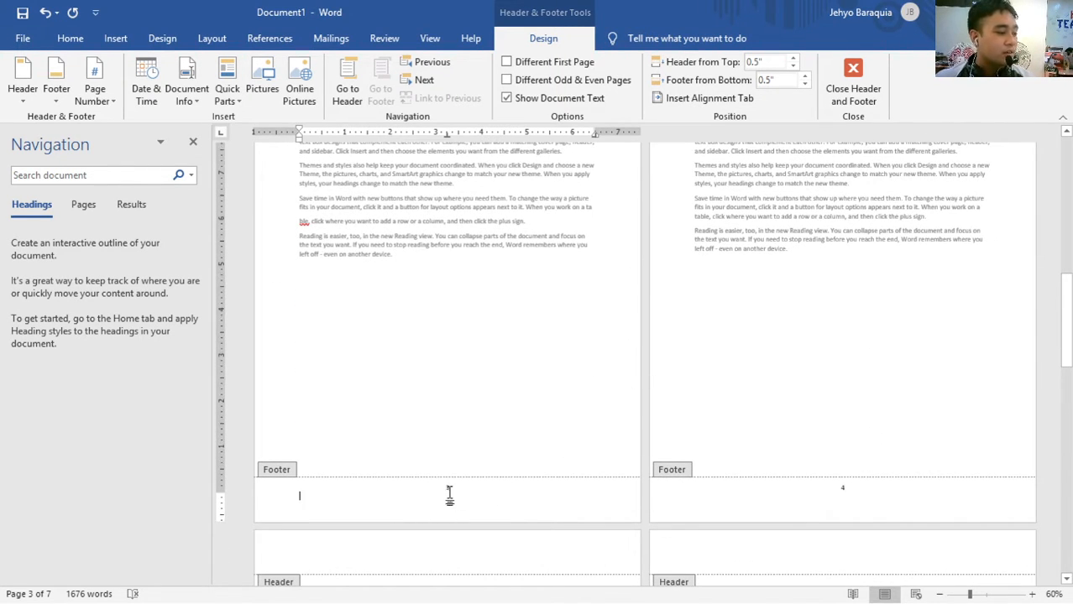
- Leave footer editing on page 3 and place the cursor in the blank area below the body text
double_click(455, 491)
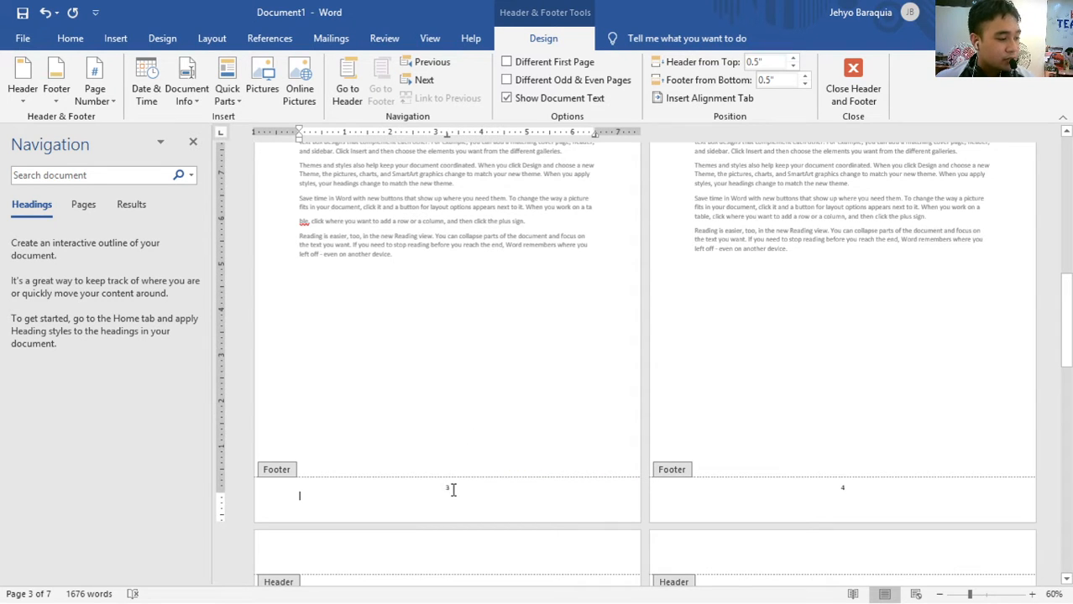
double_click(407, 352)
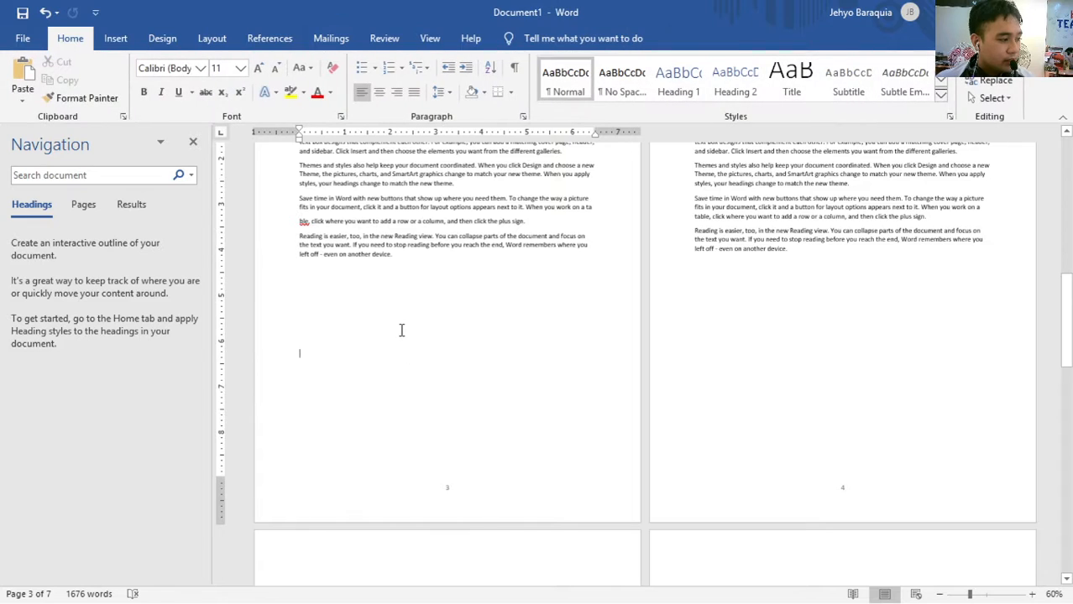
double_click(456, 500)
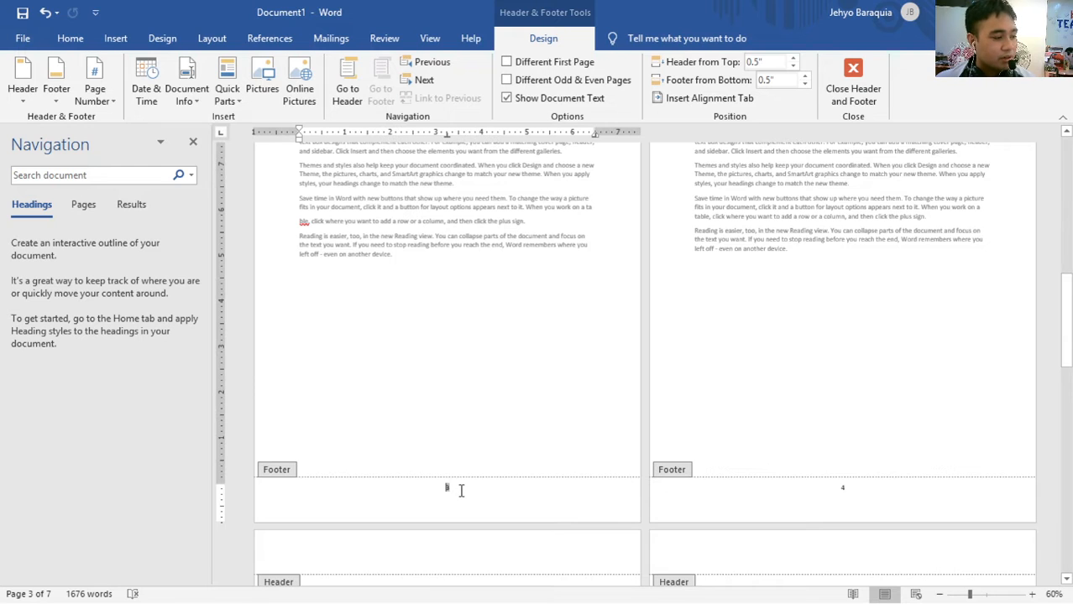
double_click(409, 344)
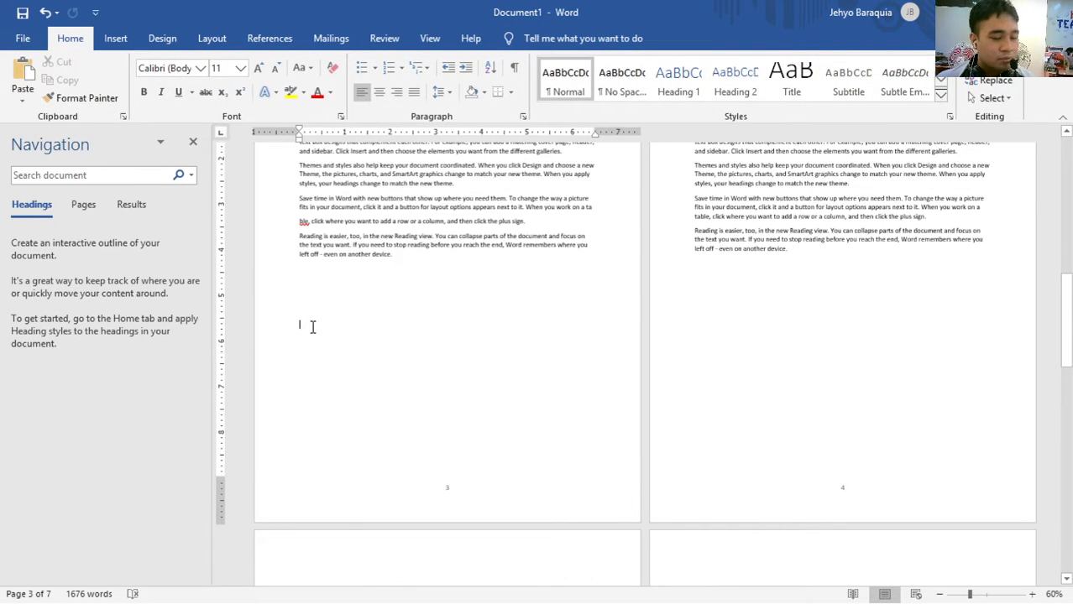
- Insert a Next Page section break in the blank area below the text on page 3
scroll(423, 348, "up", 2)
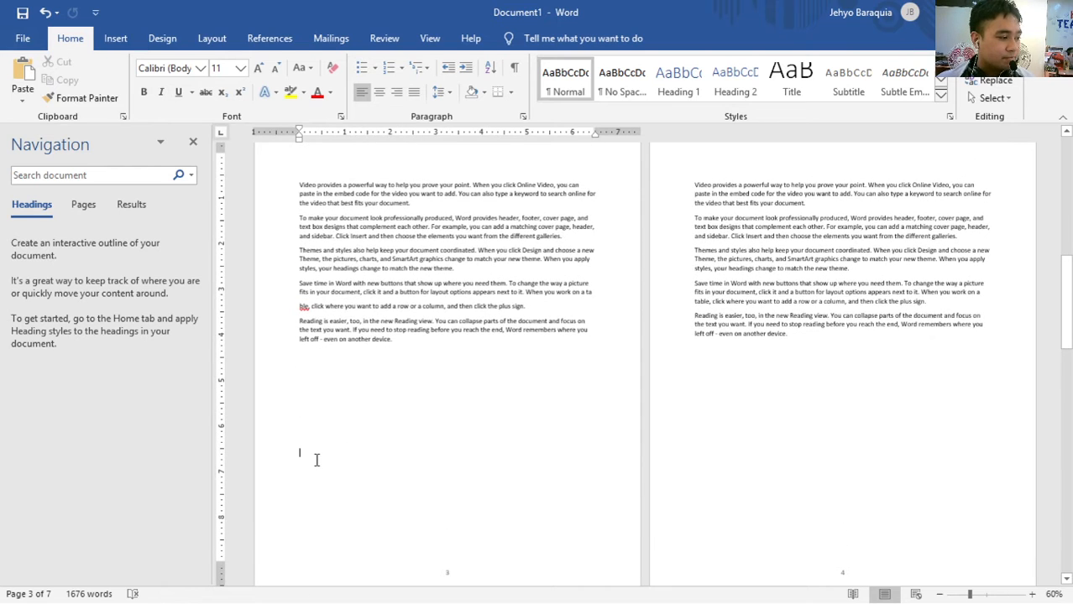
scroll(316, 445, "down", 2)
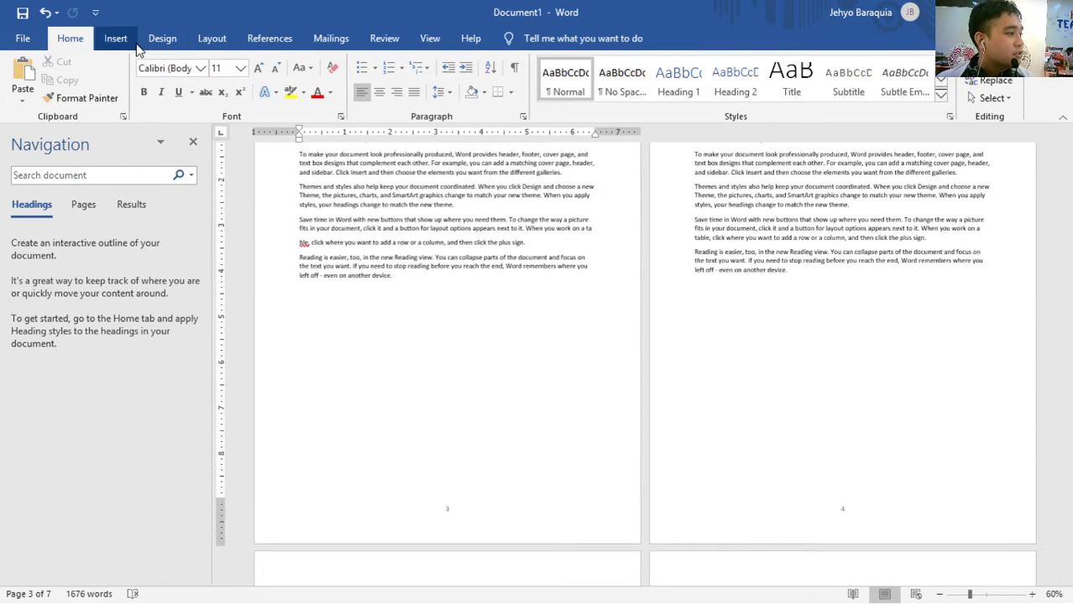
left_click(211, 42)
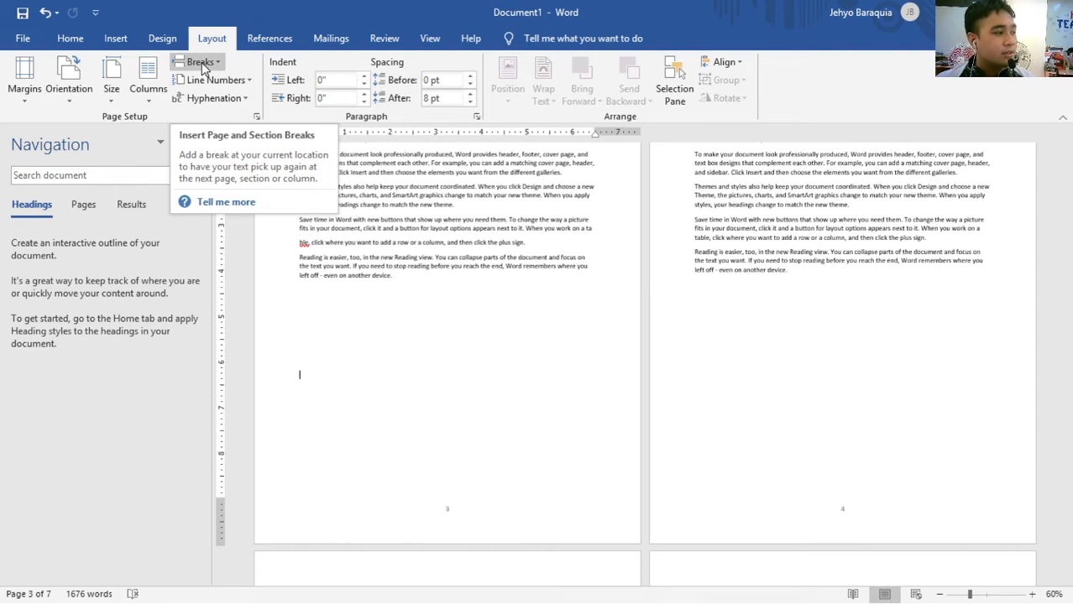
left_click(199, 63)
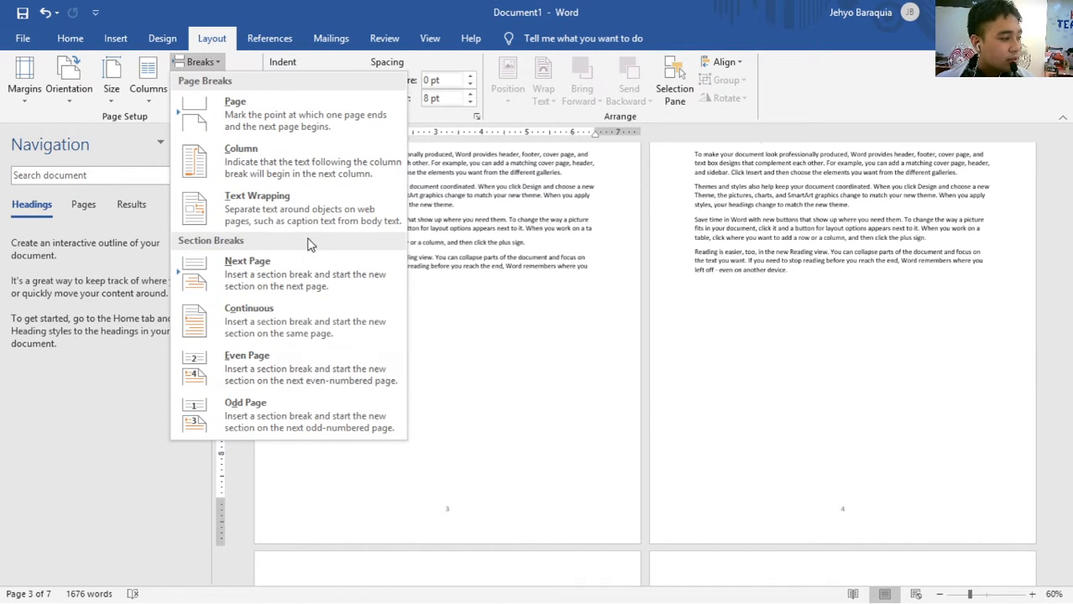
left_click(319, 286)
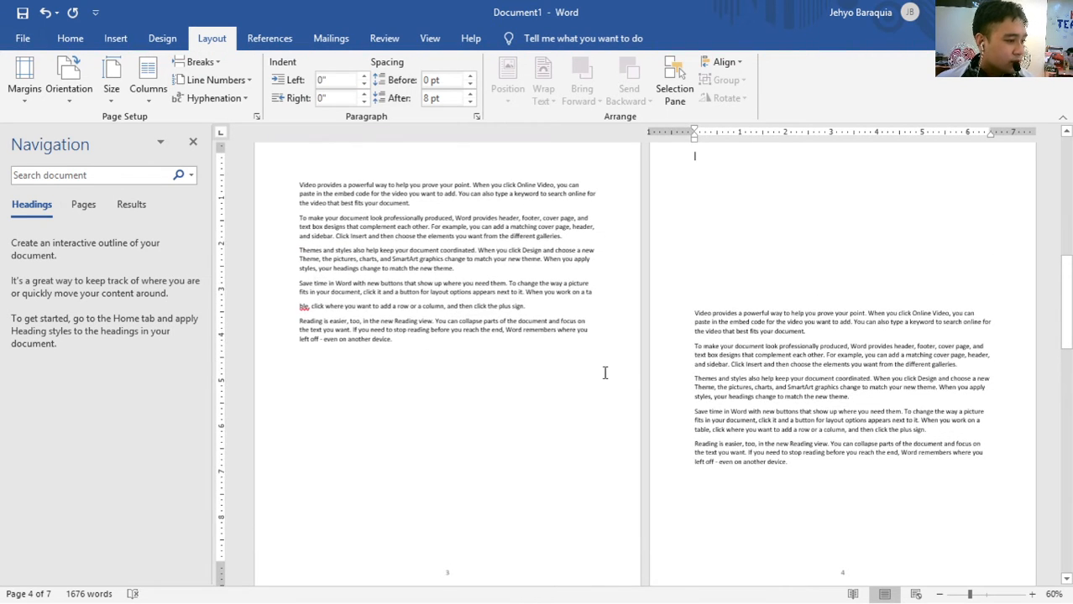
scroll(677, 342, "up", 3)
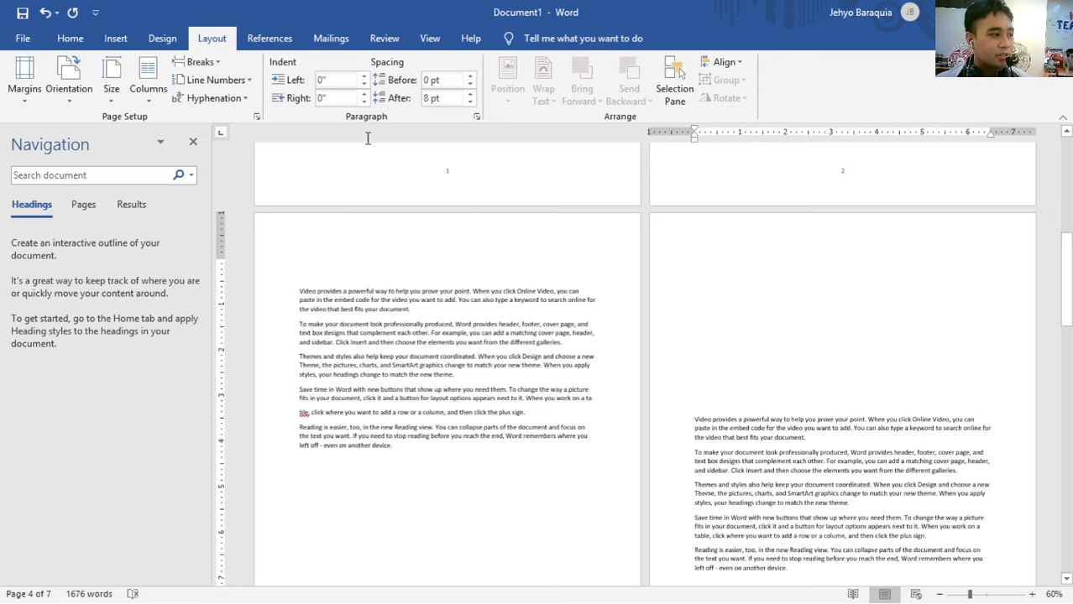
- Show the paragraph marks and examine the section break on page 3 and the blank paragraphs on page 4
left_click(69, 38)
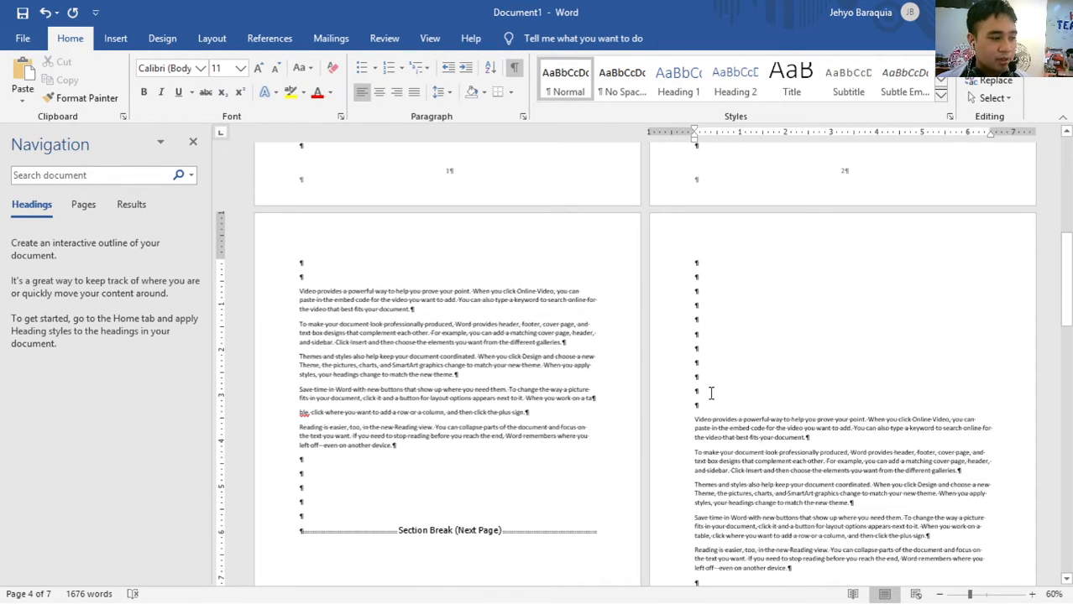
scroll(712, 385, "up", 7, "ctrl")
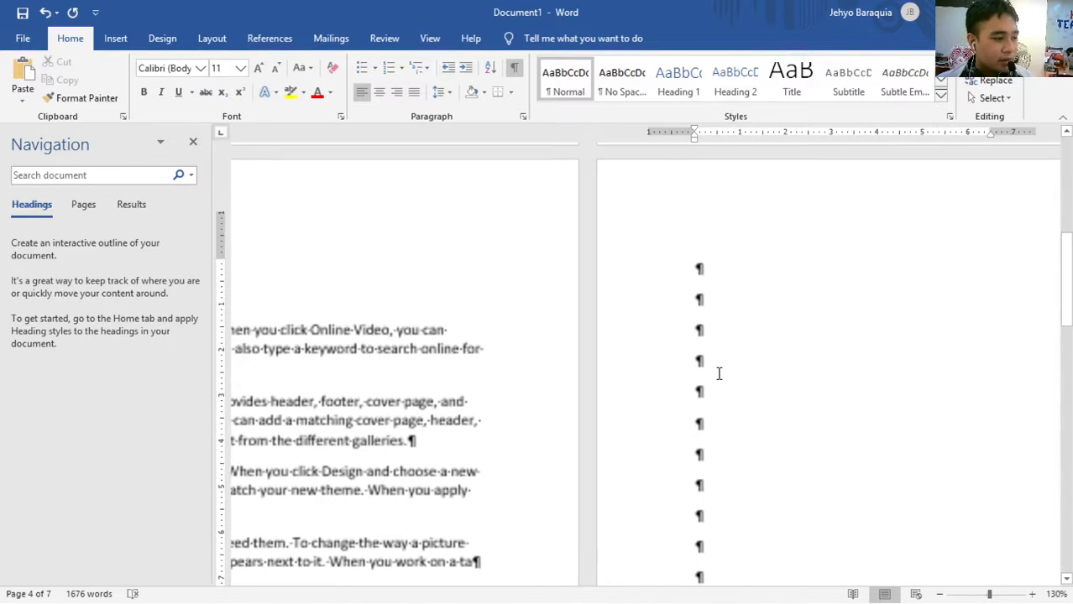
scroll(353, 479, "down", 6, "ctrl")
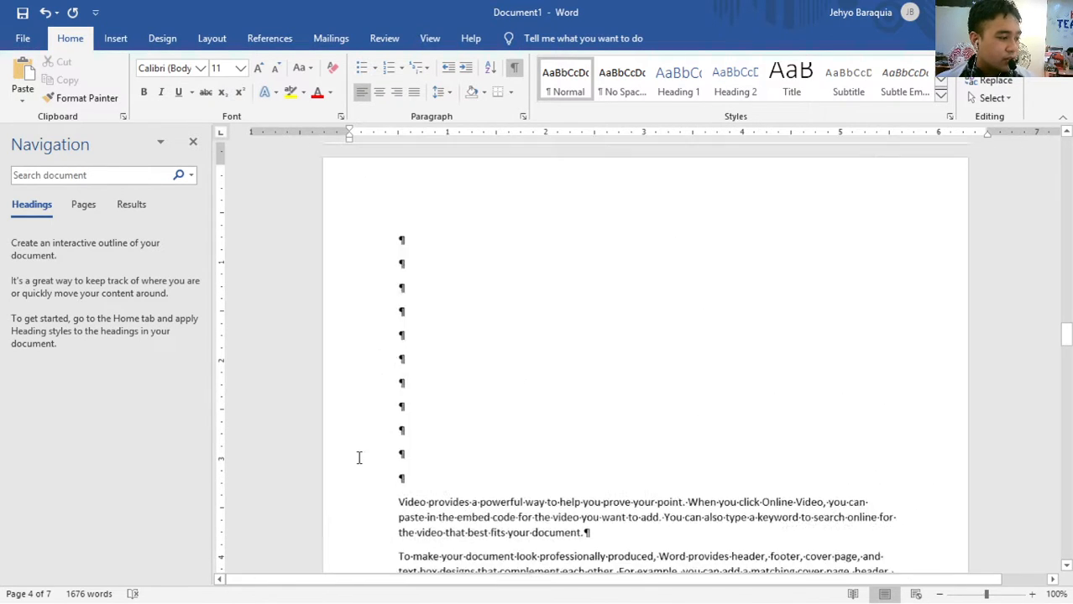
scroll(395, 450, "up", 3)
scroll(478, 441, "up", 3)
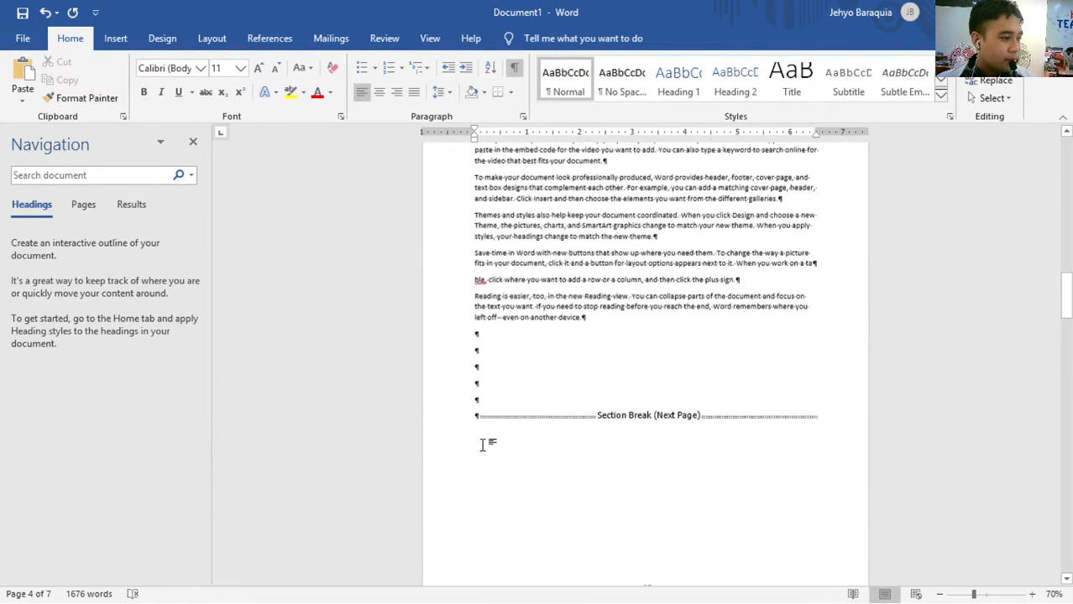
- Delete the blank paragraphs above the body text at the start of page 4, leaving three
scroll(484, 453, "down", 6)
key("BackSpace")
key("BackSpace")
key("BackSpace")
key("BackSpace")
key("BackSpace")
key("BackSpace")
key("BackSpace")
key("BackSpace")
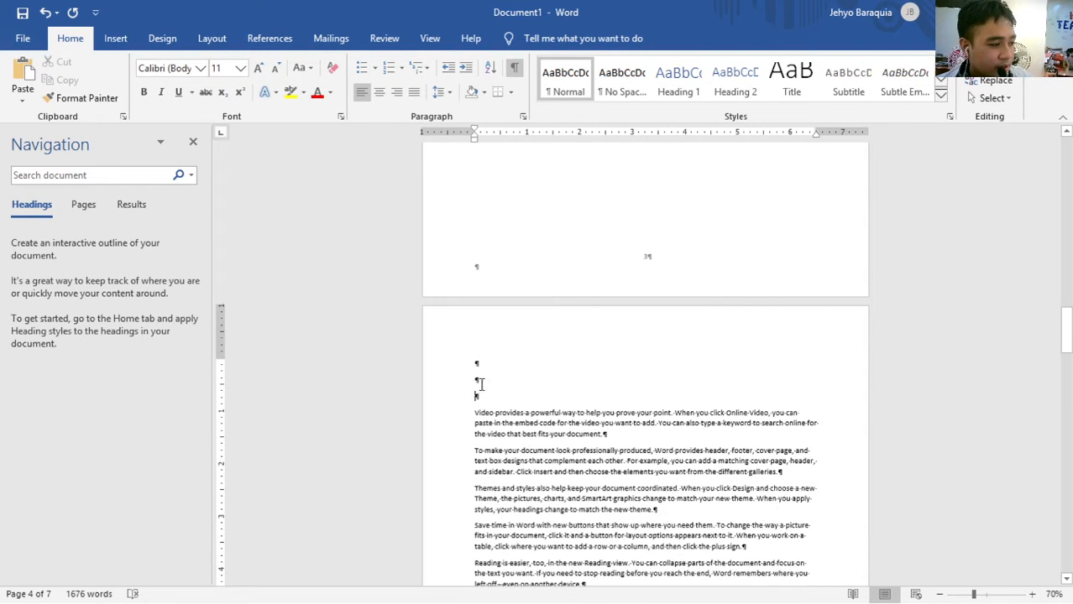
- Delete the last three blank paragraphs so that page 4 starts directly with the body text
key("BackSpace")
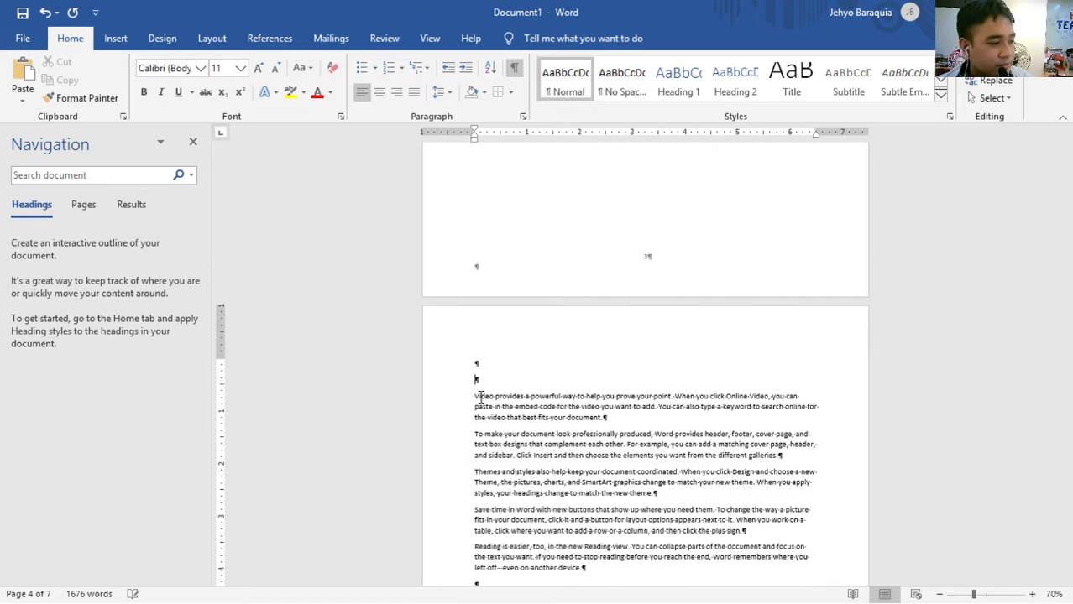
key("BackSpace")
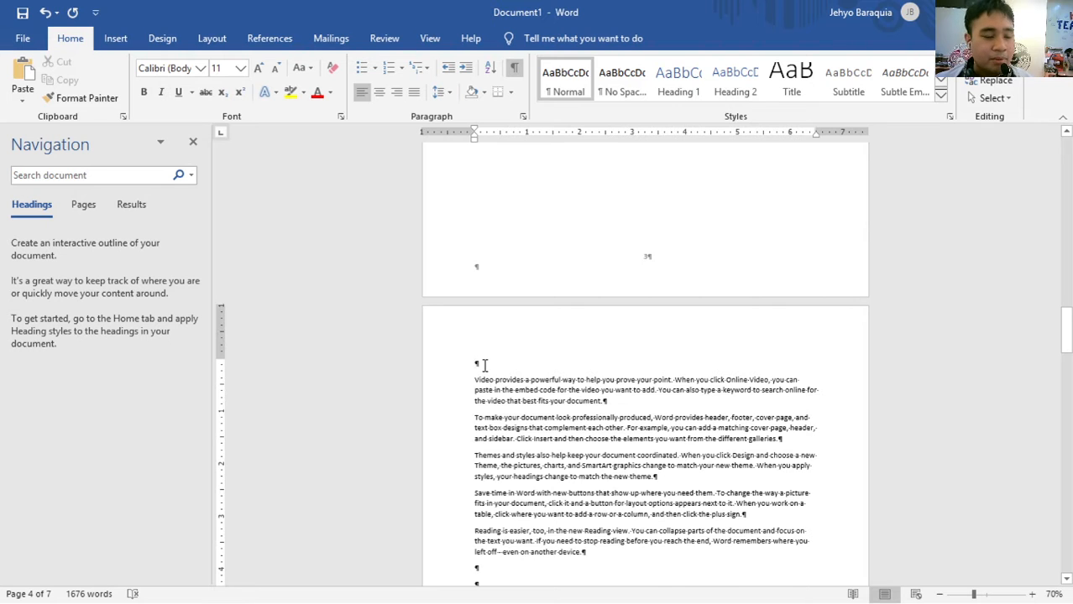
scroll(484, 365, "up", 3)
left_click(475, 453)
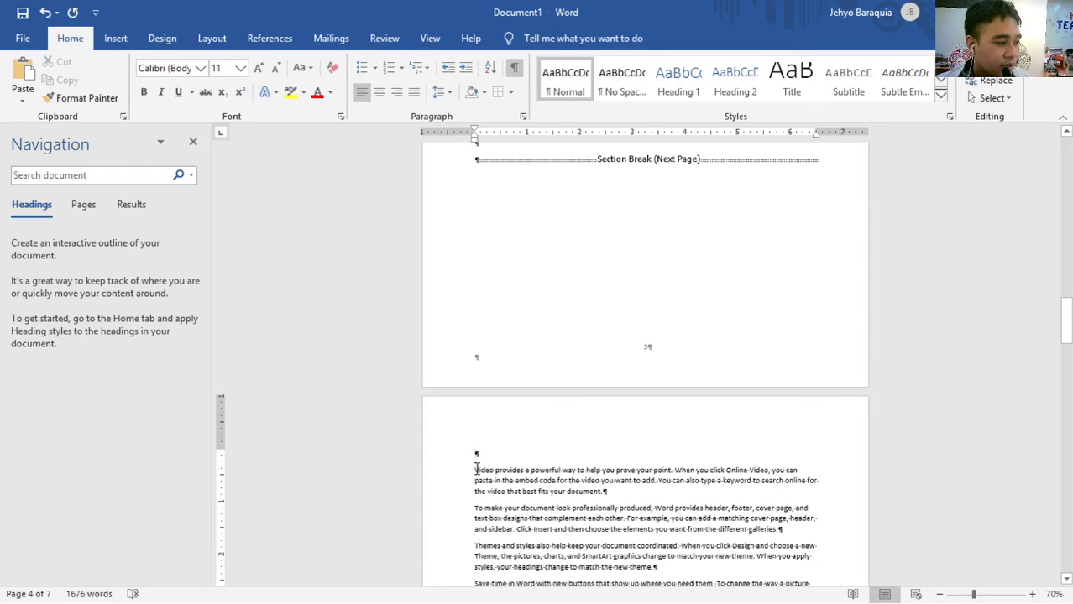
key("Delete")
- Check the section break on page 3 against the start of the text on page 4 and the footer numbers
scroll(522, 448, "up", 8)
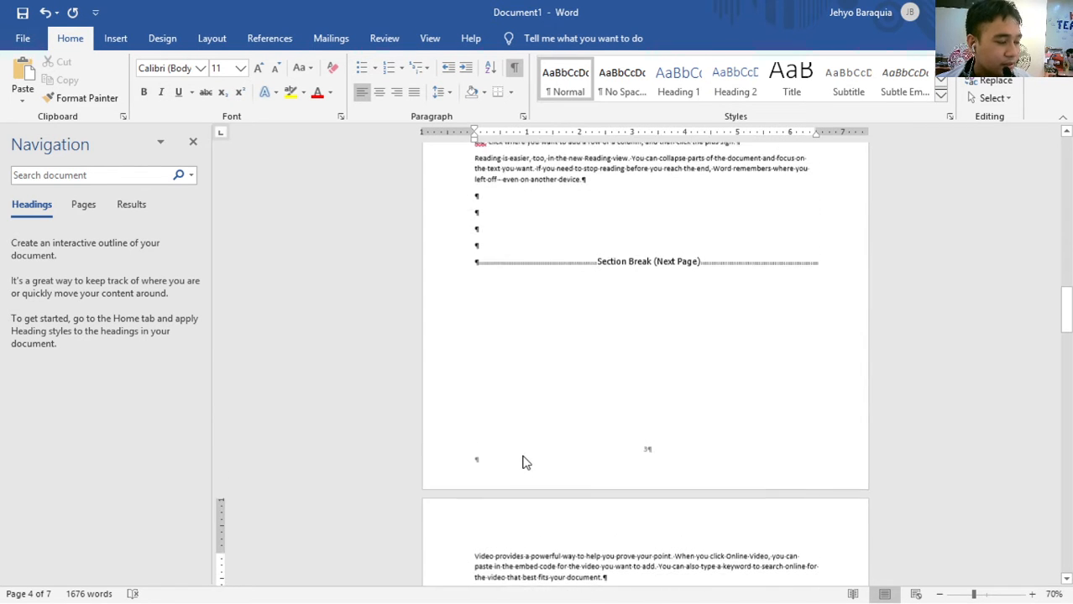
scroll(522, 461, "down", 6)
scroll(573, 441, "down", 2)
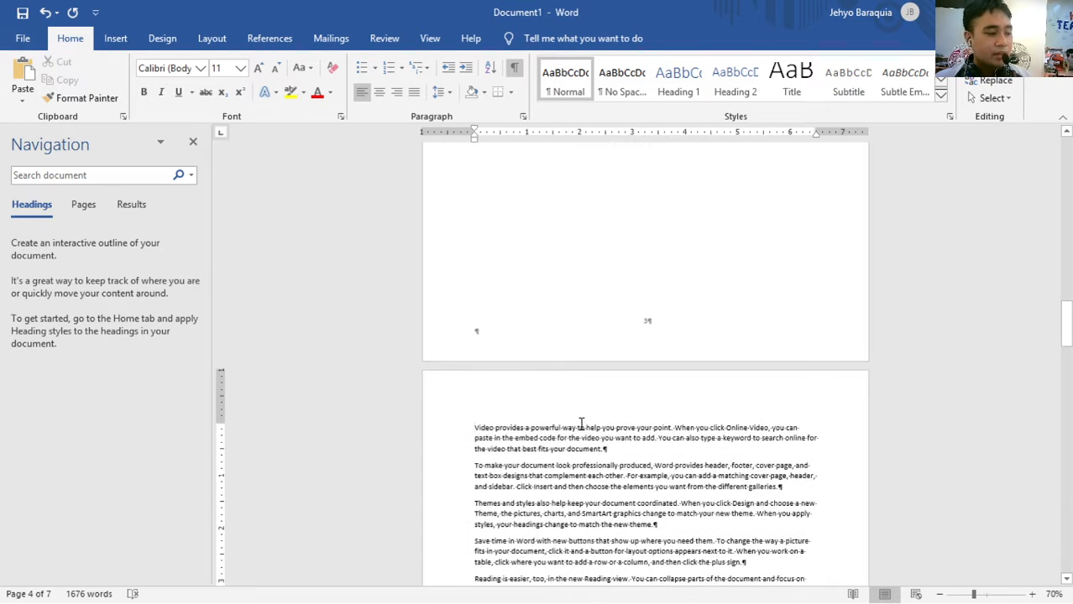
scroll(558, 345, "up", 3)
scroll(669, 238, "up", 7)
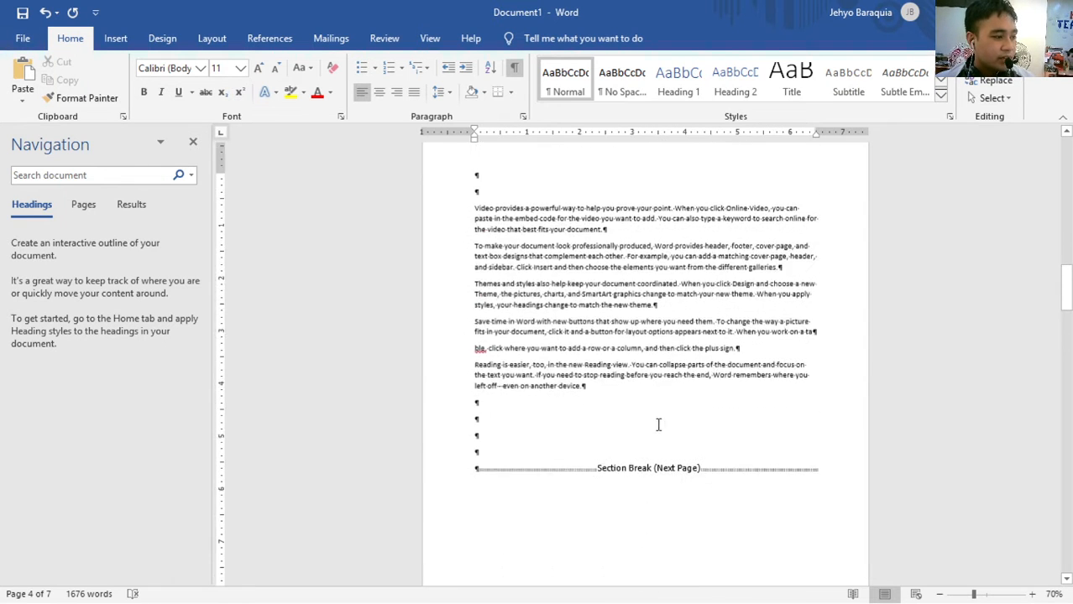
scroll(658, 424, "down", 4)
scroll(652, 356, "down", 2)
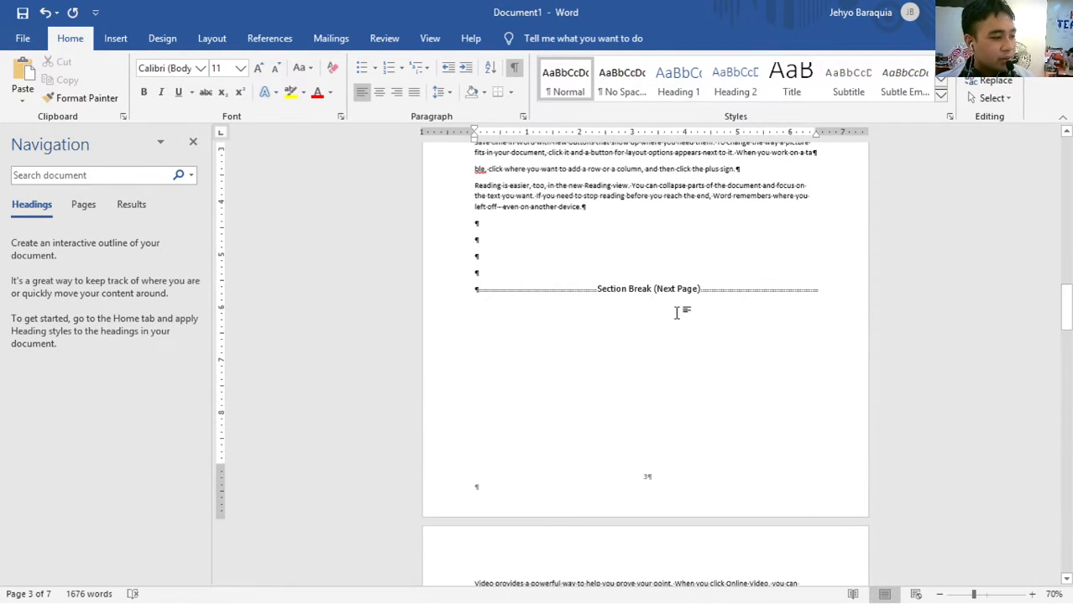
scroll(683, 473, "up", 20)
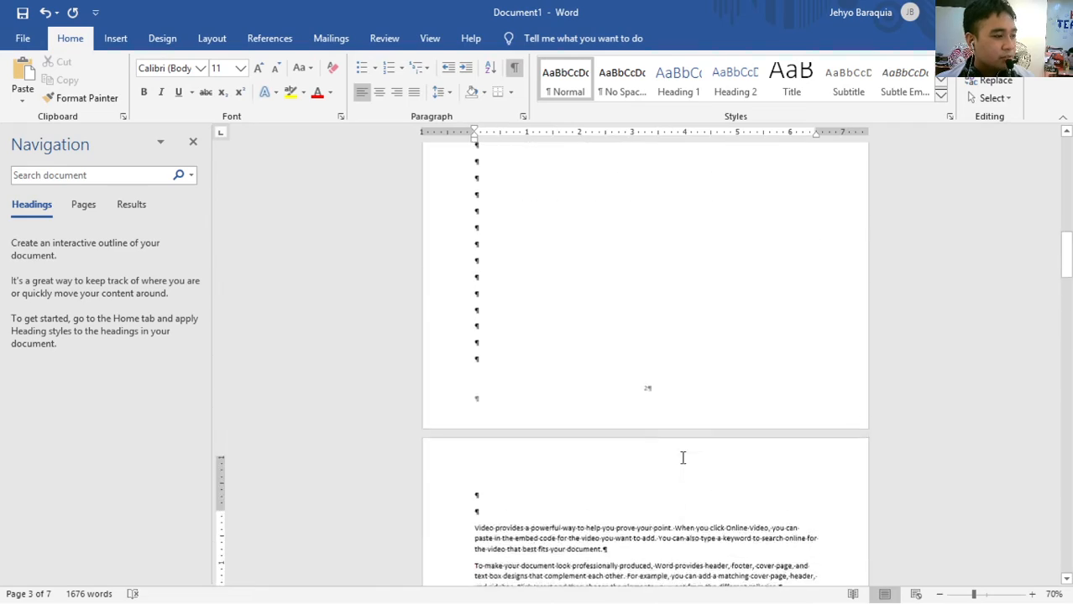
- Hide the white space between the pages and look through the first three pages
scroll(661, 282, "up", 4, "ctrl")
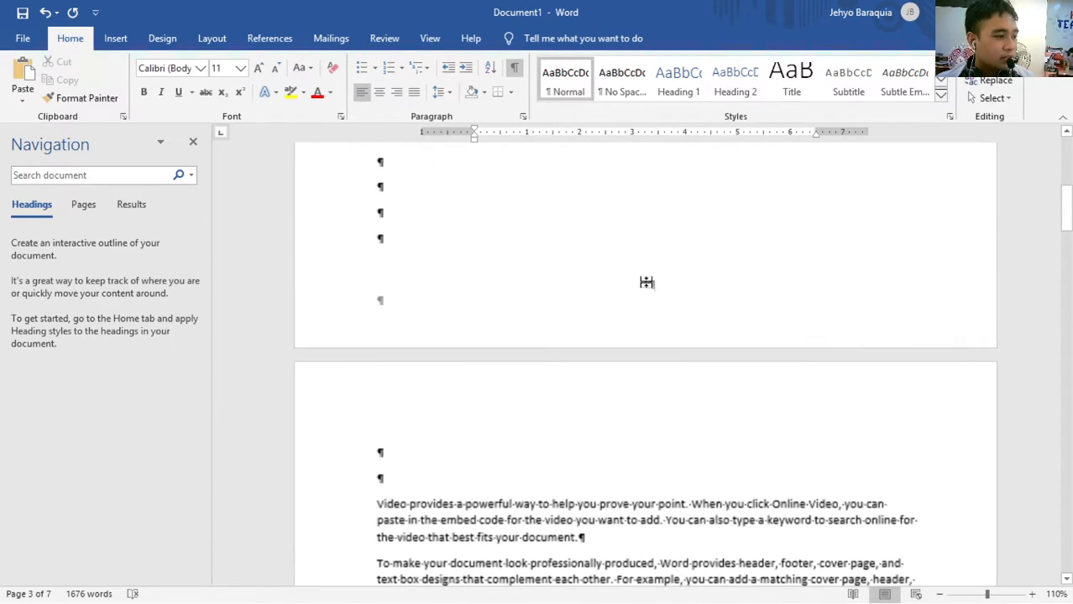
scroll(650, 282, "down", 10)
scroll(671, 279, "up", 10)
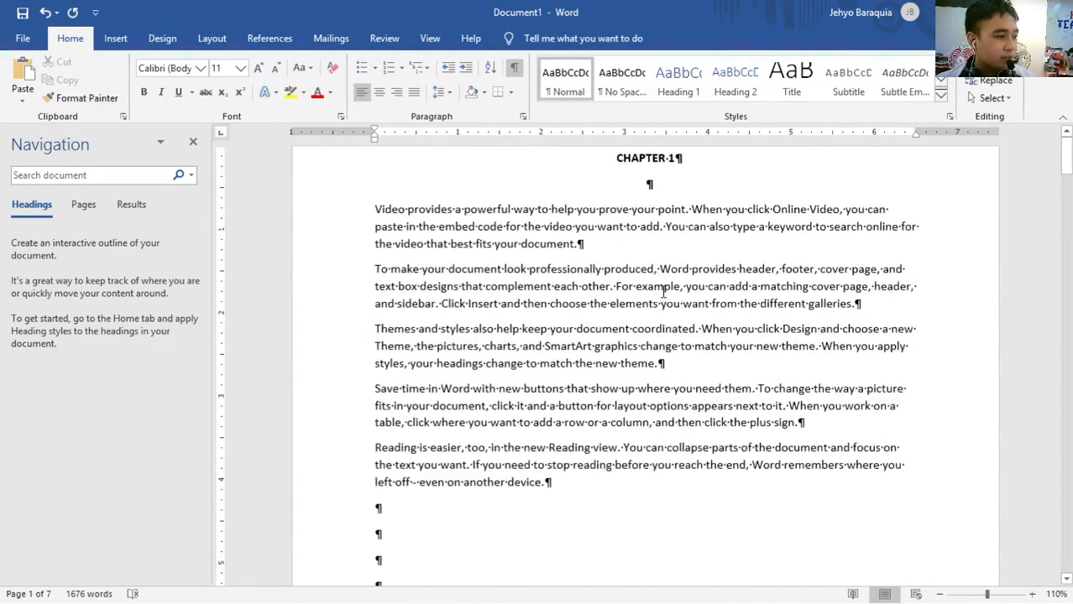
scroll(656, 319, "down", 2)
scroll(655, 319, "up", 2)
scroll(666, 357, "down", 15)
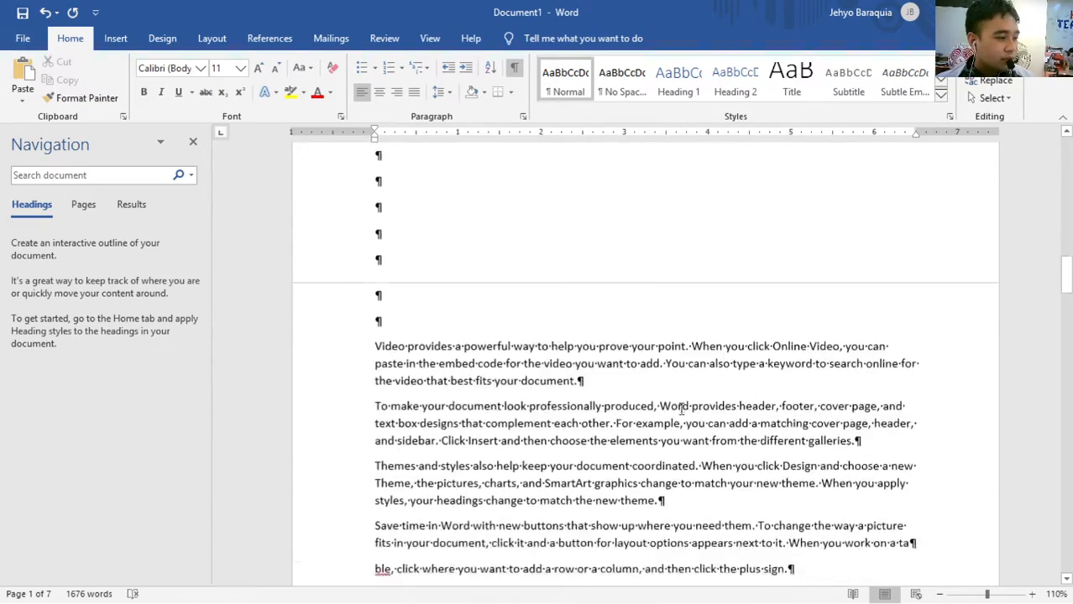
scroll(646, 347, "up", 1)
scroll(617, 277, "down", 7)
scroll(622, 283, "up", 7)
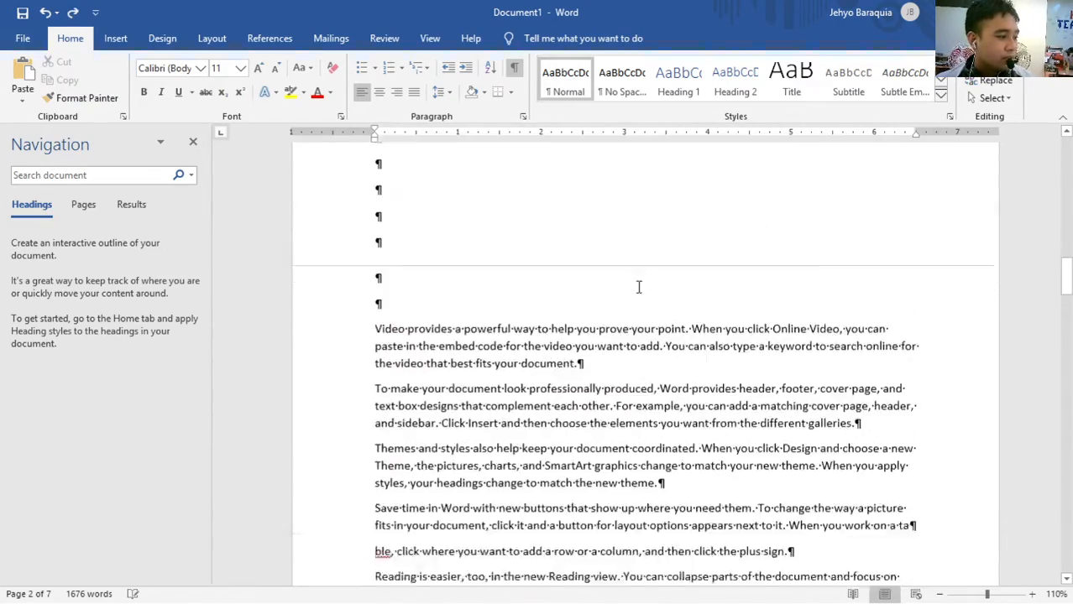
- Undo the latest blank-paragraph deletions around the section break between pages 3 and 4
scroll(633, 294, "down", 9)
scroll(638, 301, "down", 6)
scroll(649, 304, "down", 4)
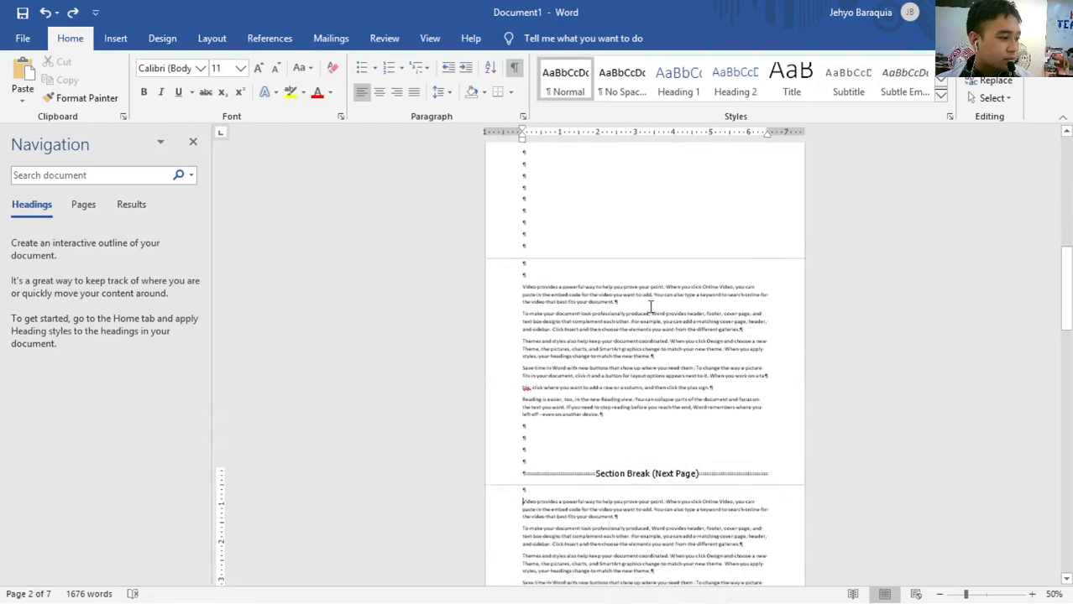
scroll(578, 268, "up", 2)
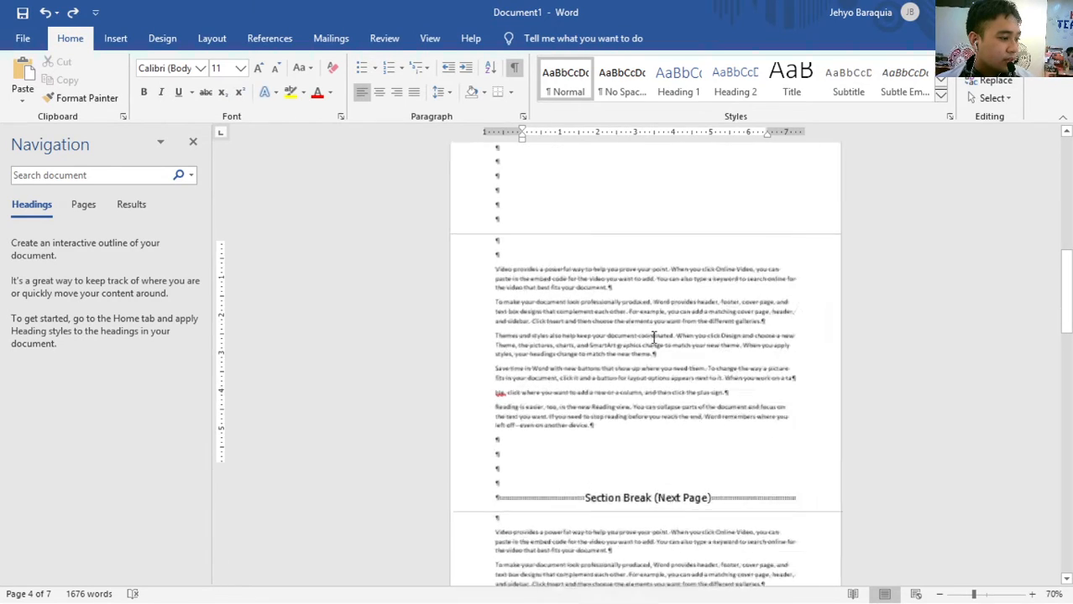
scroll(686, 337, "up", 15)
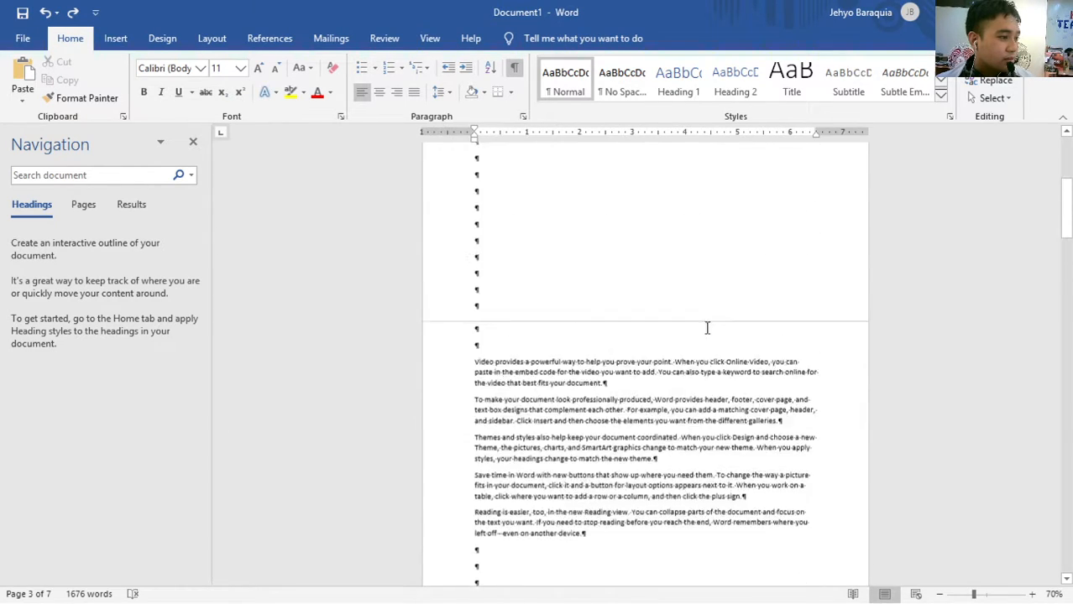
key("ctrl+z")
scroll(733, 327, "up", 3)
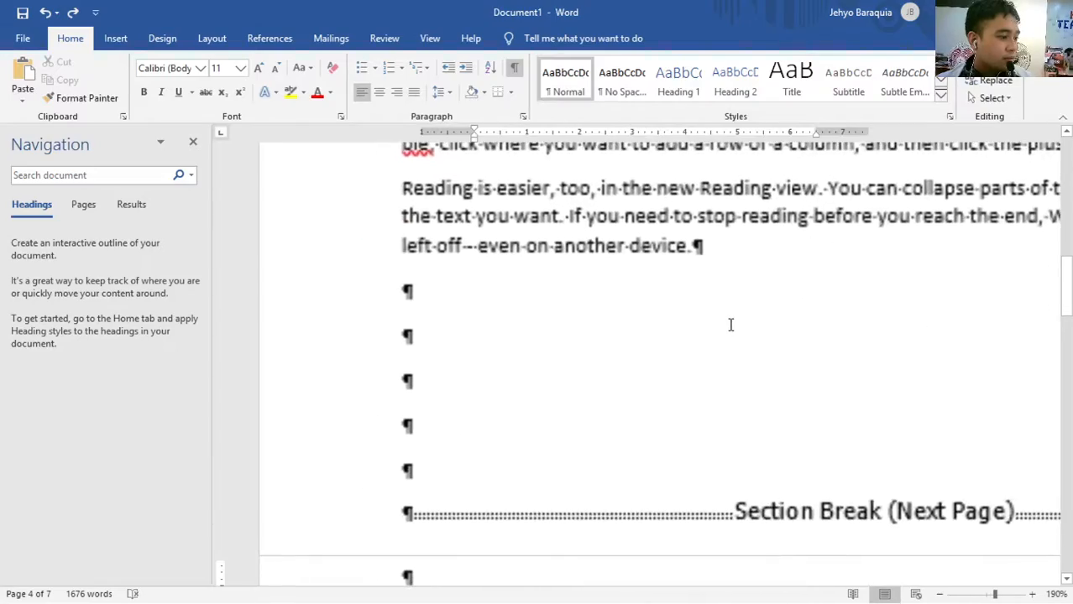
scroll(733, 327, "down", 2)
scroll(822, 333, "up", 14)
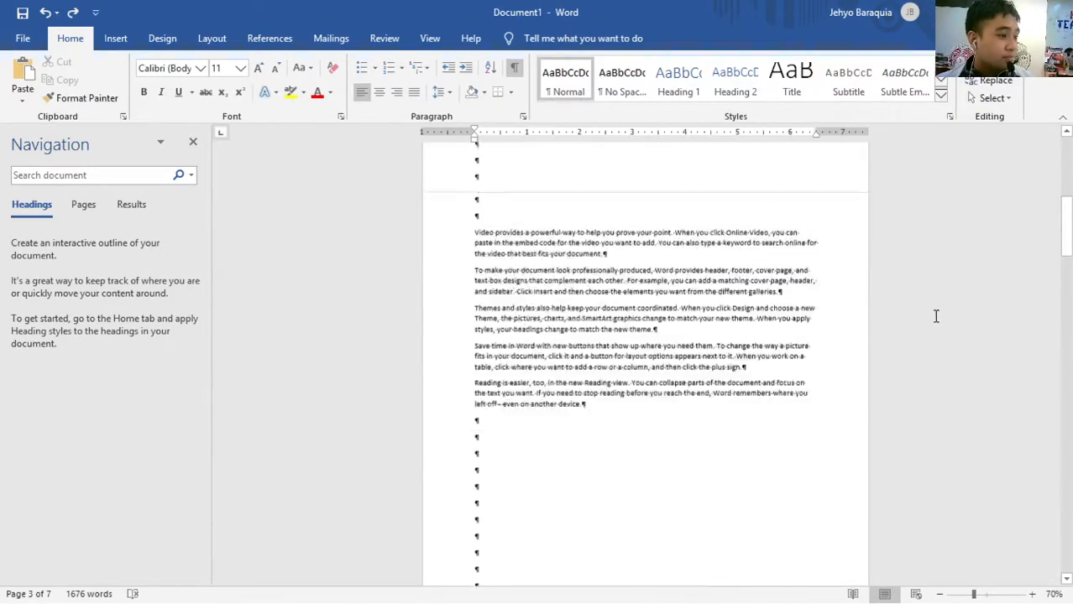
- Inspect the page boundaries, the section break and the blank paragraphs at the start of page 4
scroll(701, 287, "down", 5)
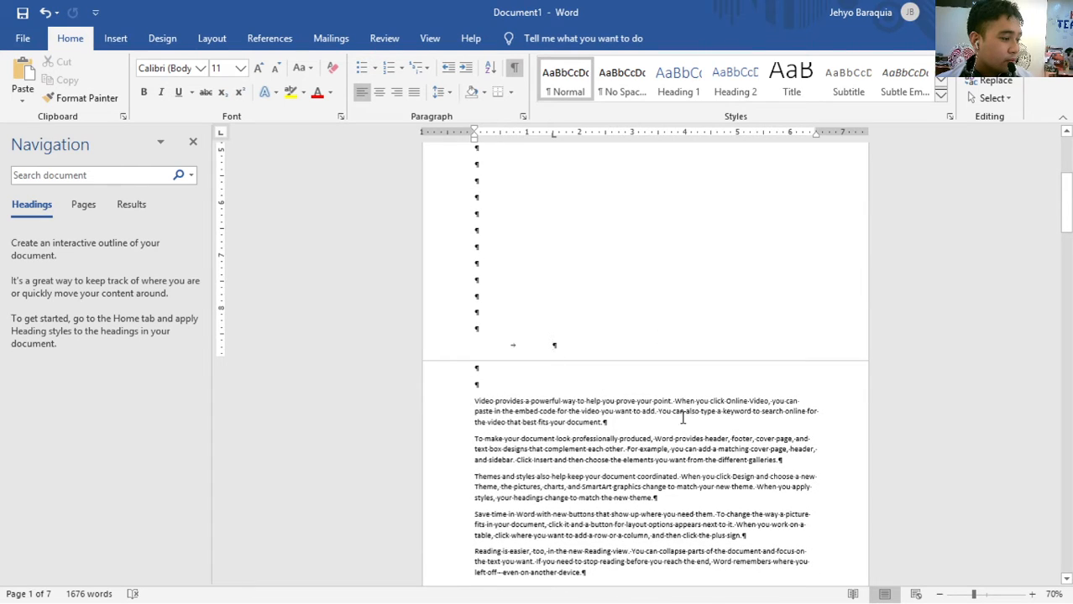
scroll(763, 372, "down", 6)
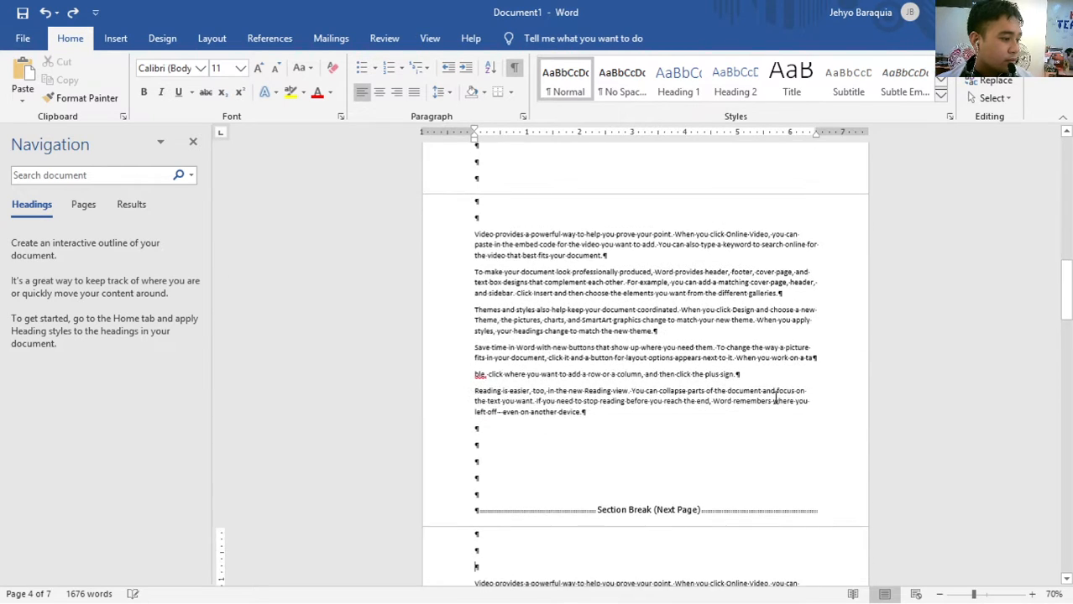
scroll(766, 406, "down", 8)
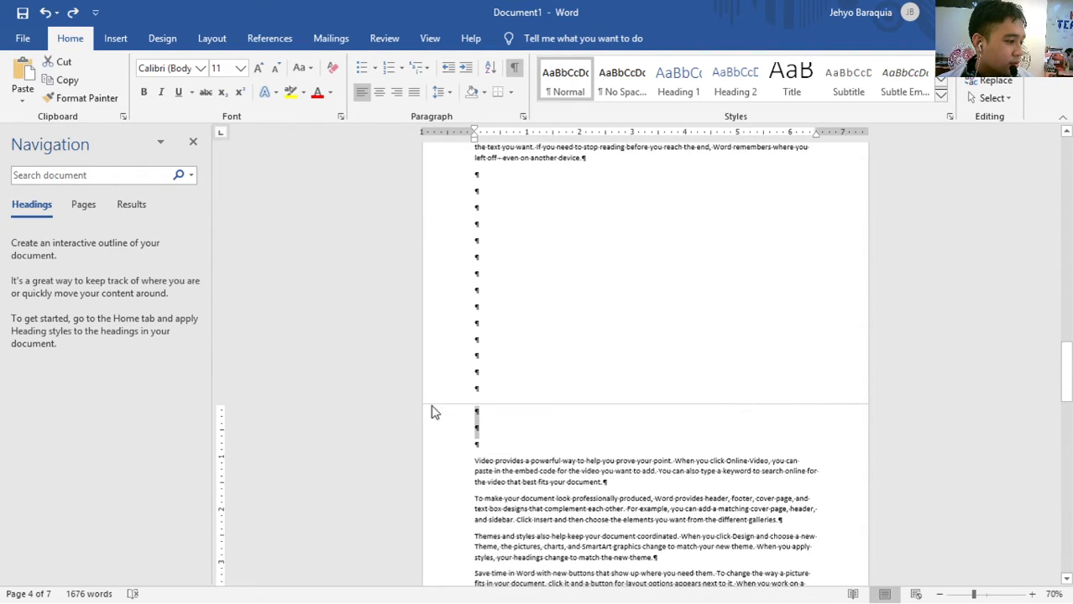
left_click_drag(433, 410, 426, 342)
scroll(727, 379, "up", 3)
scroll(726, 379, "up", 3)
scroll(571, 306, "up", 5, "ctrl")
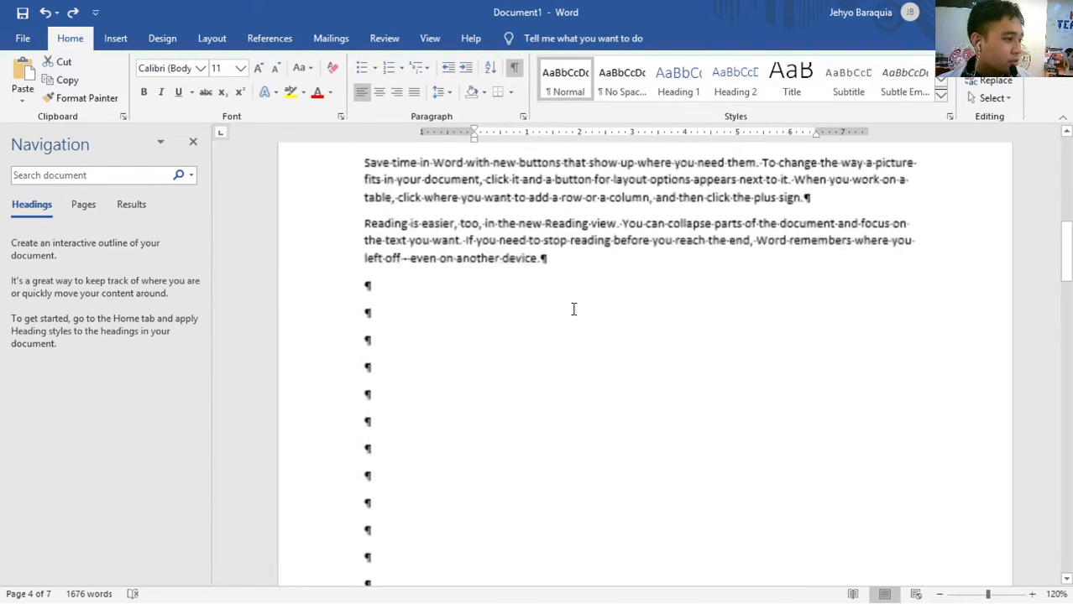
scroll(546, 342, "up", 3)
scroll(562, 318, "down", 12)
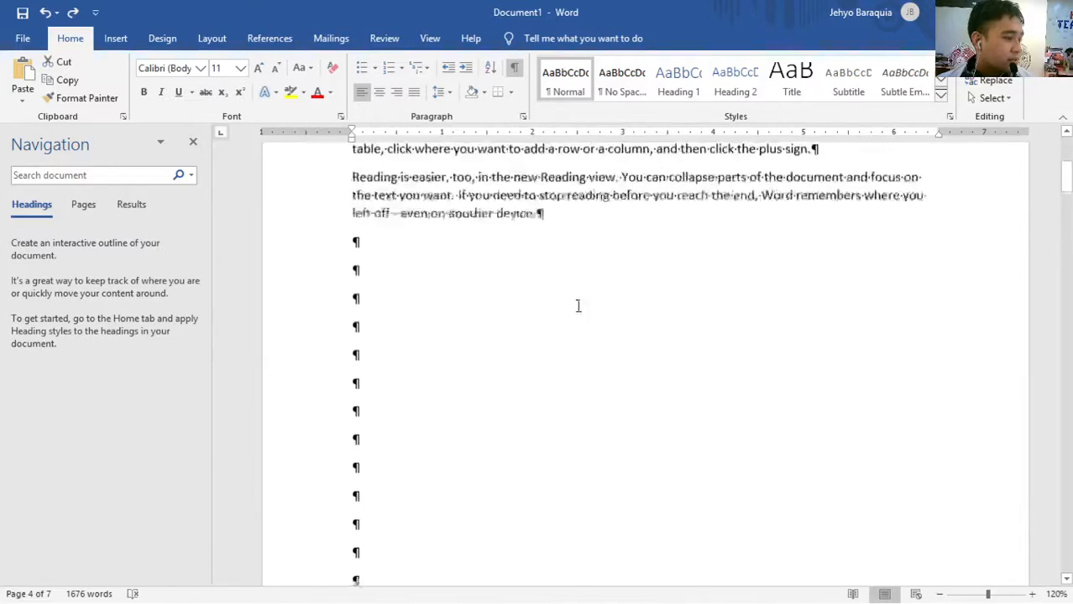
- Check the blank paragraphs at the boundary of pages 1 and 2 and hide the paragraph marks
left_click(395, 223)
scroll(368, 220, "up", 3)
double_click(358, 351)
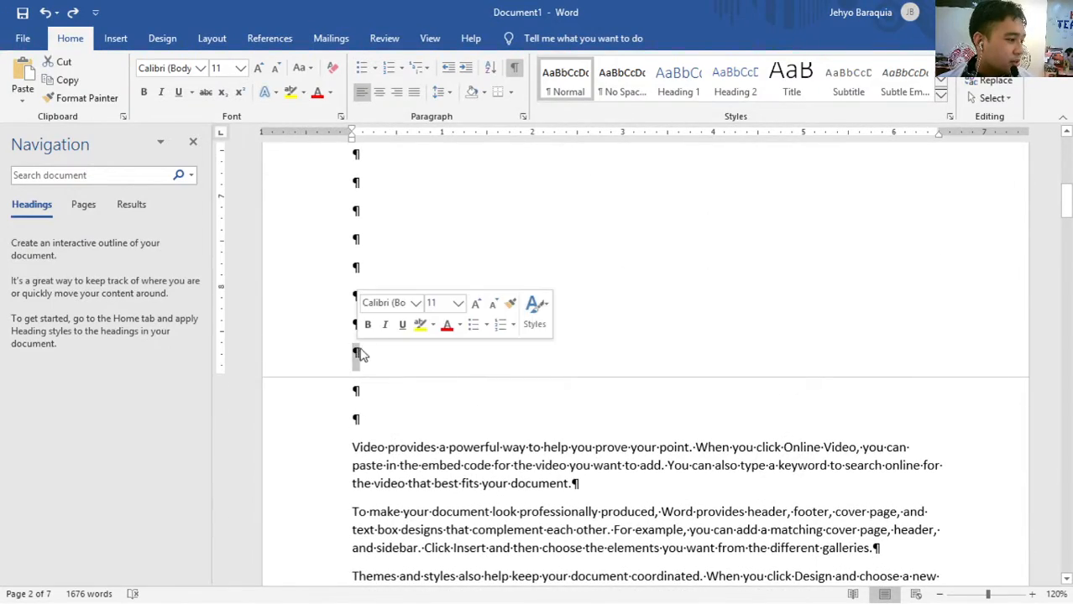
left_click(289, 381)
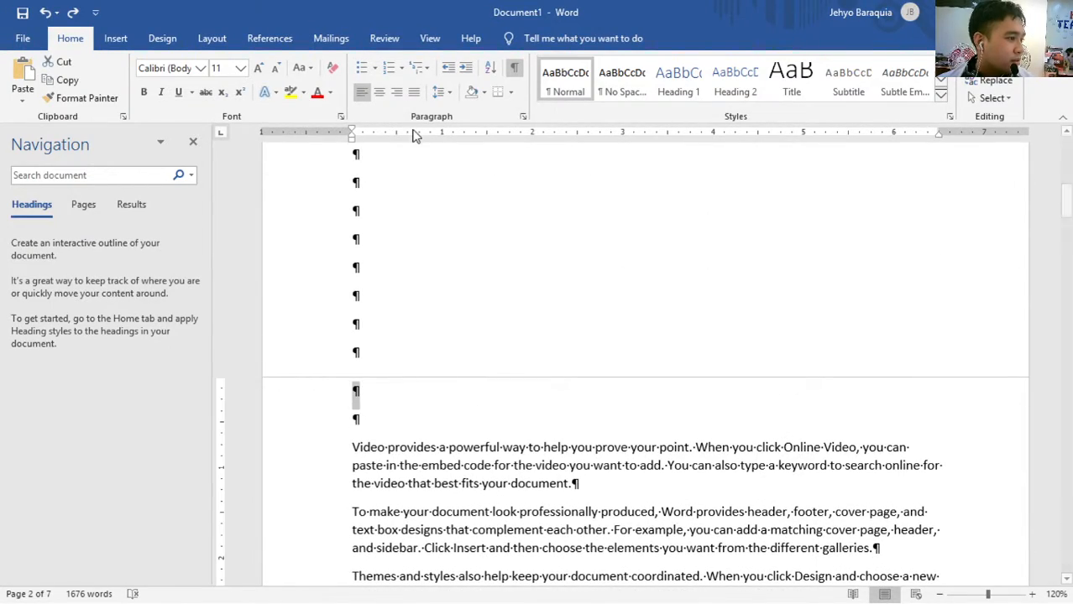
left_click(514, 67)
- Look through the pages without paragraph marks, starting from the blank area at the end of page 1
scroll(510, 345, "down", 2)
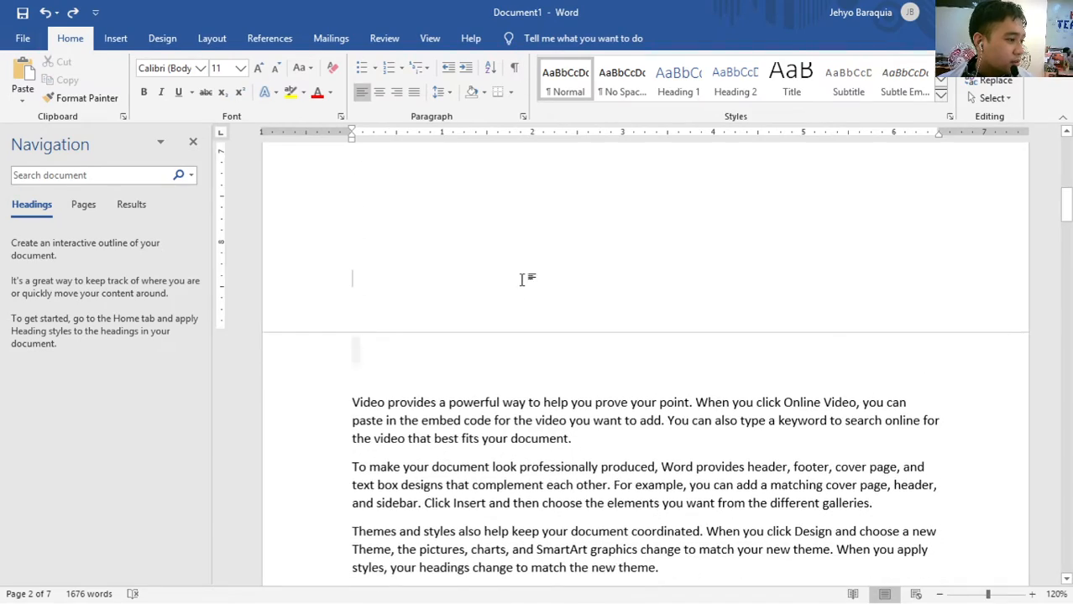
double_click(521, 267)
scroll(635, 342, "down", 5)
scroll(630, 340, "up", 4)
scroll(647, 353, "down", 2)
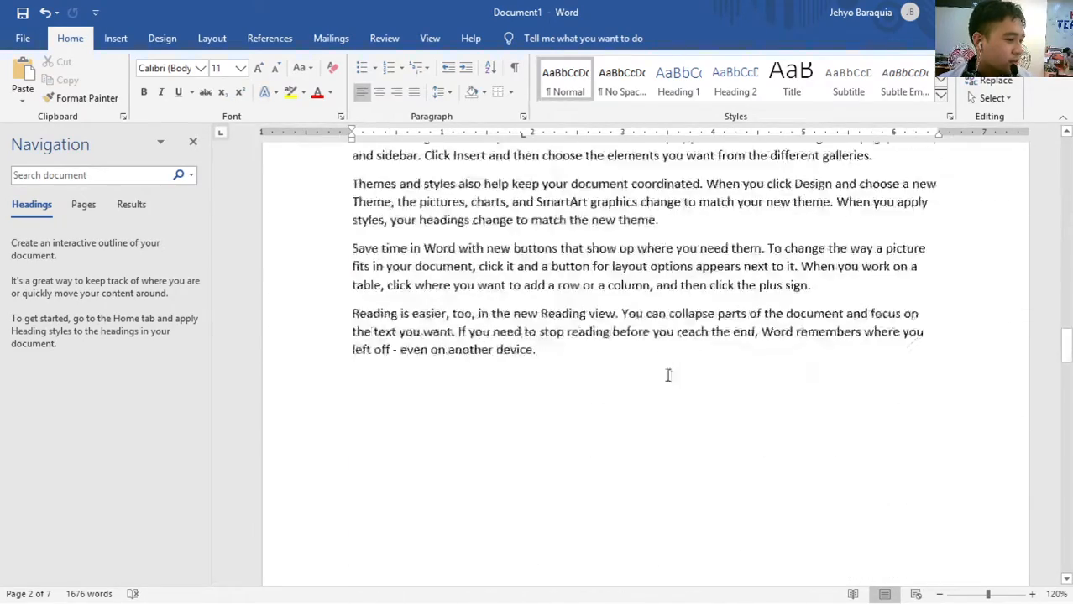
scroll(669, 377, "up", 5)
scroll(692, 397, "down", 6)
scroll(752, 424, "up", 5)
scroll(745, 421, "down", 7)
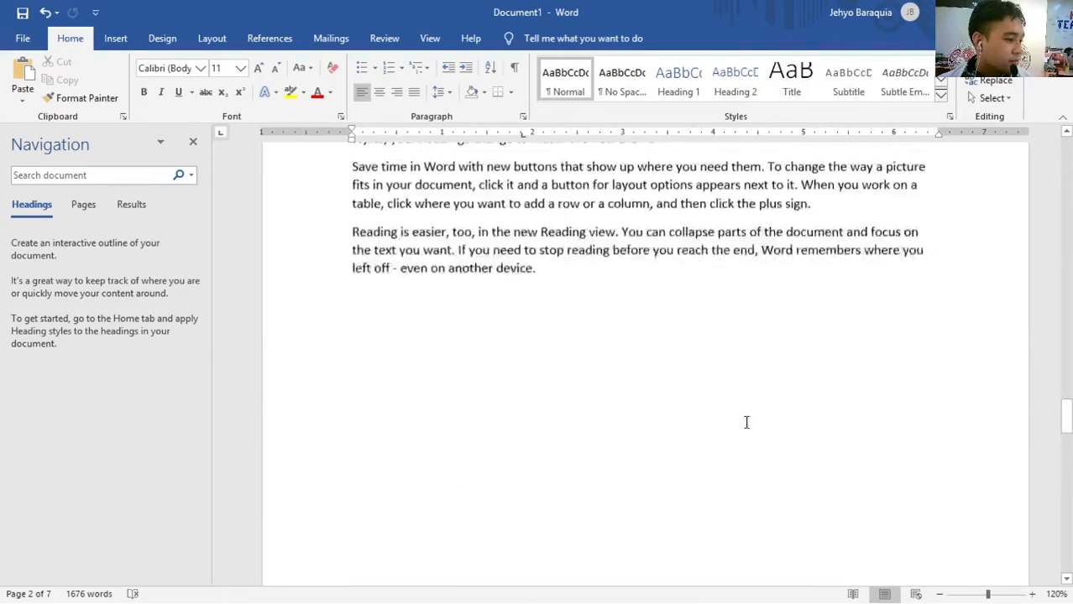
scroll(701, 386, "up", 5)
scroll(684, 365, "down", 3)
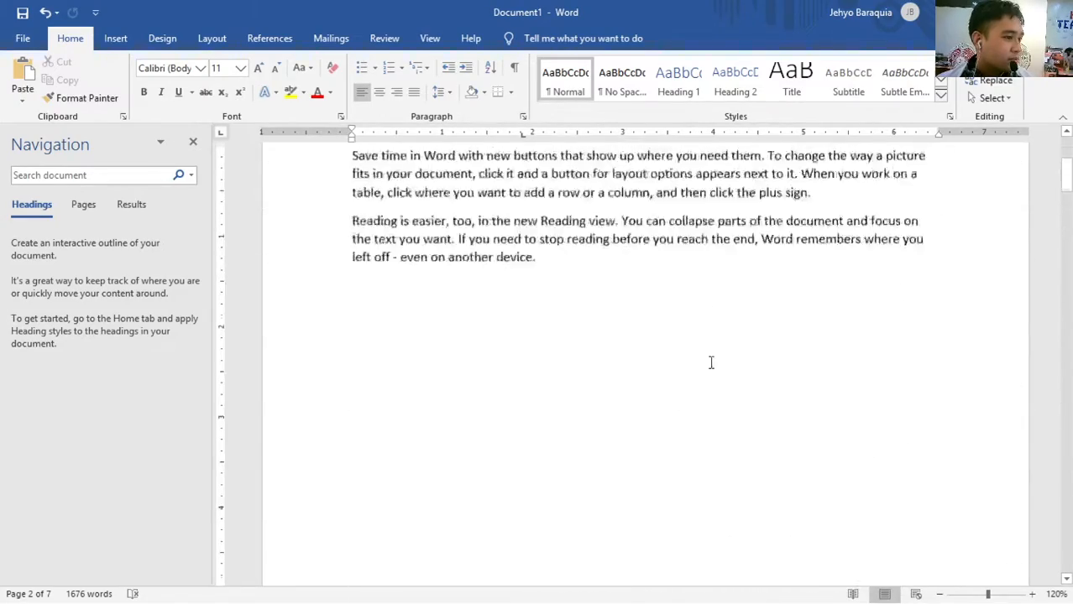
- Review the CHAPTER 1 heading and the blank area between pages 1 and 2
scroll(671, 344, "up", 4)
scroll(670, 344, "down", 5)
scroll(653, 351, "up", 5)
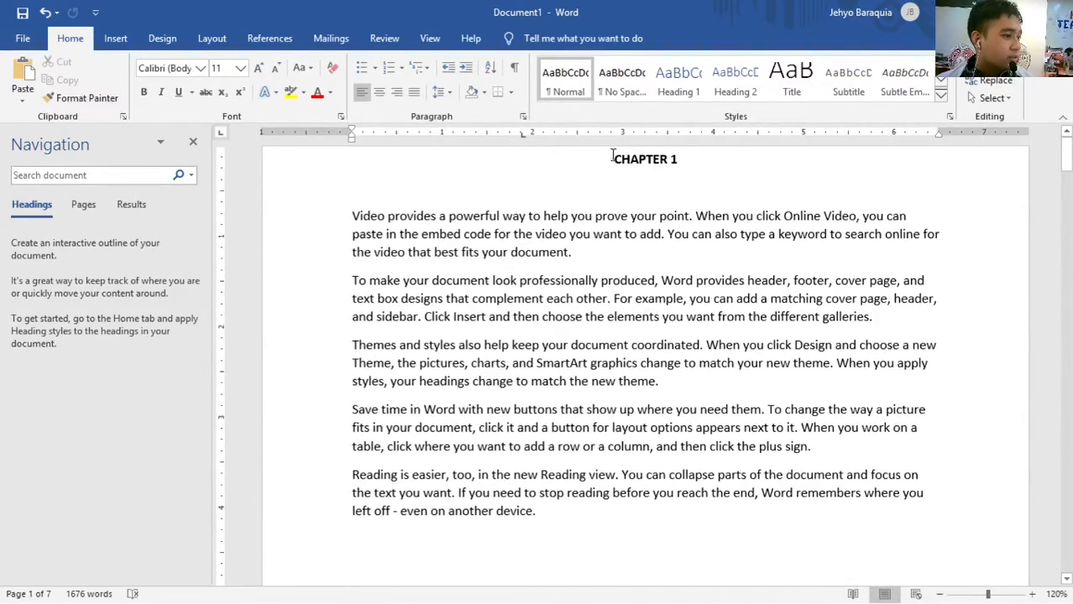
type("1")
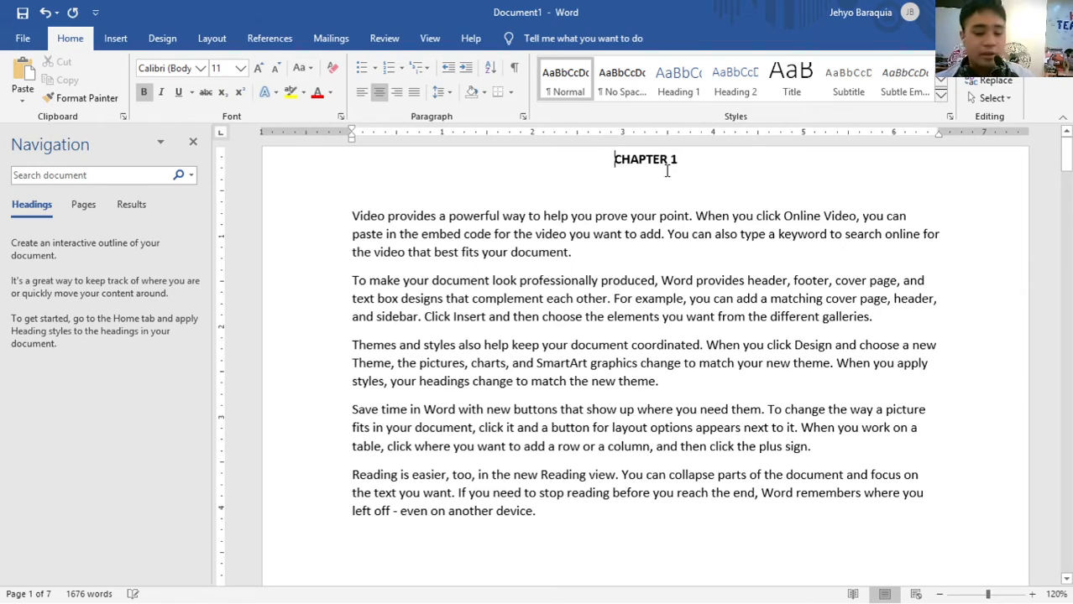
key("Return")
scroll(655, 323, "down", 3)
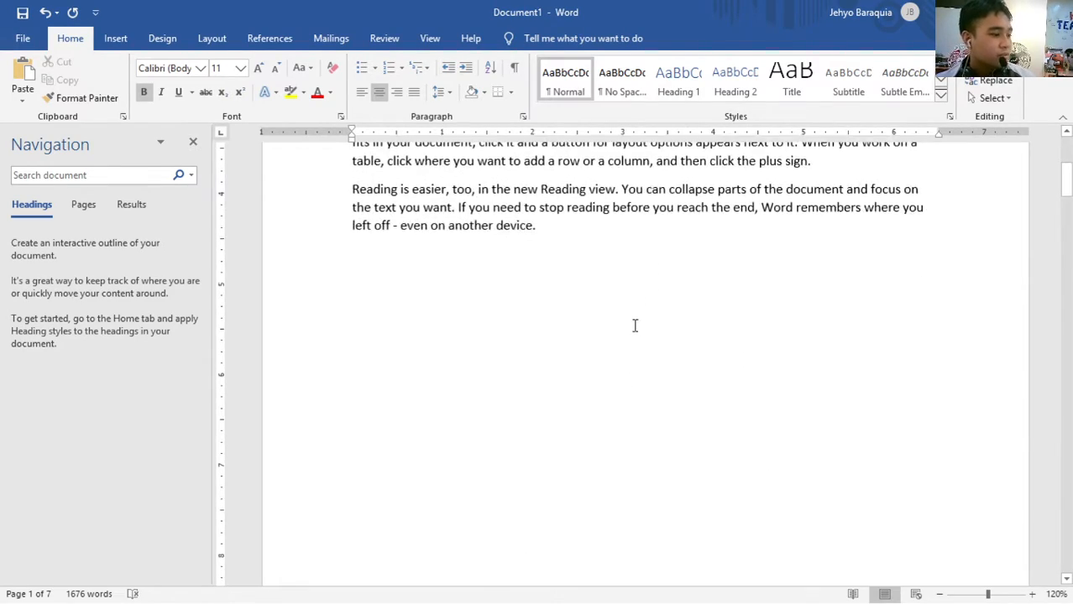
scroll(634, 323, "down", 4)
scroll(607, 358, "up", 3)
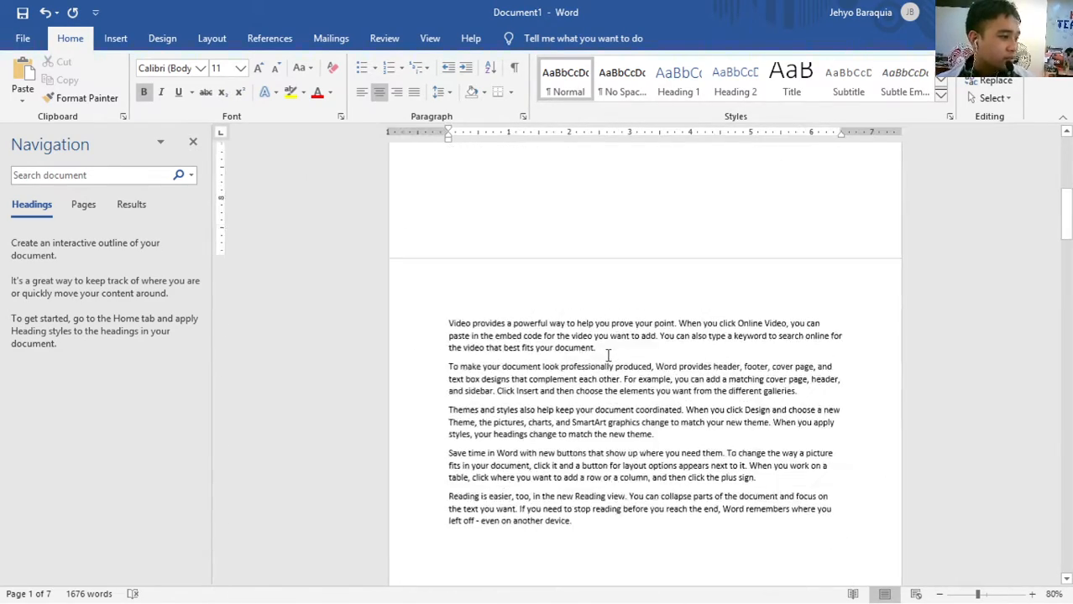
left_click(115, 38)
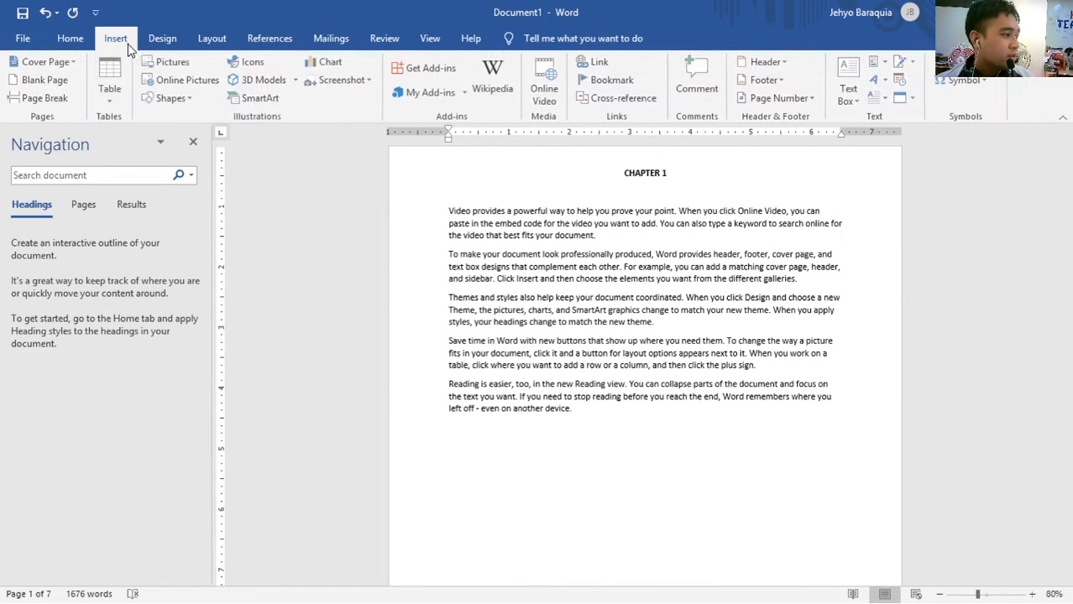
left_click(166, 49)
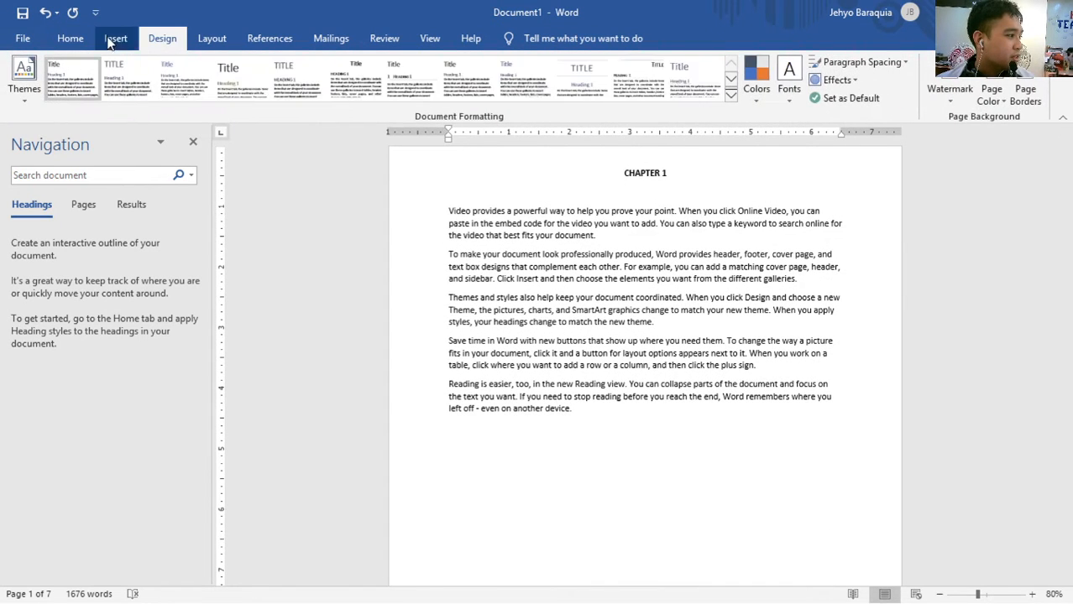
left_click(114, 39)
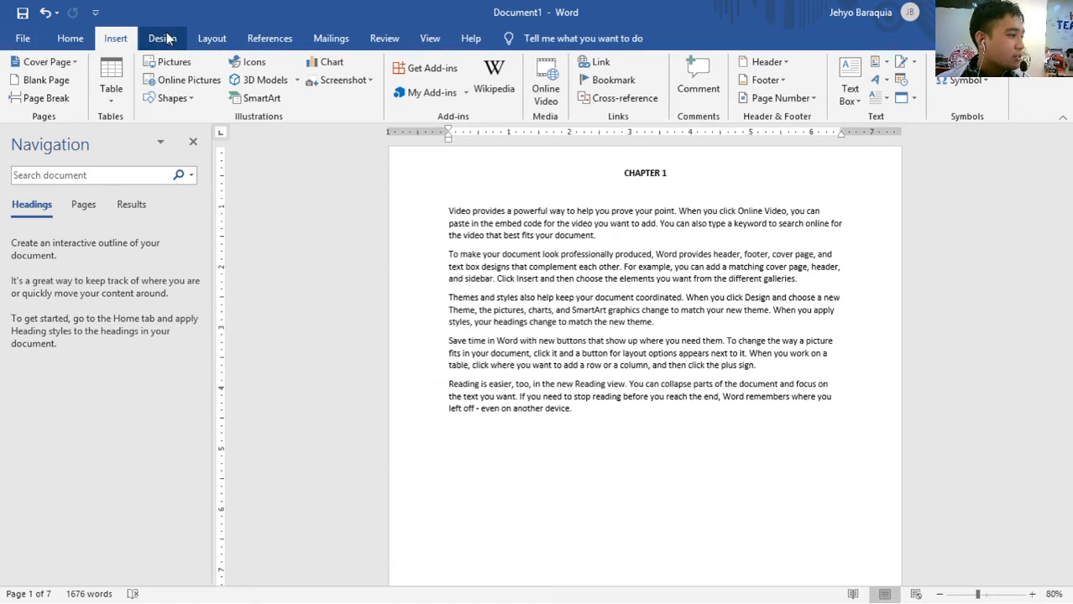
left_click(167, 39)
left_click(69, 39)
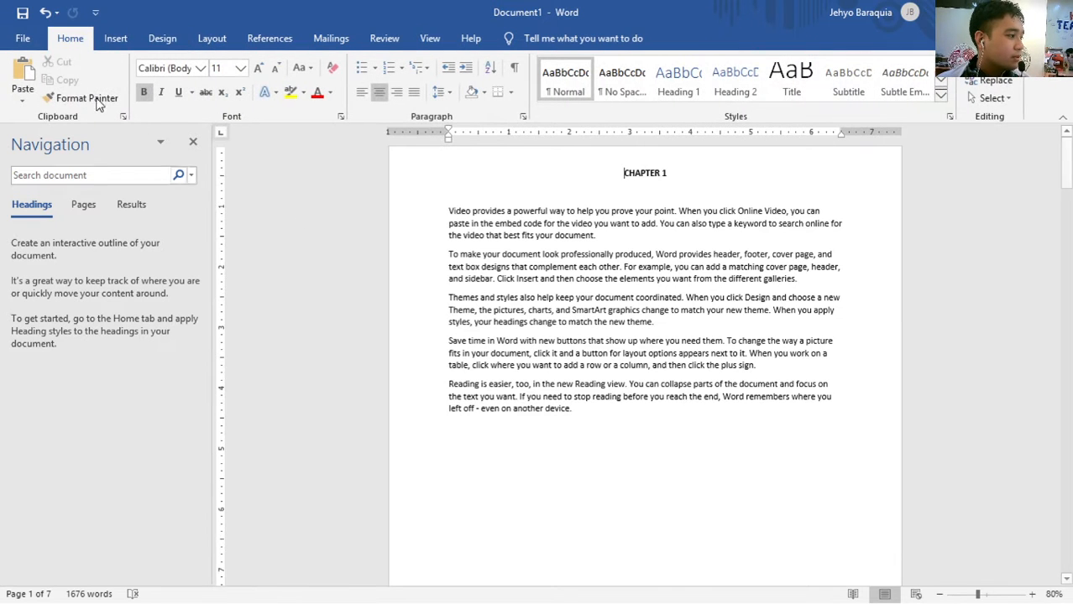
left_click(113, 39)
left_click(159, 38)
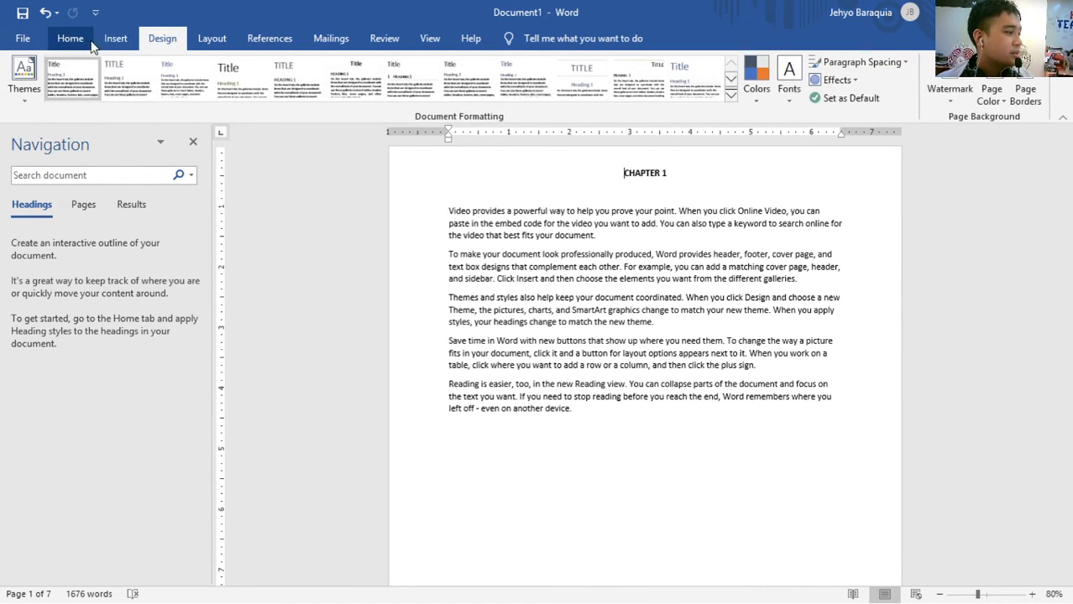
- Insert the built-in Blank footer into the document
left_click(109, 39)
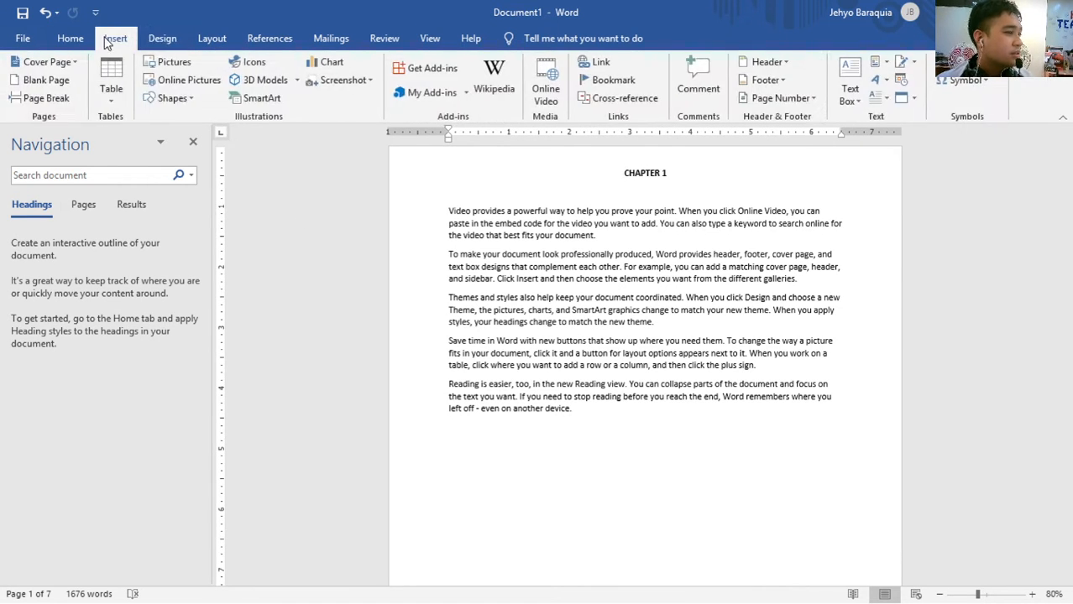
left_click(768, 62)
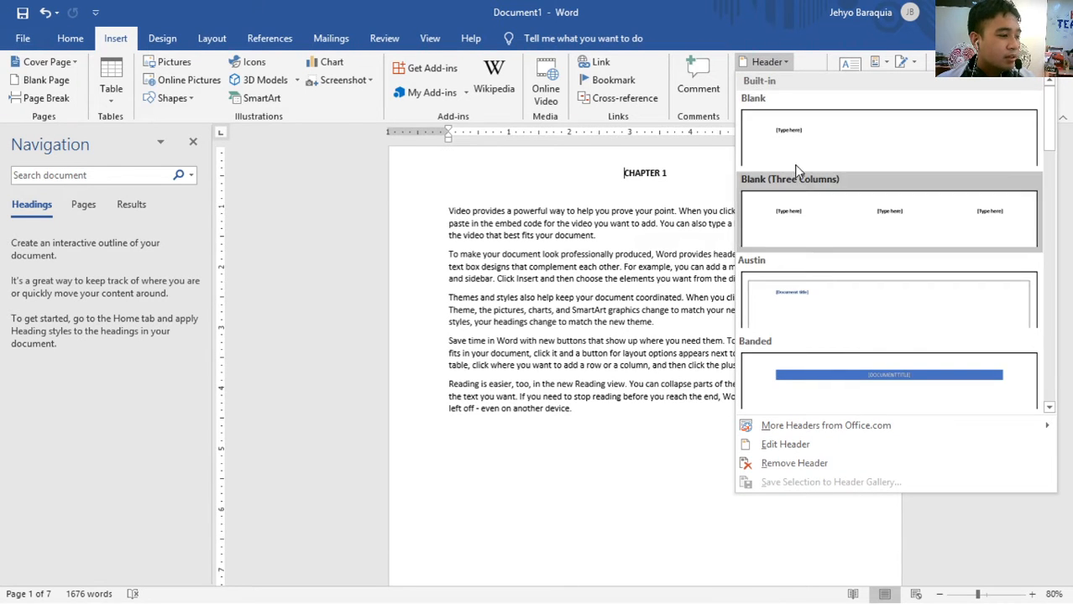
left_click(760, 62)
left_click(756, 80)
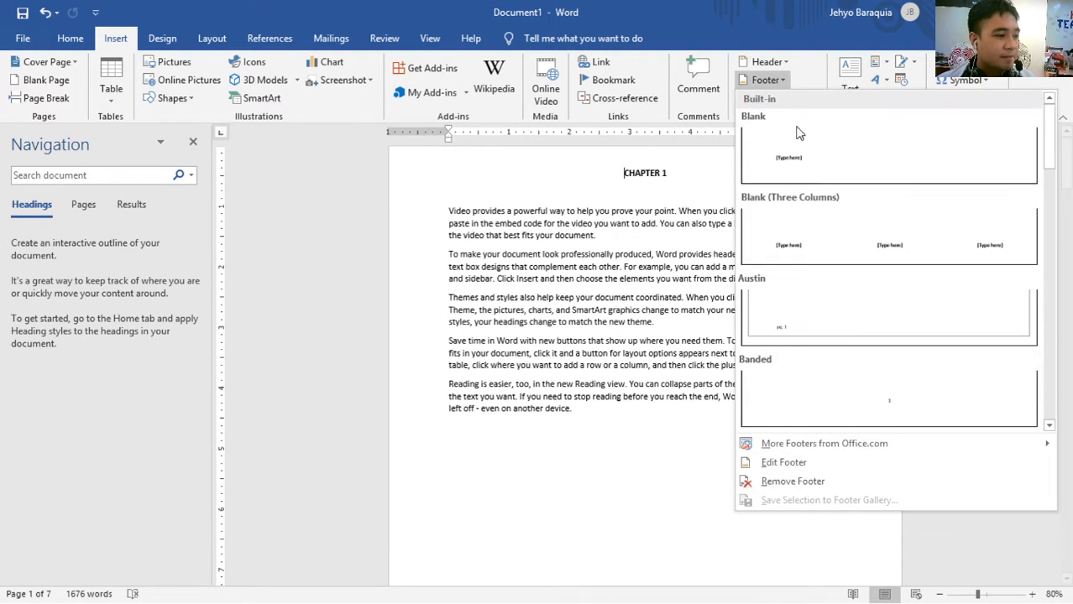
left_click(852, 155)
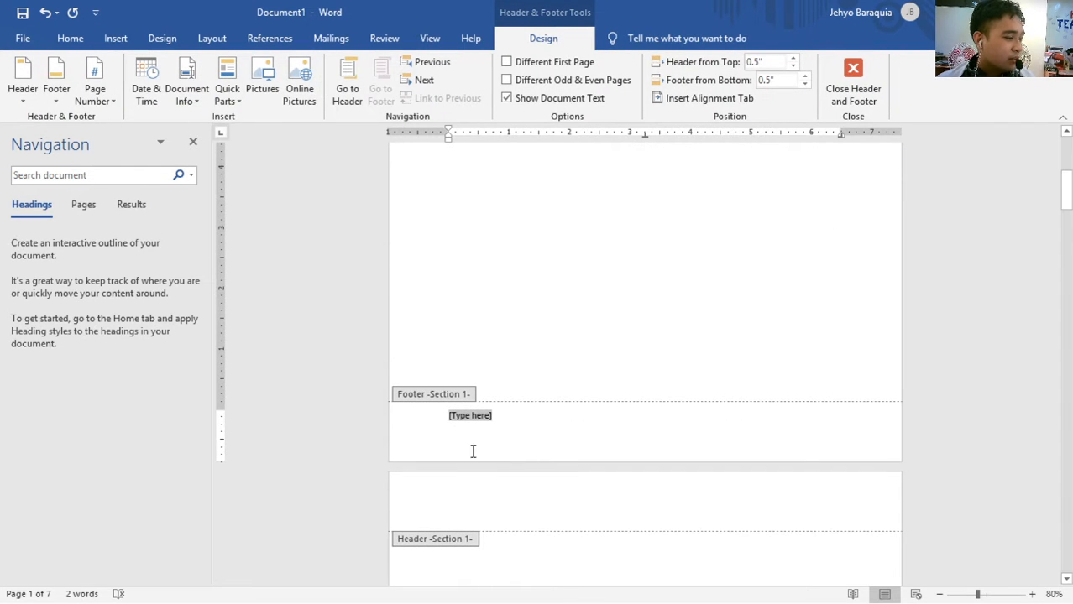
- Confirm the 1, 2, 3, ... page number format continuing from the previous section, and check the section 1 footers
left_click(97, 100)
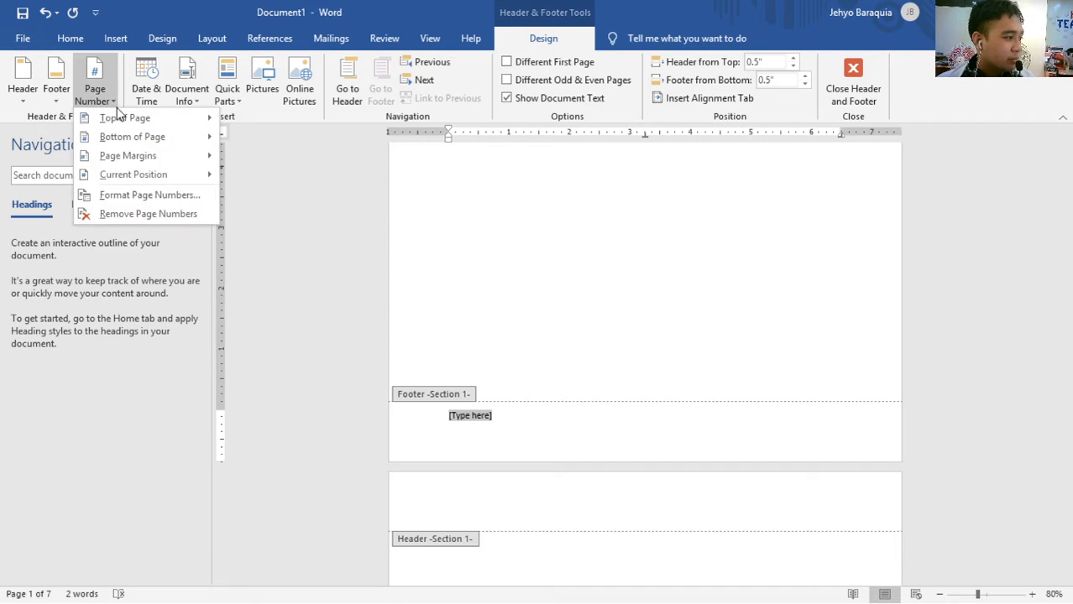
left_click(146, 201)
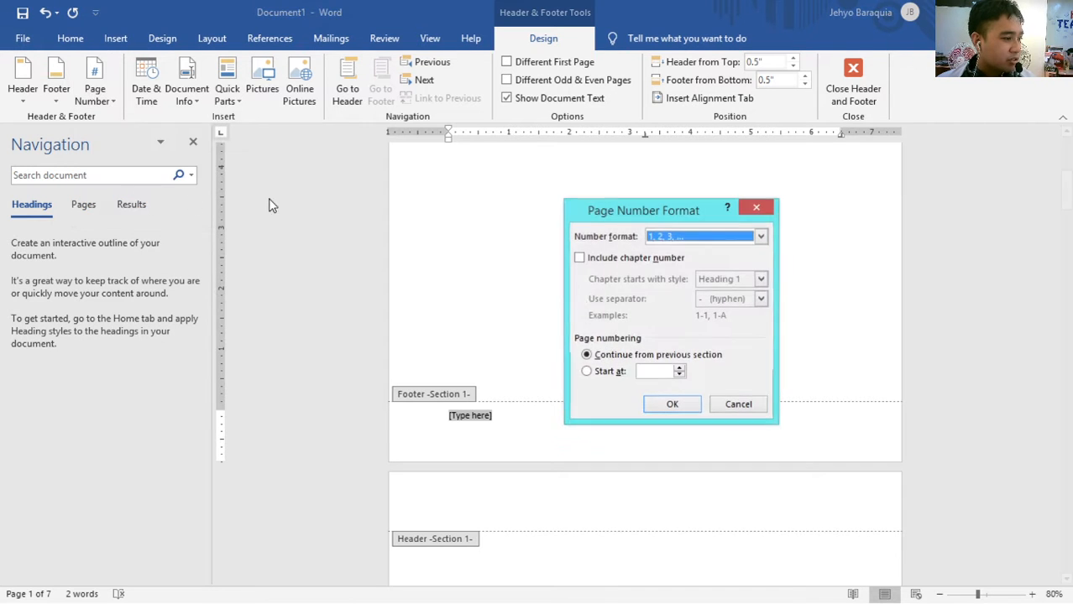
left_click(669, 405)
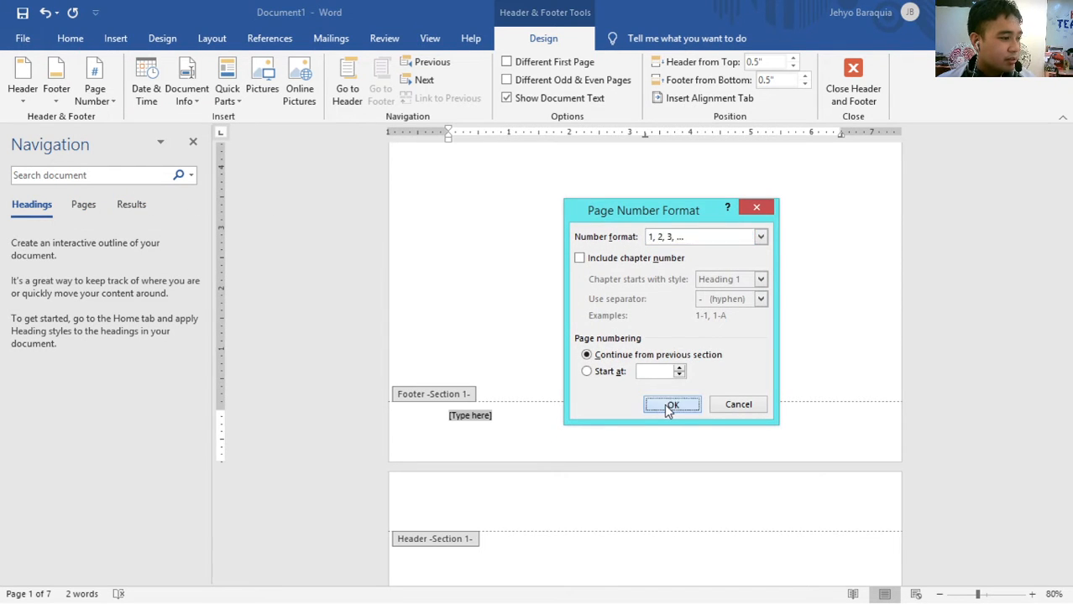
scroll(730, 490, "down", 3)
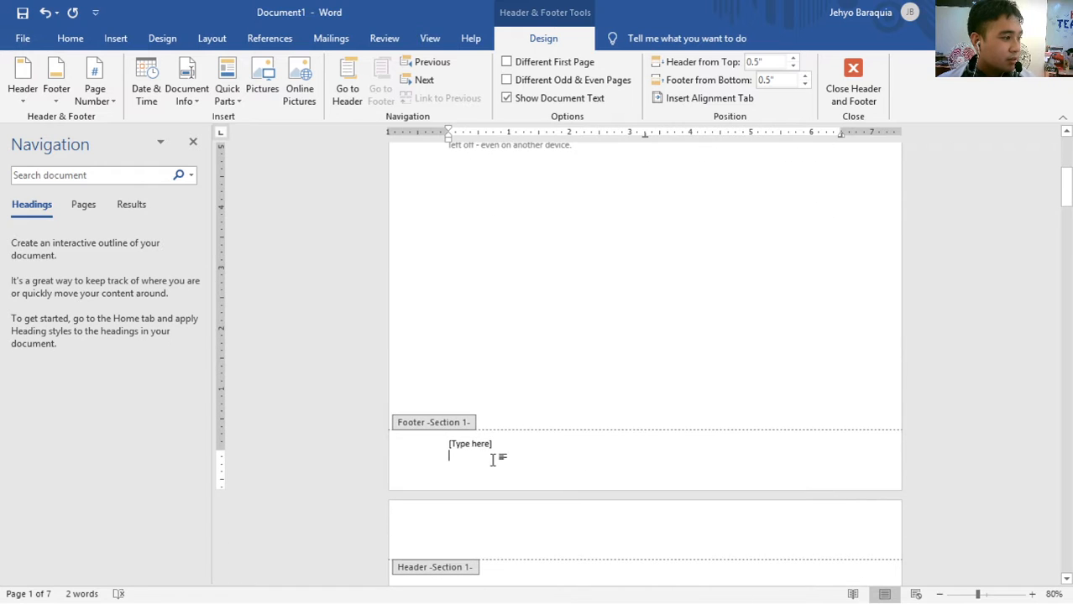
scroll(569, 450, "down", 15)
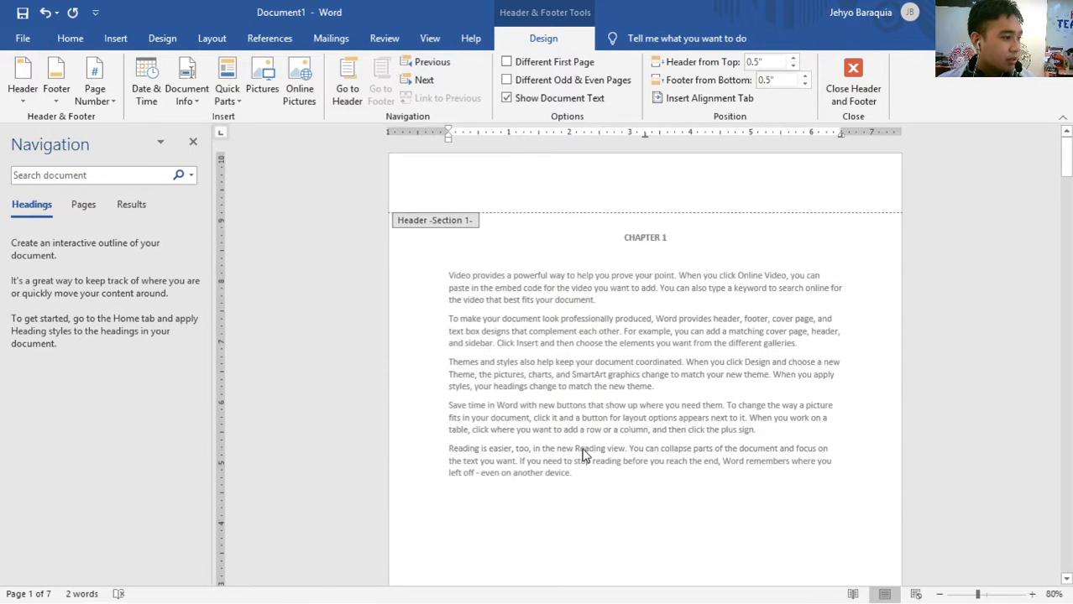
scroll(579, 460, "up", 3)
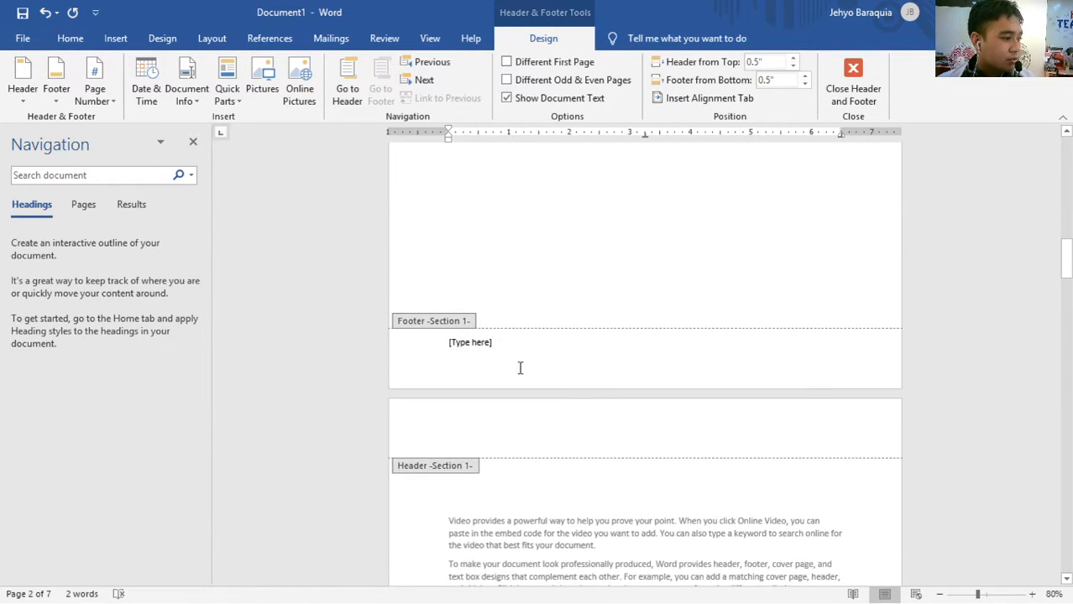
- Insert centred page numbers at the bottom of the page using the Plain Number 2 style
left_click(105, 100)
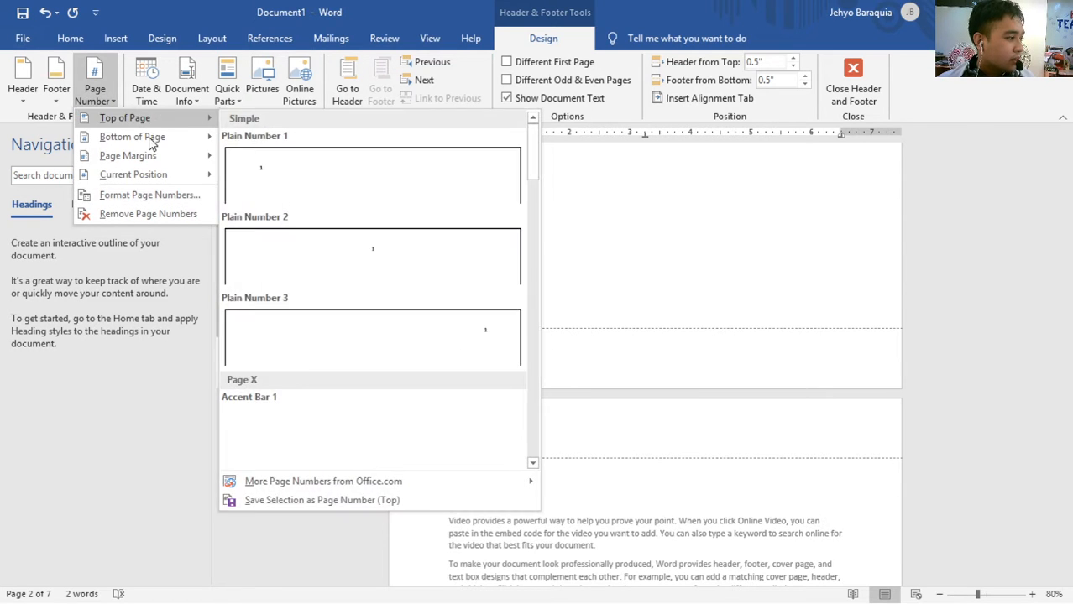
mouse_move(131, 142)
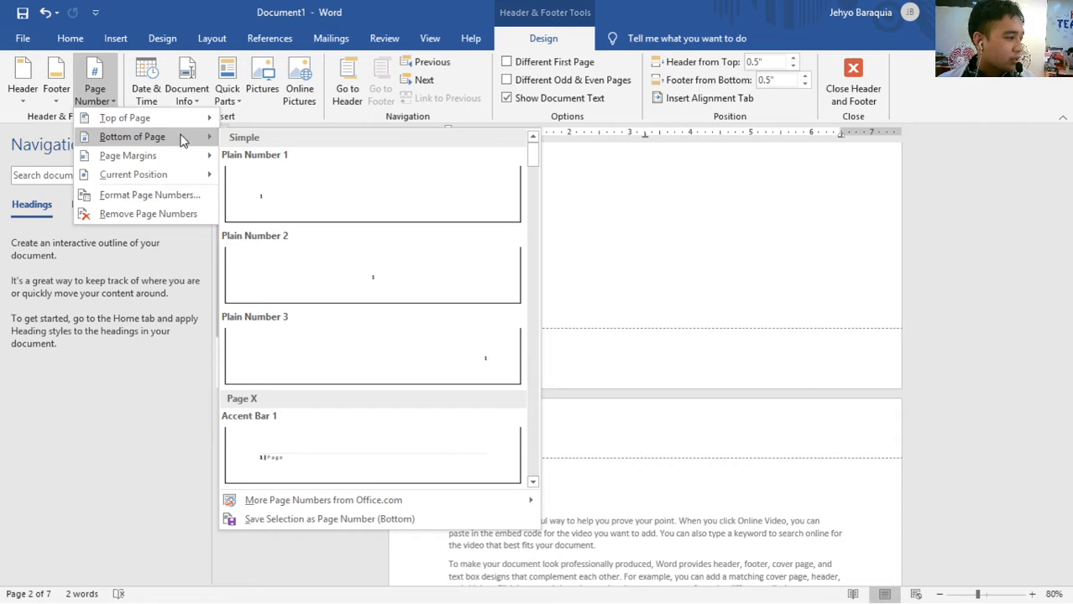
left_click(367, 275)
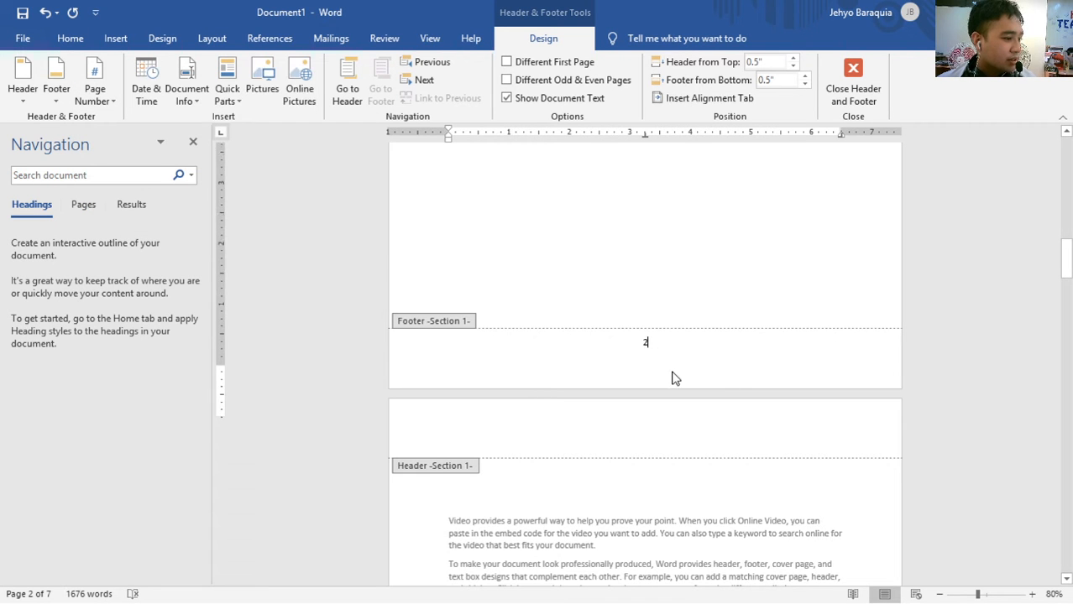
- Check the page numbers in the footers of pages 1 to 3 and leave footer editing on page 3
scroll(671, 378, "up", 18)
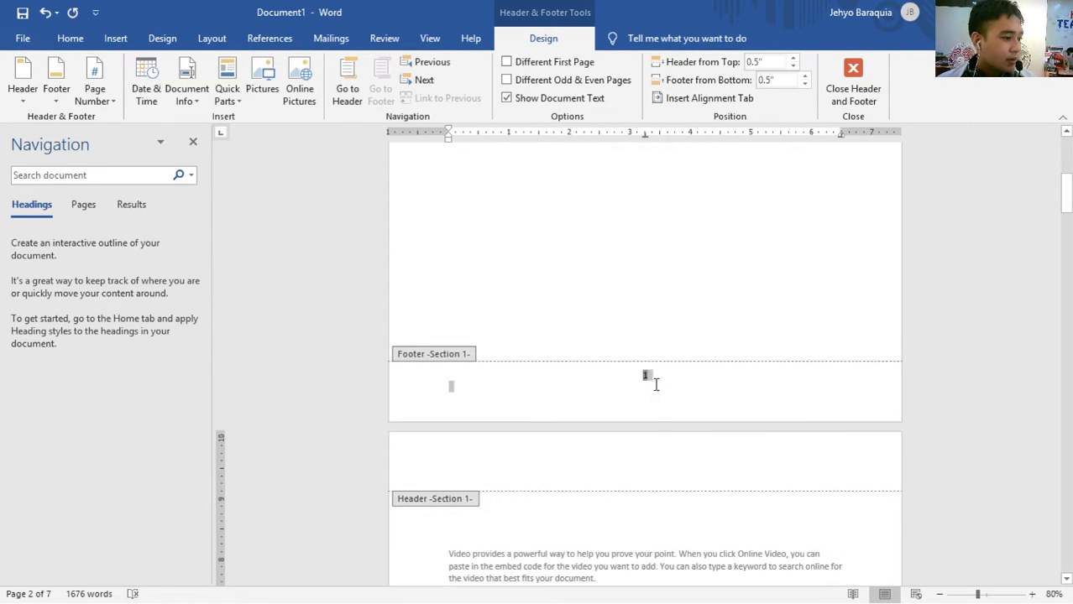
scroll(656, 384, "down", 20)
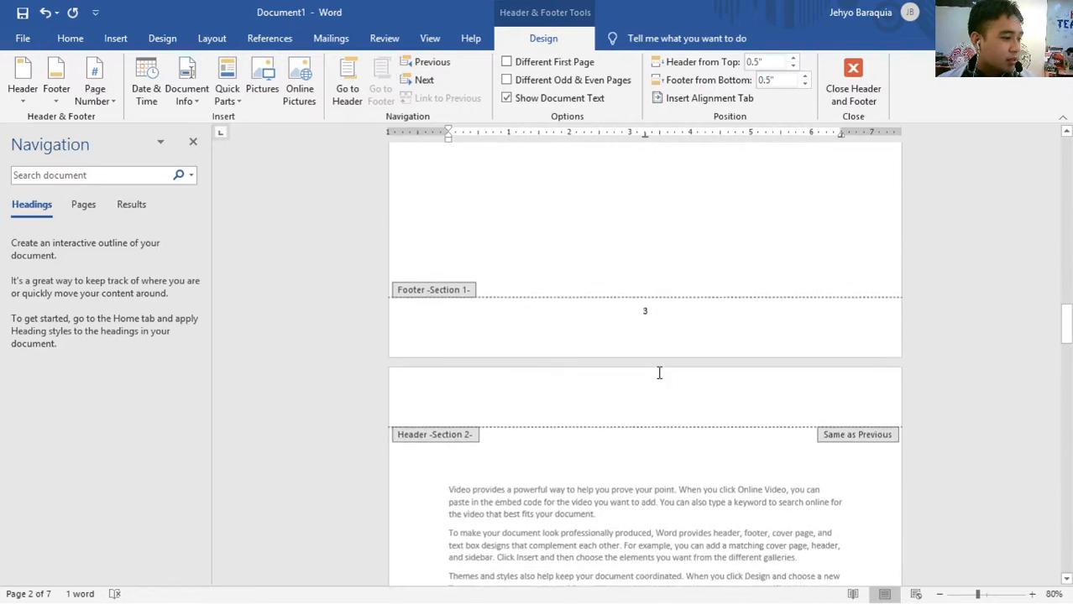
scroll(659, 369, "up", 3)
double_click(652, 336)
scroll(604, 370, "up", 8)
scroll(520, 403, "down", 3)
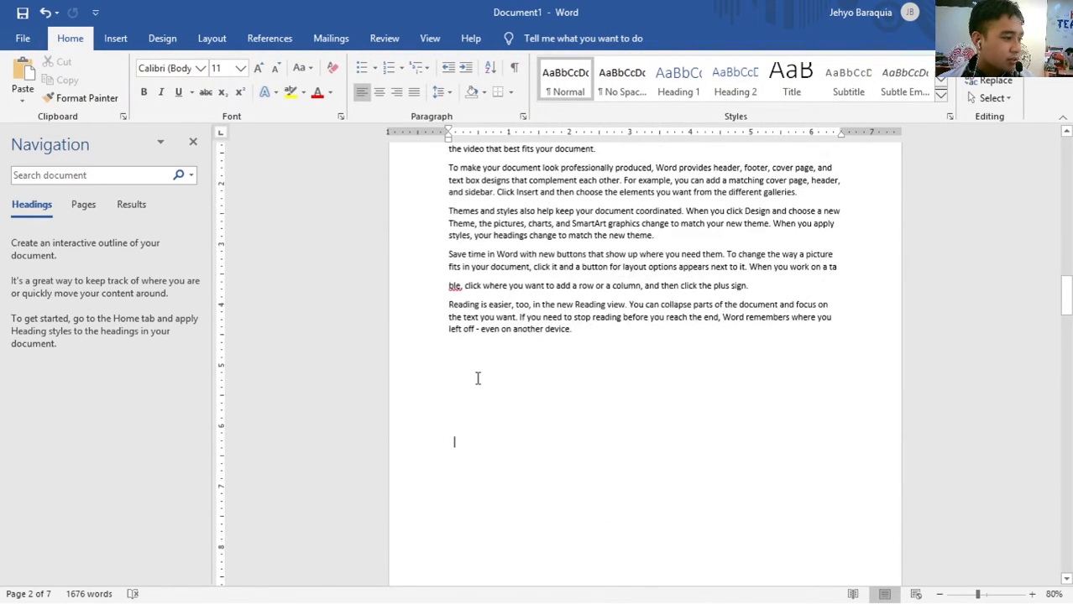
- Show the paragraph marks and inspect the section break at the end of page 3 and the neighbouring page boundaries
left_click(514, 67)
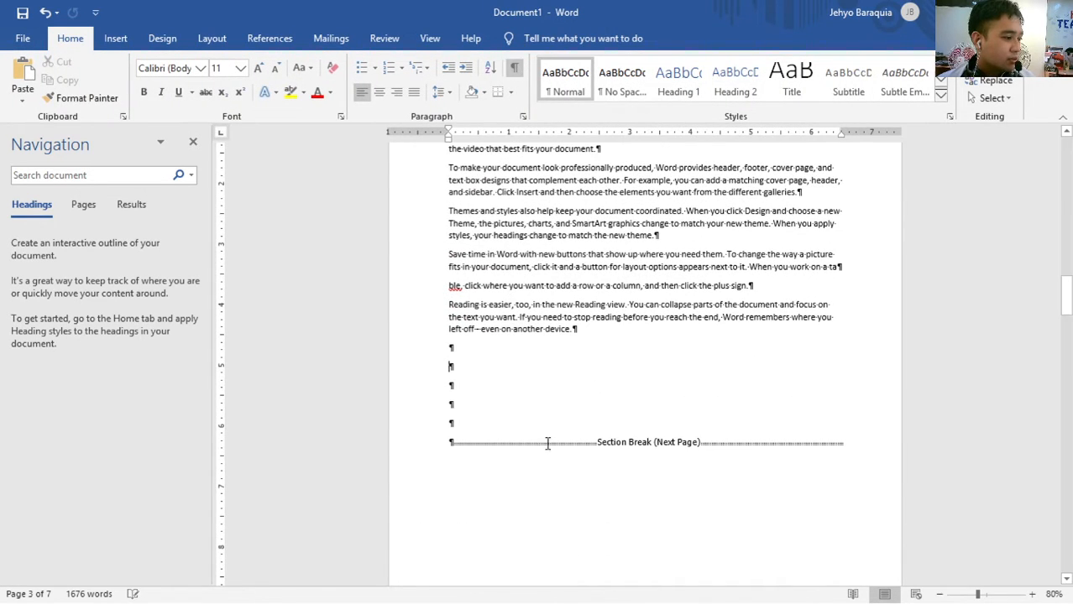
scroll(684, 442, "down", 1)
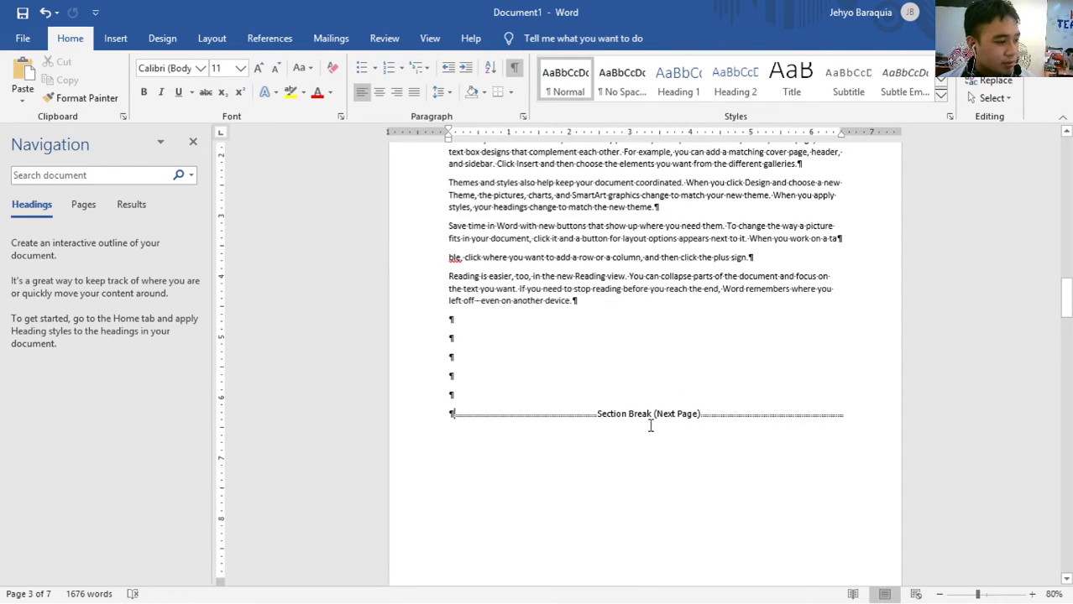
scroll(650, 425, "up", 1)
scroll(660, 444, "down", 7)
scroll(655, 420, "up", 7)
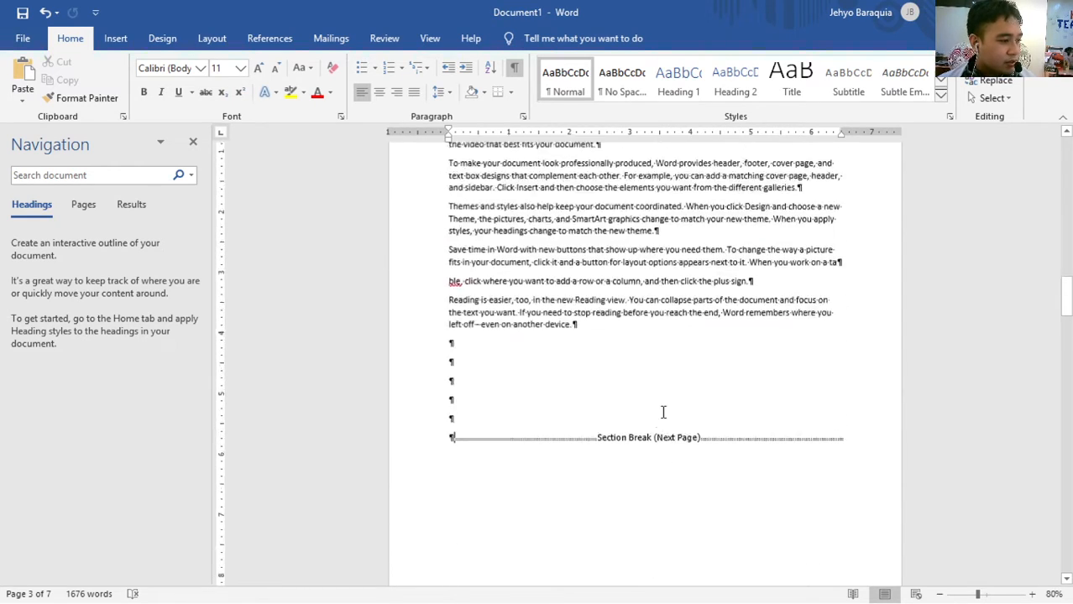
scroll(651, 394, "up", 10)
scroll(650, 352, "down", 6)
scroll(655, 311, "up", 3)
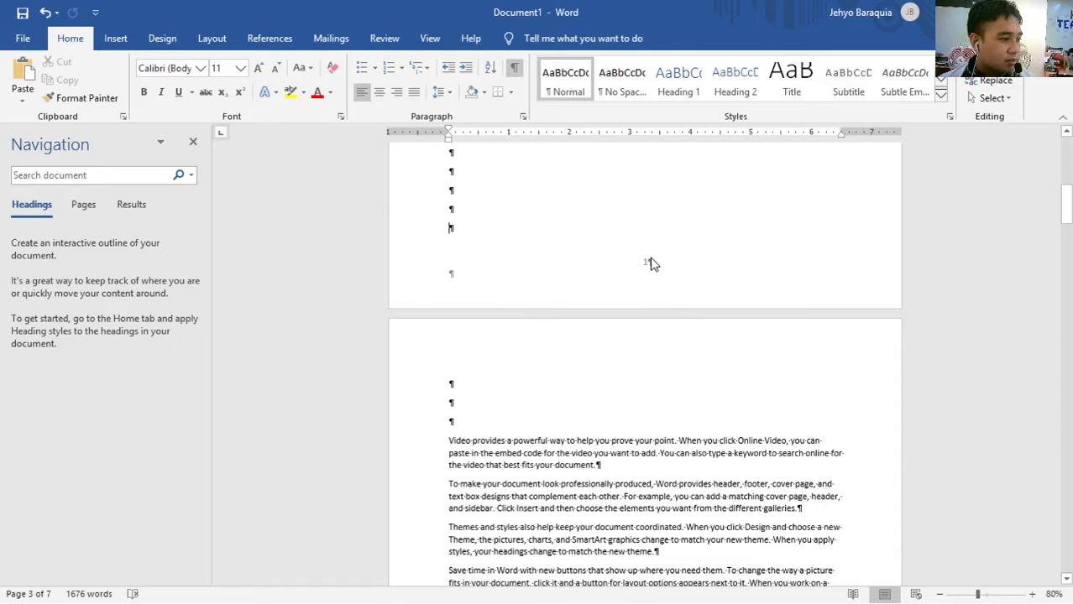
- Change the section 1 footer page numbers to the i, ii, iii, ... format, continuing from the previous section
double_click(650, 260)
left_click(101, 101)
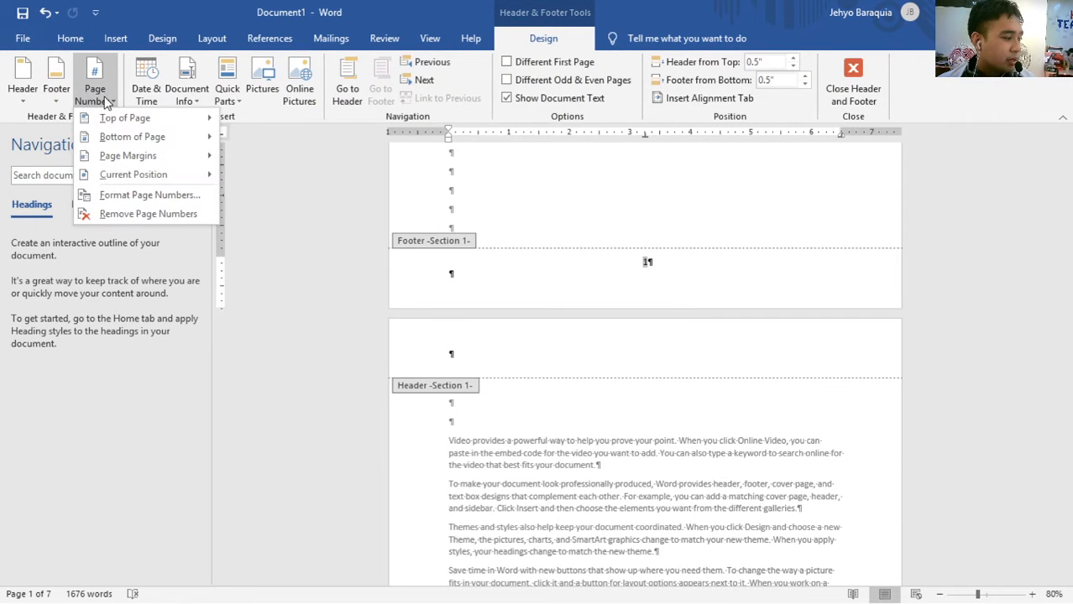
left_click(168, 201)
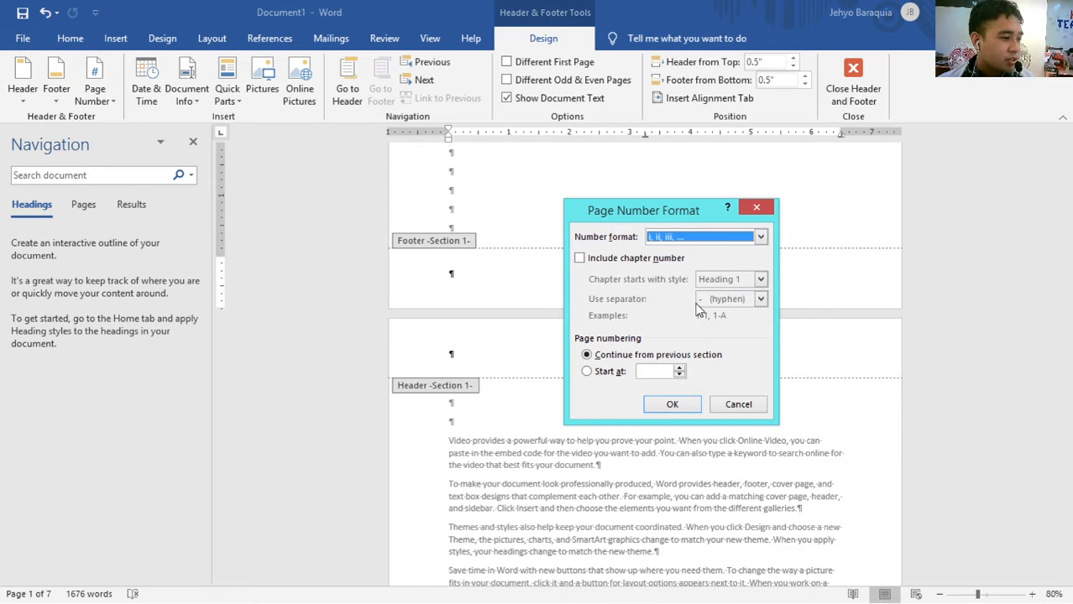
left_click(672, 404)
- Compare the footer page numbers of section 1 and section 2 around the section break between pages 3 and 4
scroll(694, 426, "up", 5)
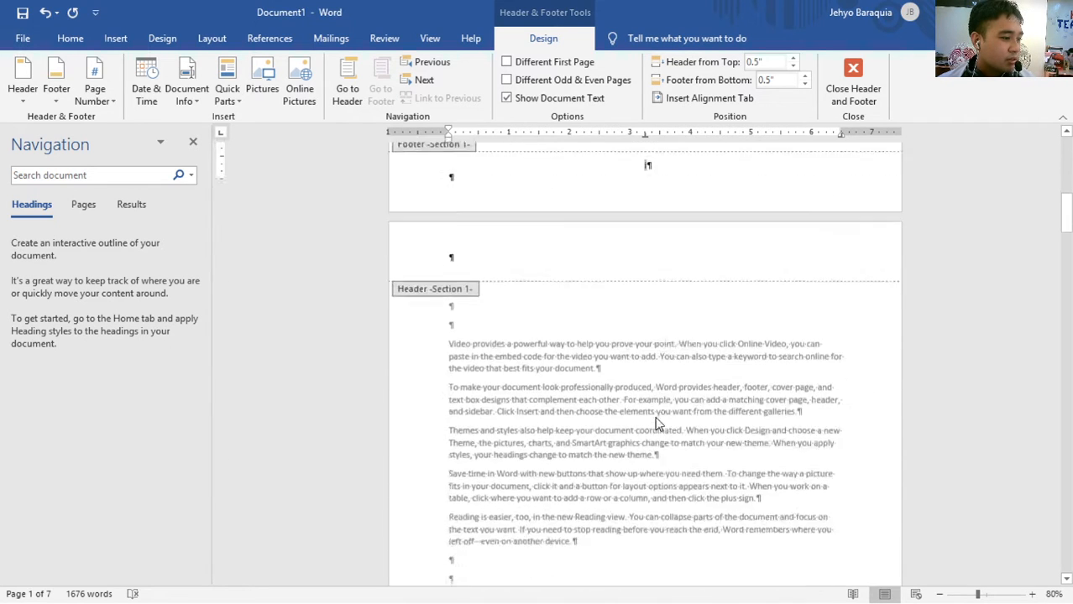
scroll(653, 425, "down", 5)
scroll(653, 424, "down", 5)
scroll(673, 397, "up", 5)
scroll(670, 448, "up", 7, "ctrl")
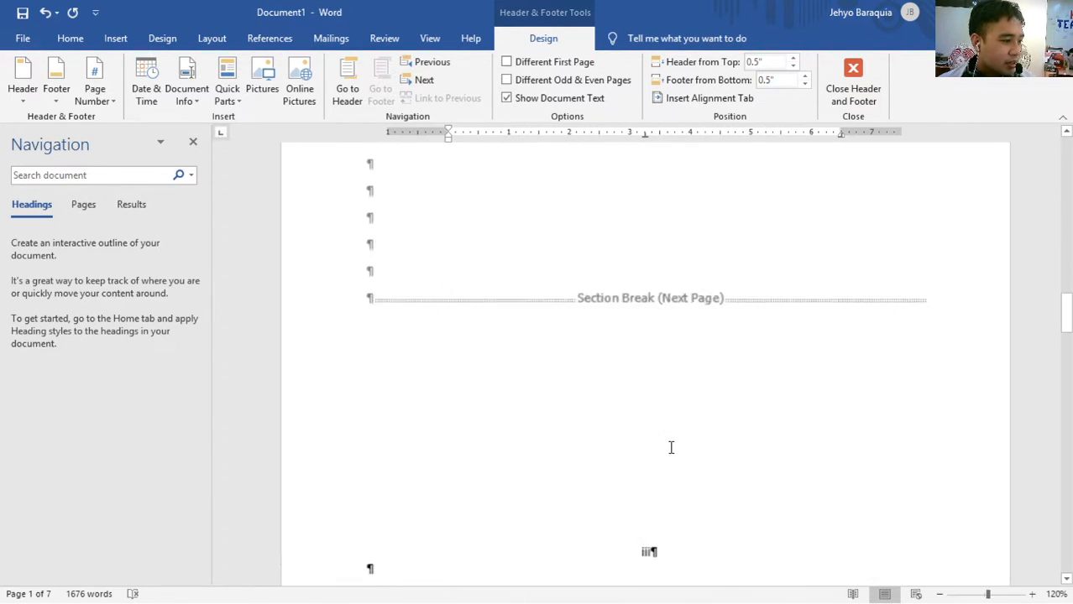
scroll(671, 491, "down", 12)
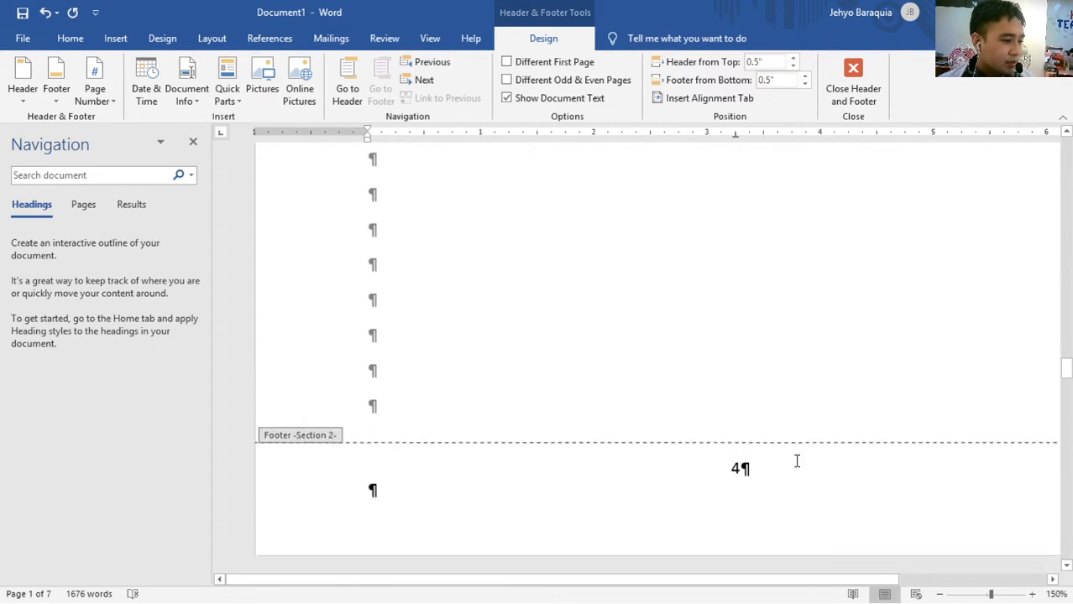
scroll(756, 375, "up", 10)
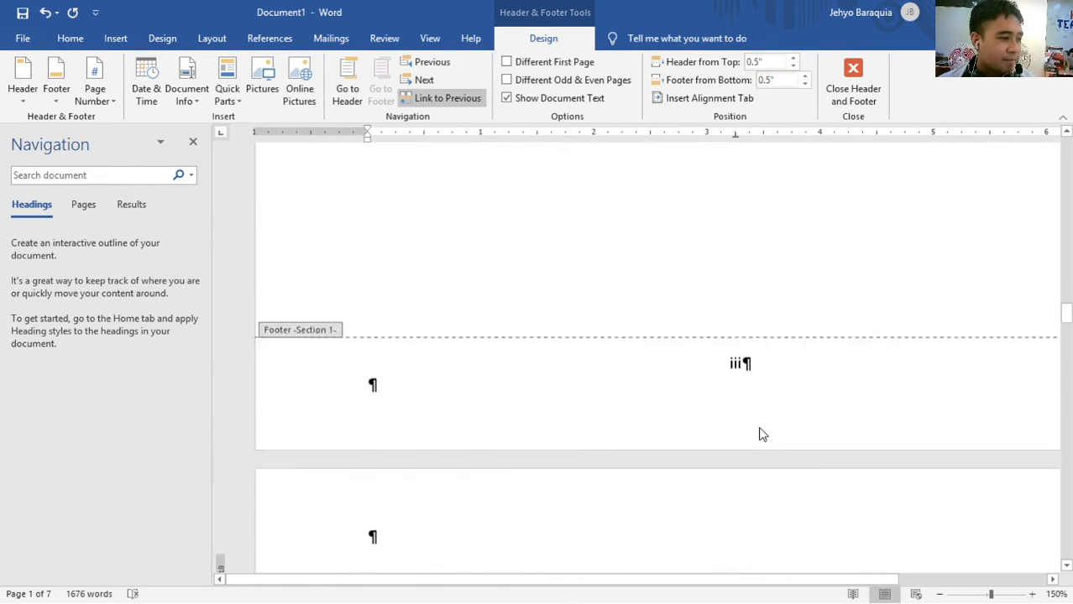
- Check the Roman page numbers in the section 1 footers on pages 2 and 3
scroll(762, 370, "down", 3)
scroll(761, 252, "down", 2)
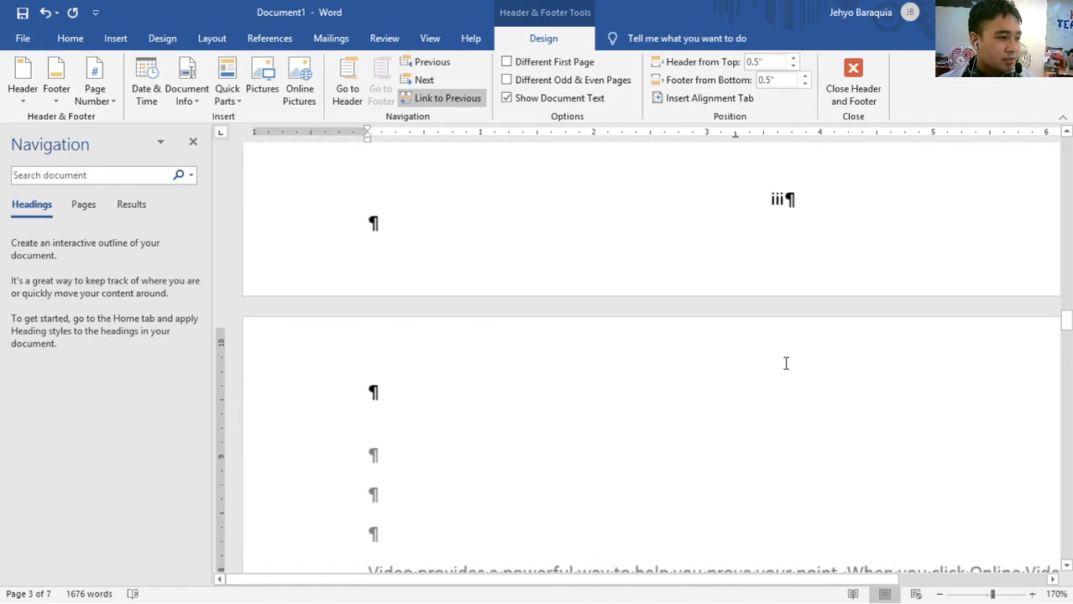
scroll(781, 353, "up", 2, "ctrl")
left_click_drag(776, 385, 812, 400)
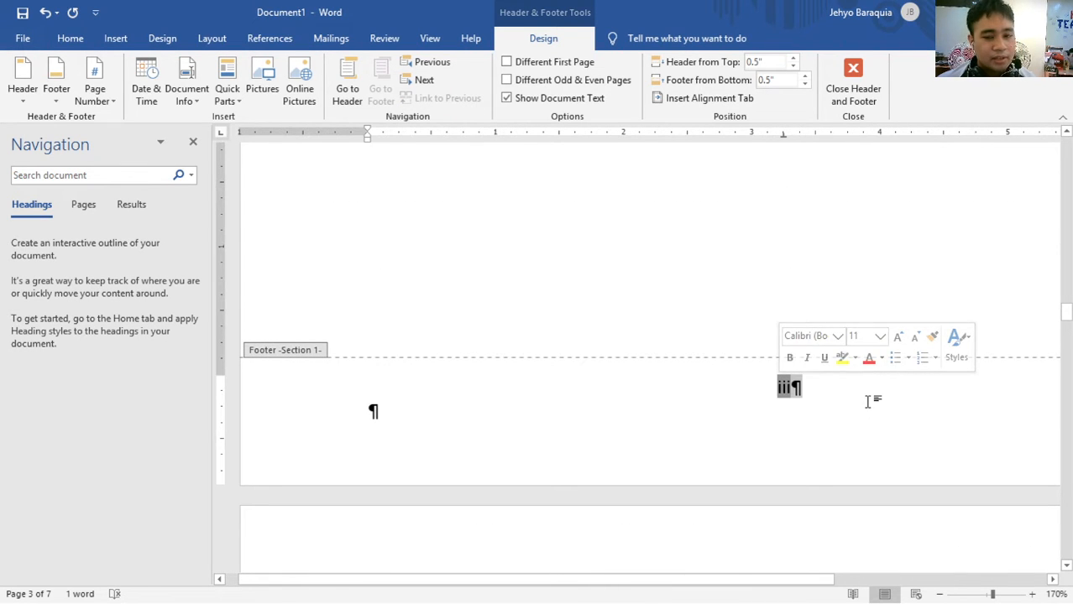
scroll(825, 390, "up", 10)
scroll(821, 403, "down", 6)
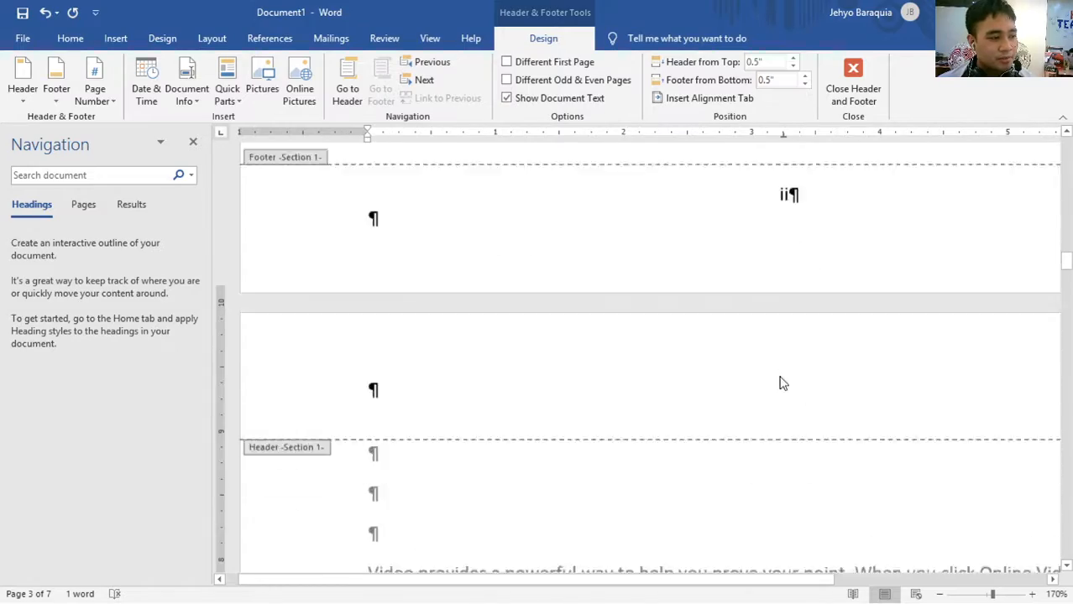
scroll(789, 379, "up", 1)
scroll(795, 382, "down", 5)
scroll(781, 386, "up", 5)
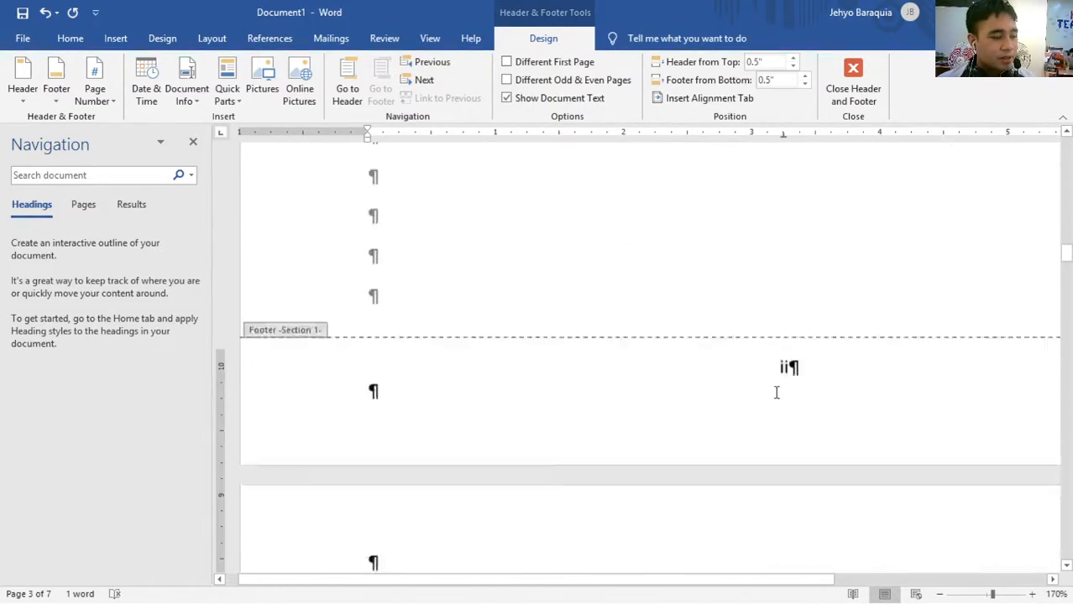
scroll(773, 390, "down", 5, "ctrl")
scroll(776, 391, "down", 12)
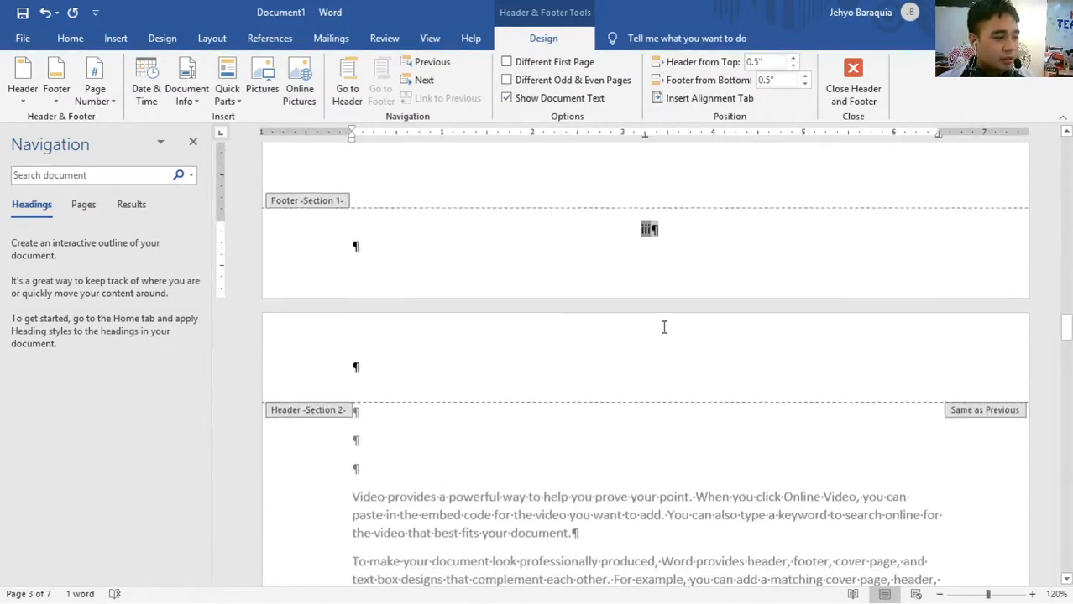
- Select the page 4 footer number and set section 2's page numbering to start at 1
left_click(662, 327)
scroll(676, 346, "down", 4)
scroll(671, 353, "down", 8)
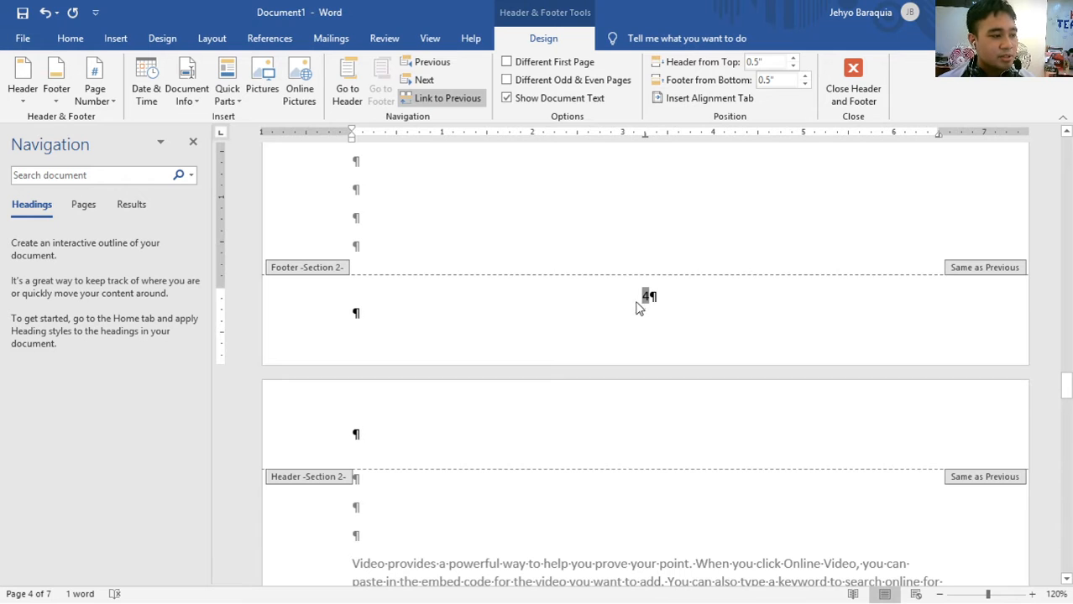
left_click(105, 97)
left_click(176, 195)
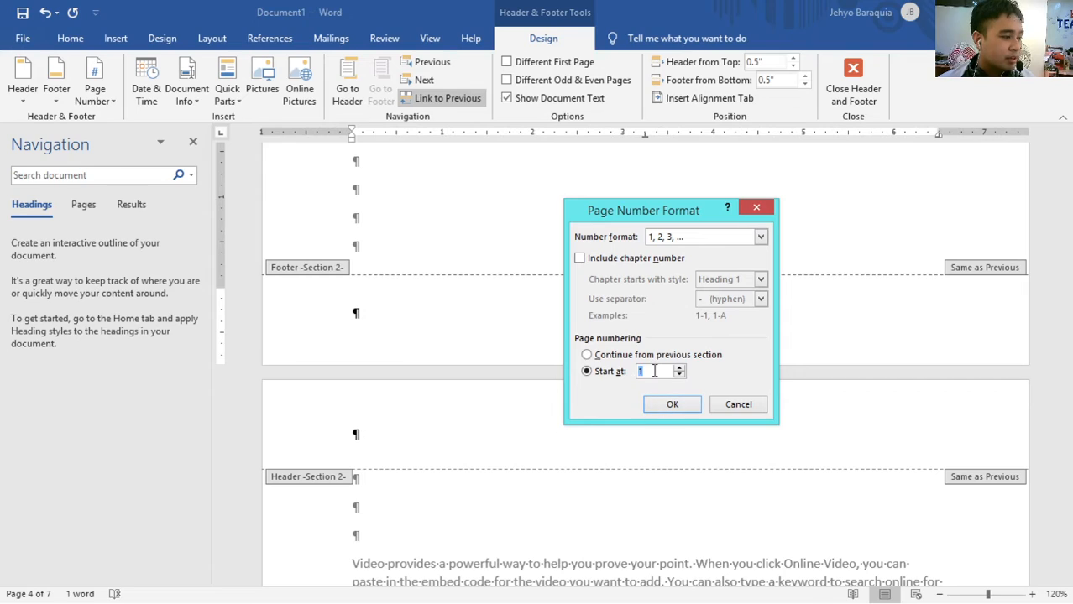
left_click(671, 404)
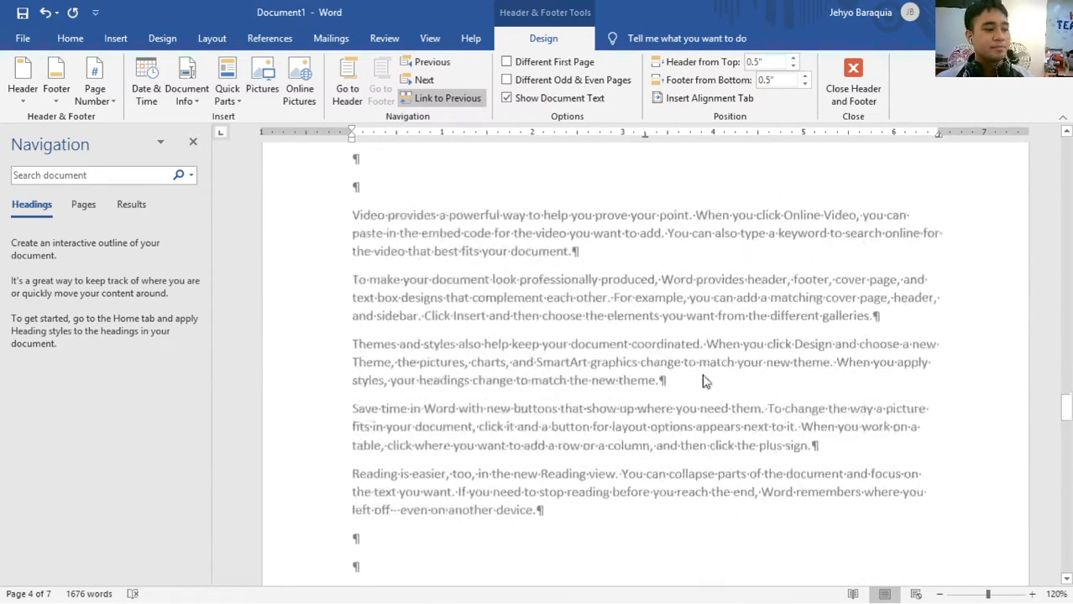
- Check the restarted page numbers in the section 2 footers from page 4 to the last page
scroll(677, 393, "down", 20)
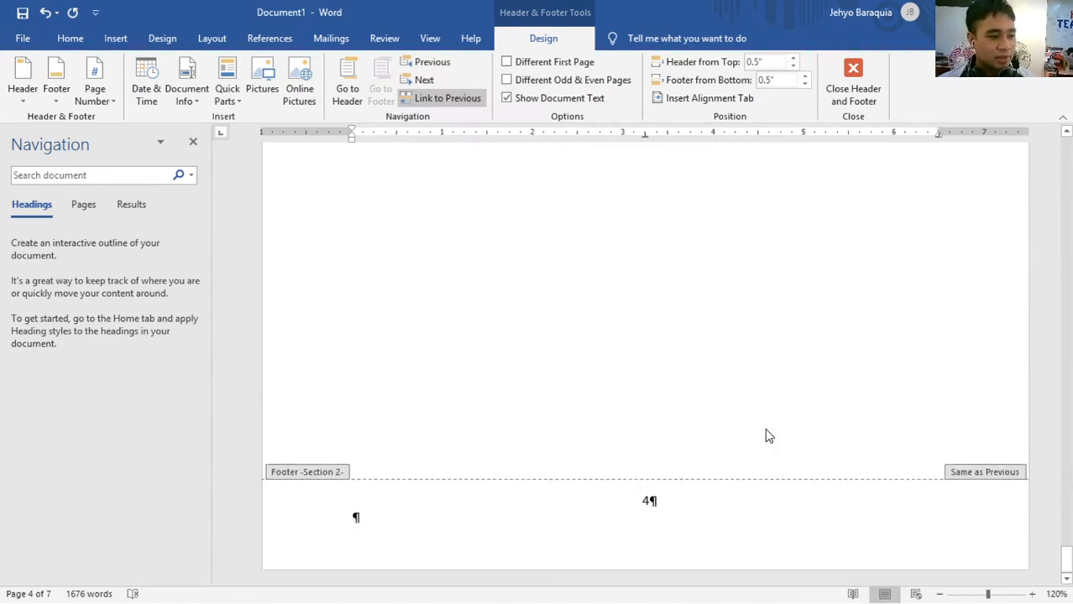
scroll(842, 460, "up", 10)
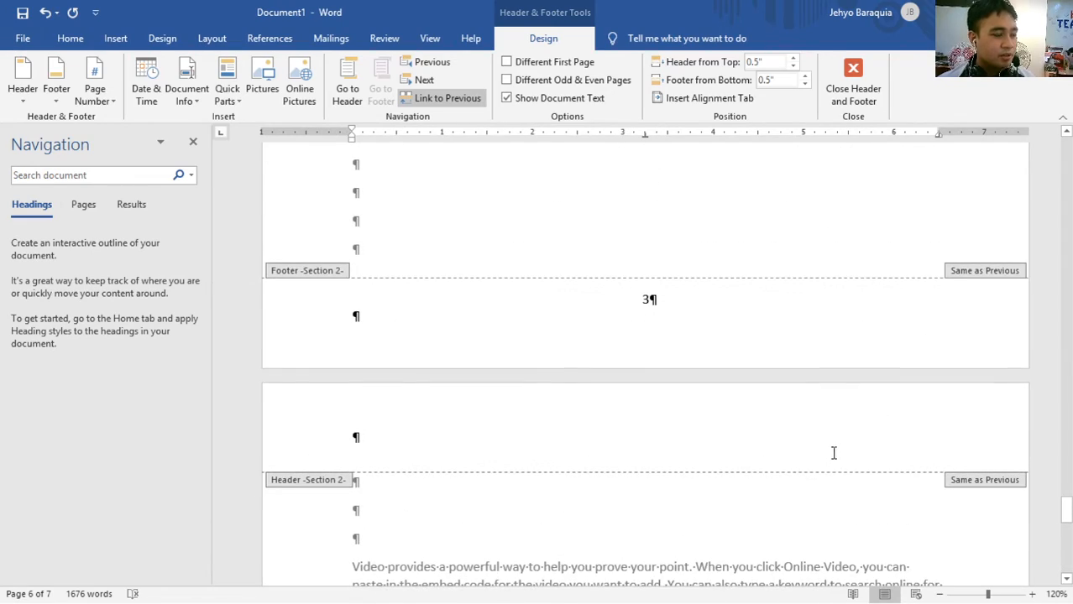
scroll(842, 426, "up", 4)
scroll(814, 430, "down", 10)
scroll(784, 430, "up", 10)
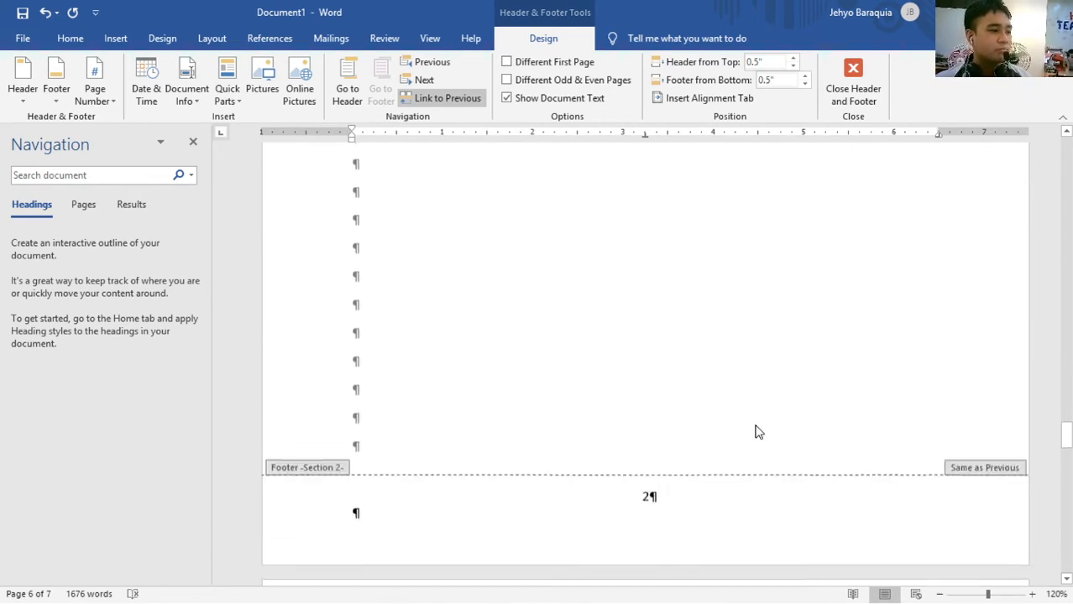
scroll(756, 431, "down", 9)
scroll(751, 431, "up", 10)
scroll(721, 426, "down", 3)
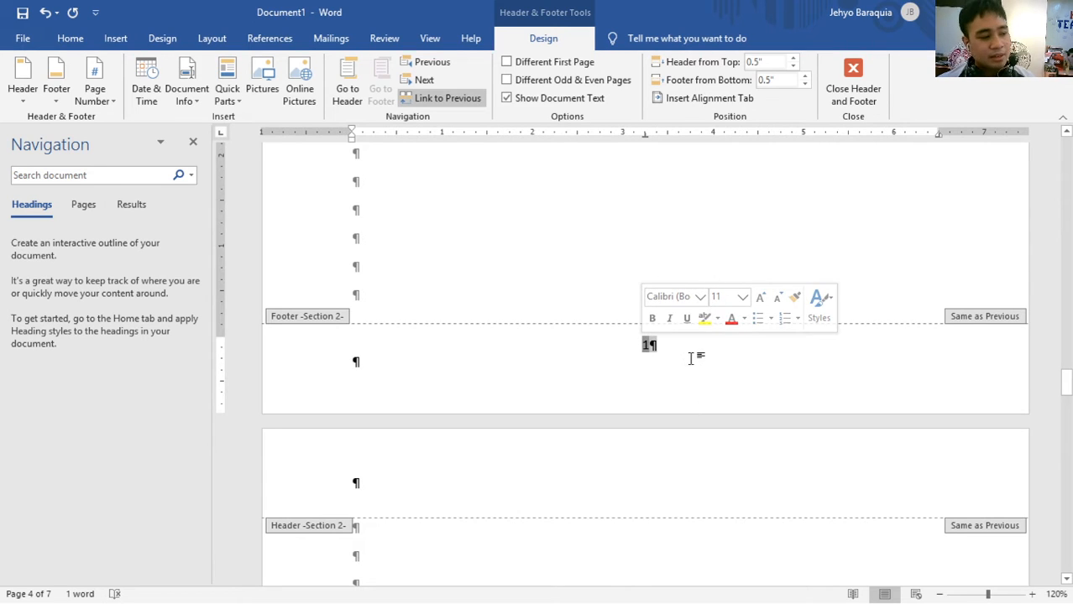
- Try deleting the page number from the page 4 footer, check the following pages' footers, and undo the deletion
scroll(701, 395, "down", 10)
scroll(697, 428, "up", 9)
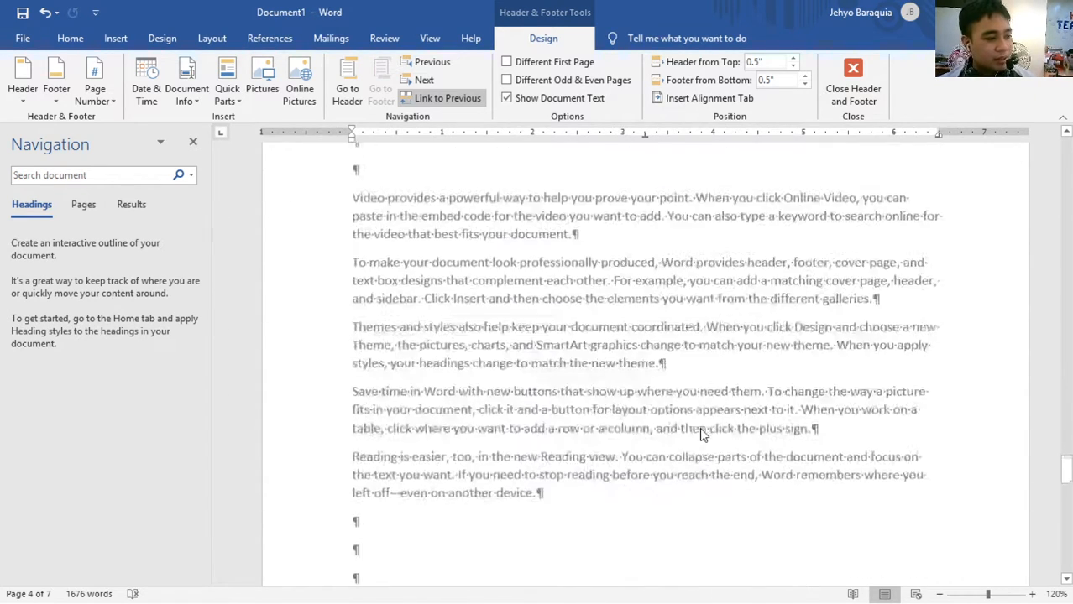
scroll(679, 457, "down", 12)
scroll(676, 487, "down", 6)
scroll(663, 496, "up", 8)
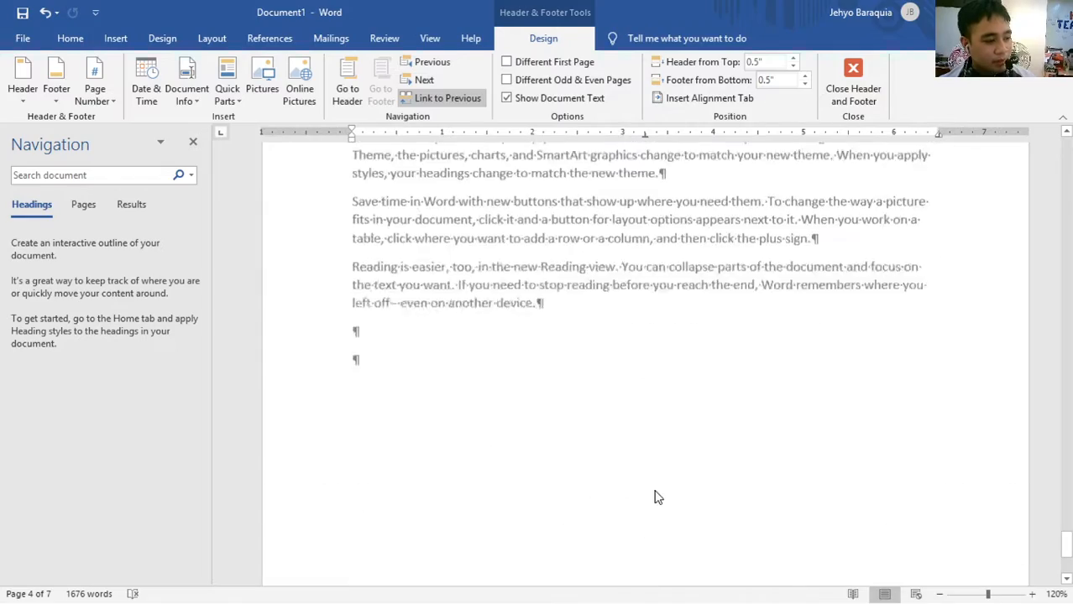
scroll(644, 428, "down", 10)
scroll(646, 404, "down", 8)
scroll(654, 401, "up", 12)
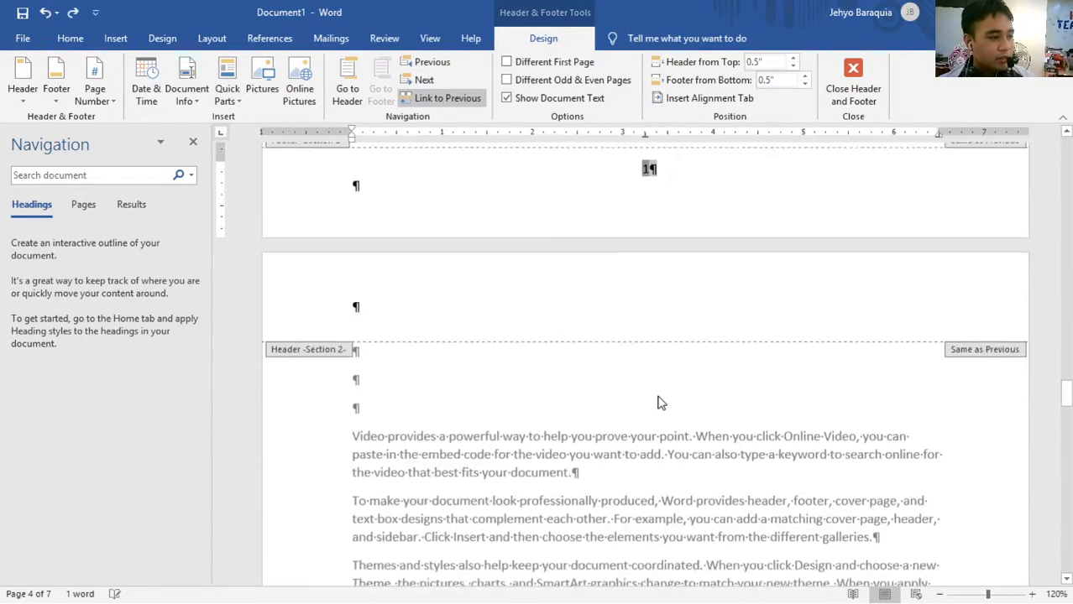
- Delete the page 4 footer number again, check the footers from the first page onward, and undo the deletion
scroll(658, 399, "down", 12)
scroll(661, 361, "up", 12)
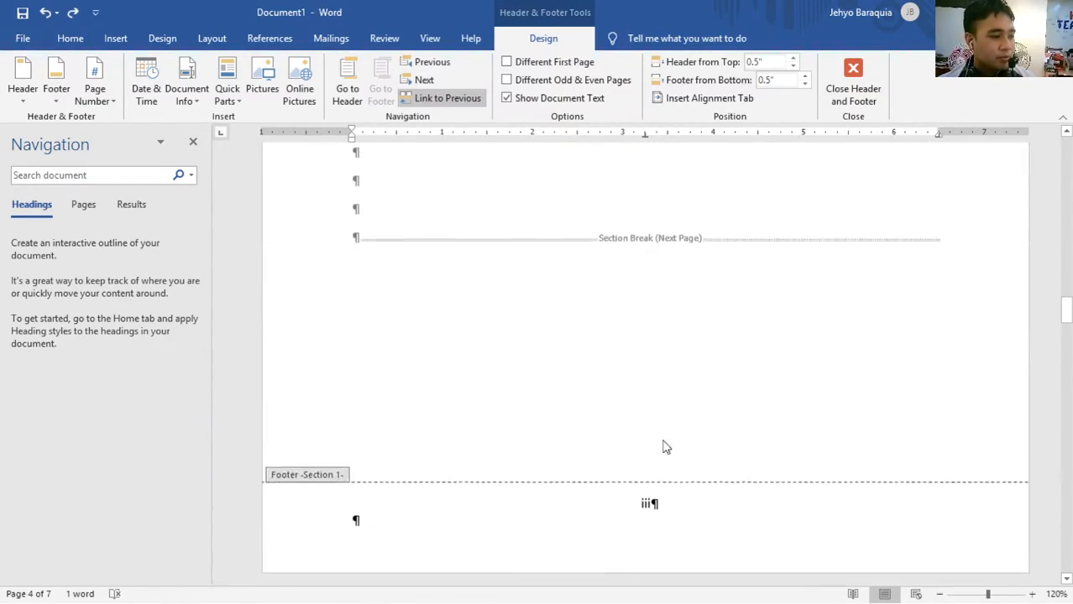
scroll(661, 377, "down", 4)
scroll(655, 310, "up", 3)
scroll(657, 332, "down", 12)
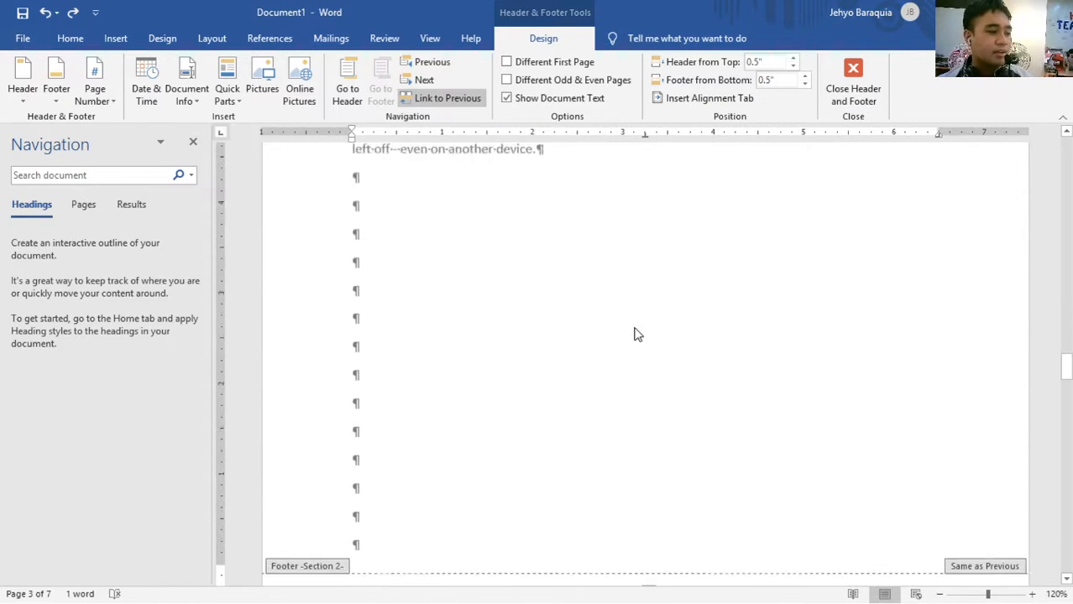
left_click(649, 393)
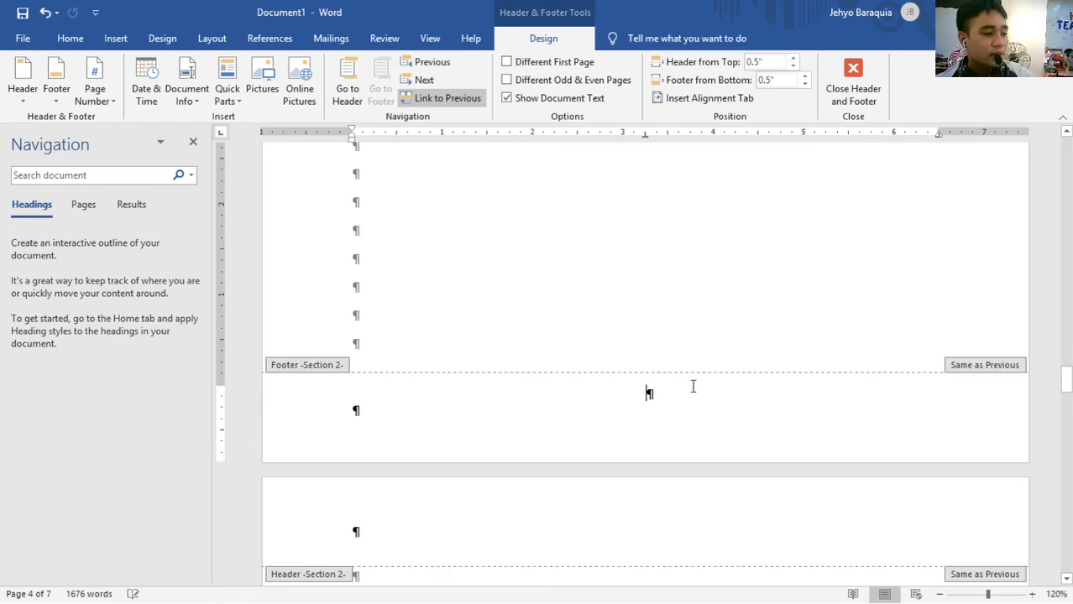
scroll(680, 360, "down", 6)
scroll(666, 328, "up", 6)
scroll(658, 409, "down", 7)
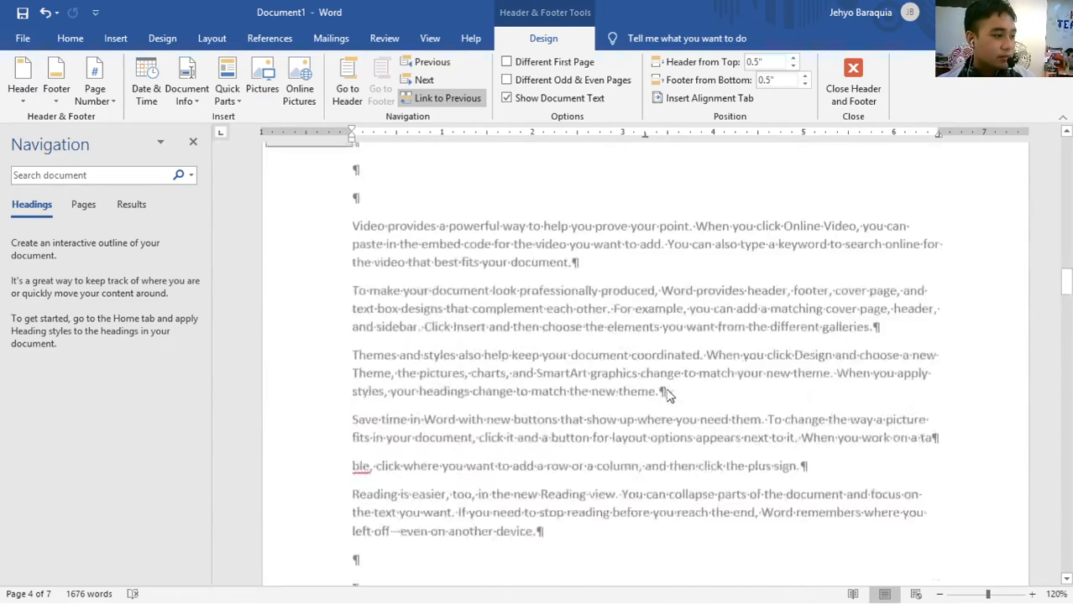
scroll(667, 394, "down", 13)
scroll(663, 345, "up", 4)
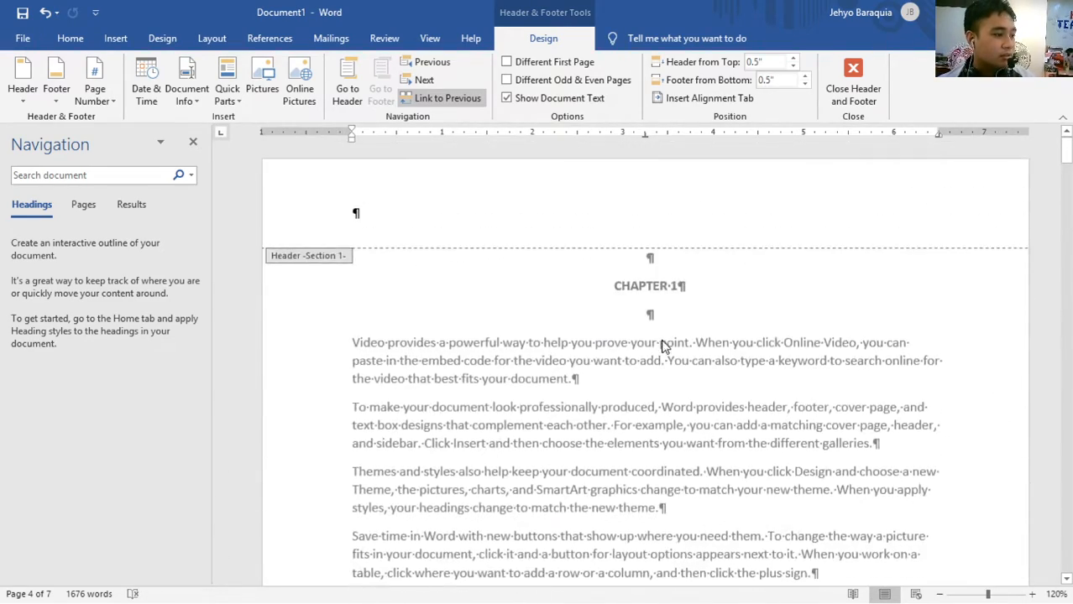
scroll(671, 369, "down", 12)
scroll(676, 382, "up", 4)
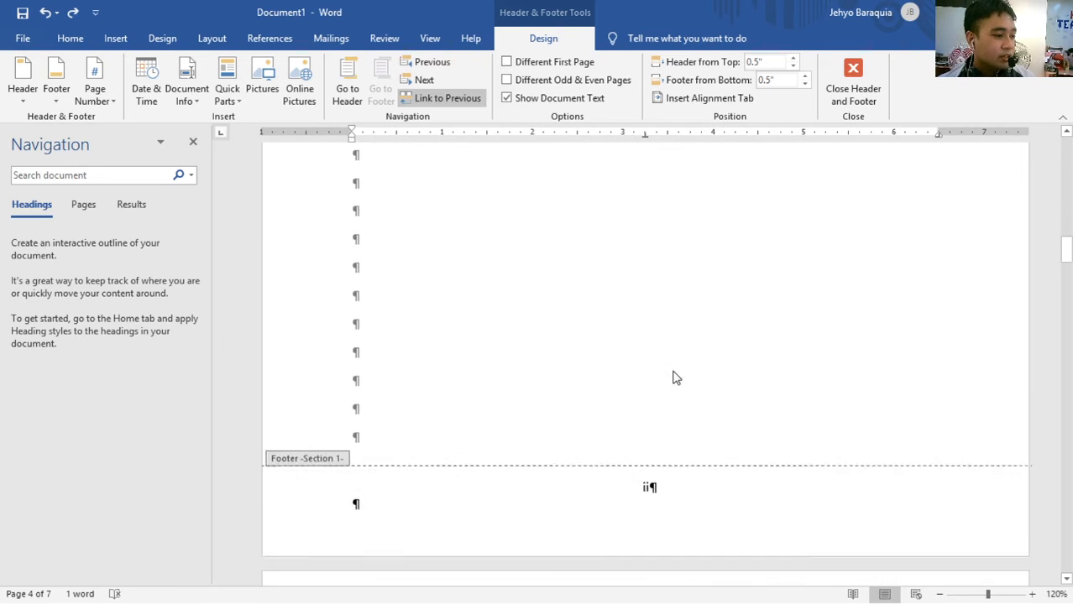
- Try deleting the Roman page number from the page 3 footer, check the page 4 footer, and undo the deletion
scroll(671, 369, "down", 15)
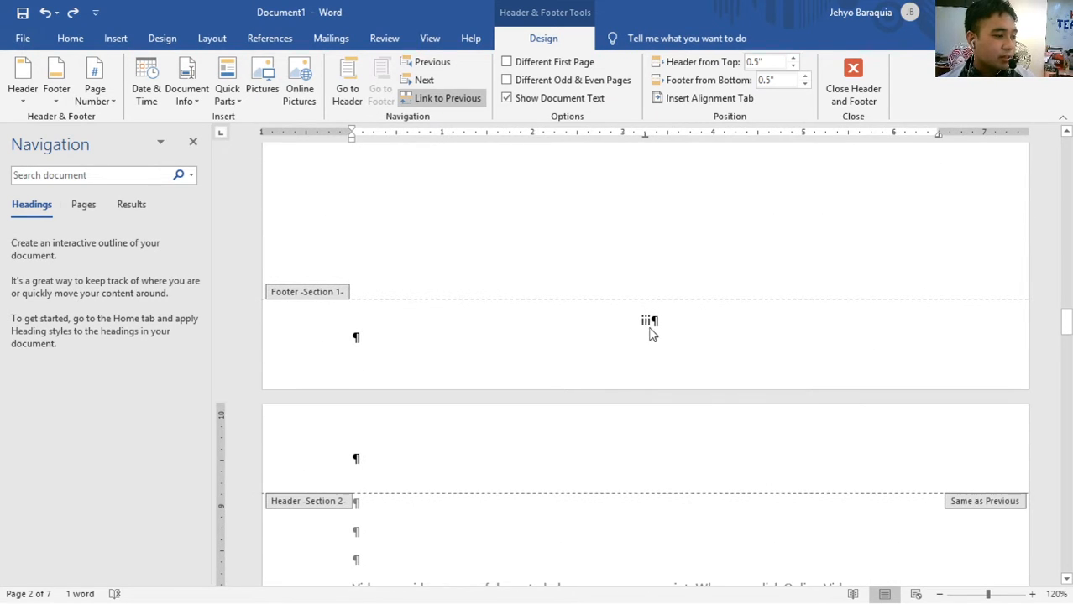
double_click(646, 325)
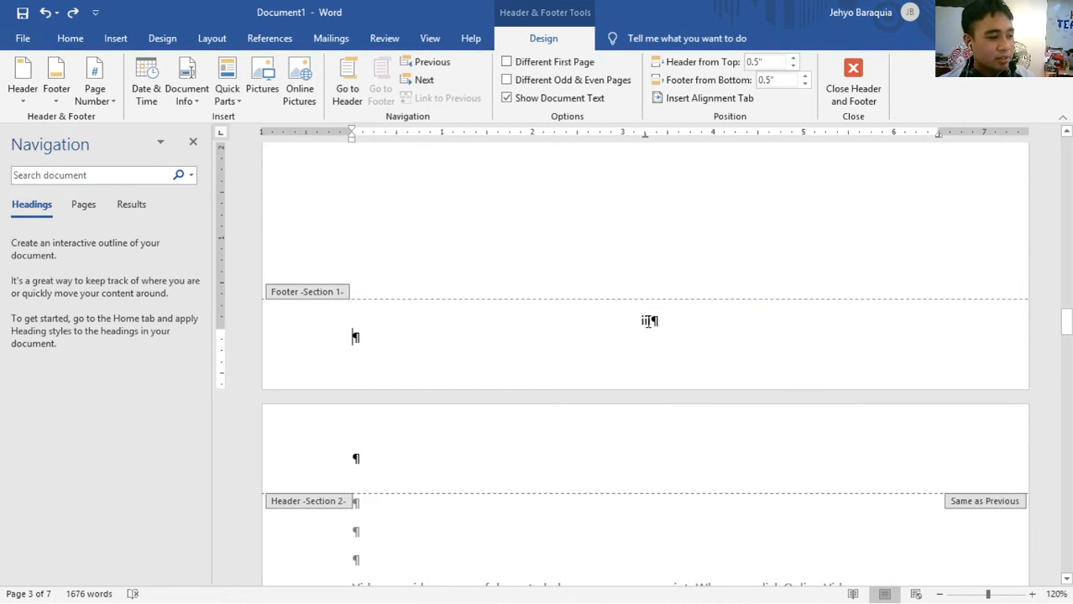
scroll(663, 323, "down", 20)
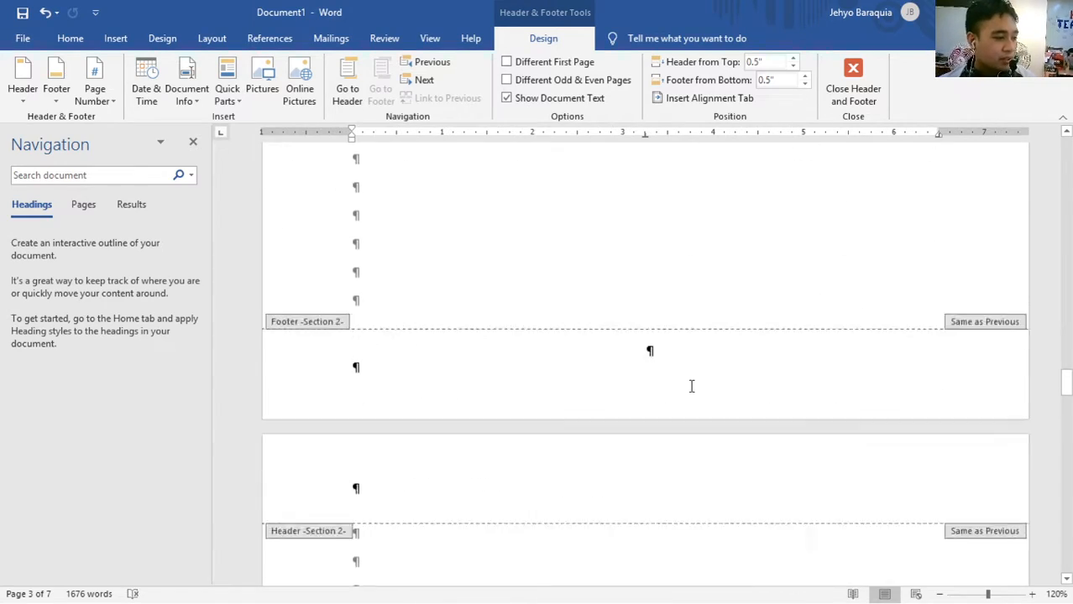
scroll(682, 372, "up", 20)
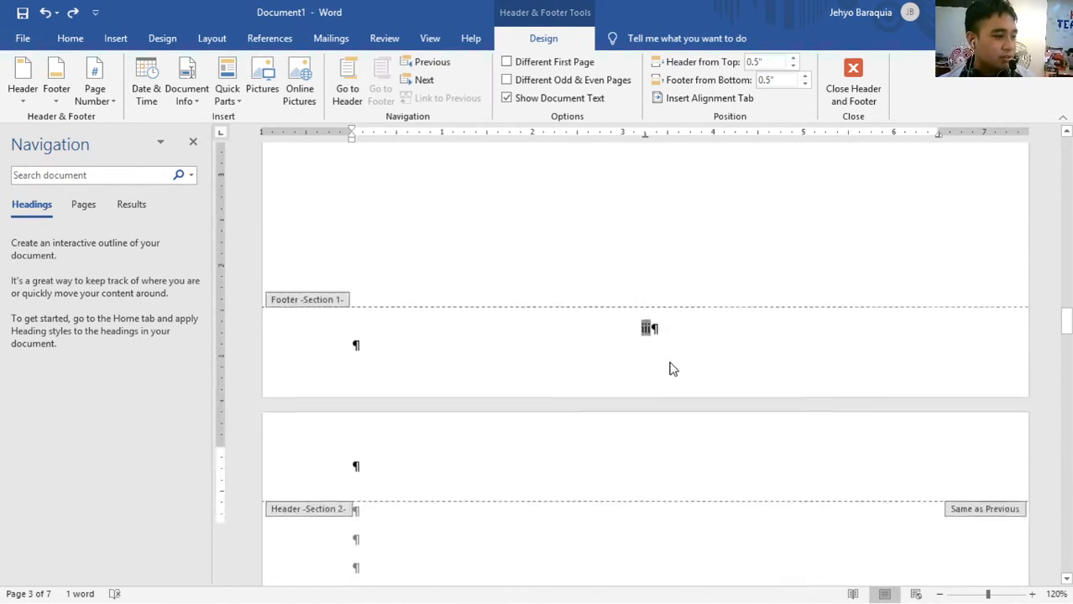
- Check the page number in the page 4 footer and leave footer editing
scroll(670, 348, "down", 20)
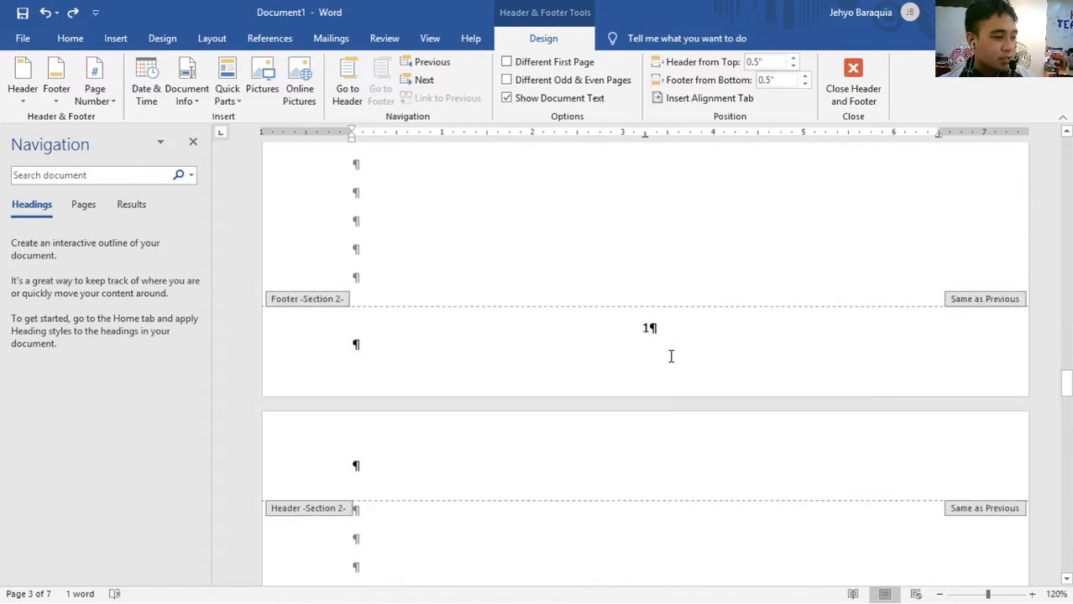
left_click(647, 263)
scroll(730, 331, "up", 4)
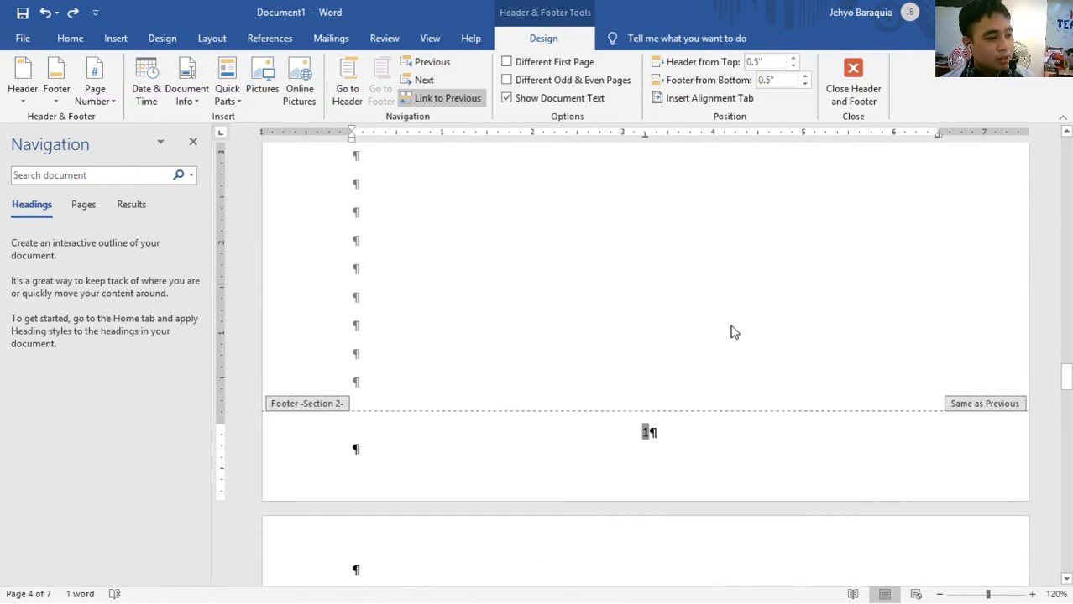
double_click(705, 342)
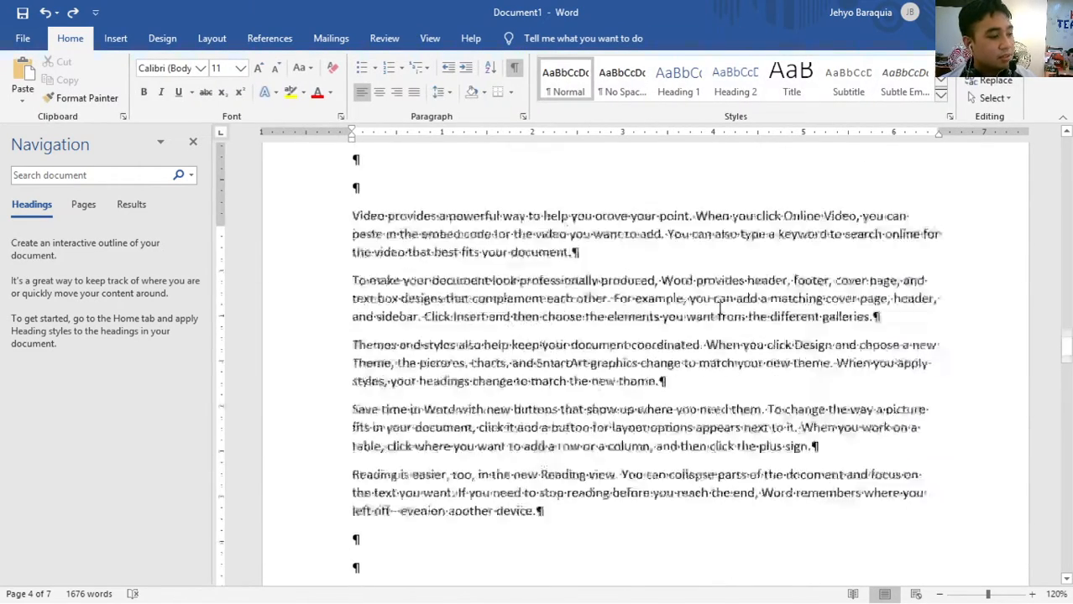
- Review the page numbers on the pages before and after the section break in the normal document view
scroll(638, 352, "down", 5)
scroll(638, 356, "up", 10)
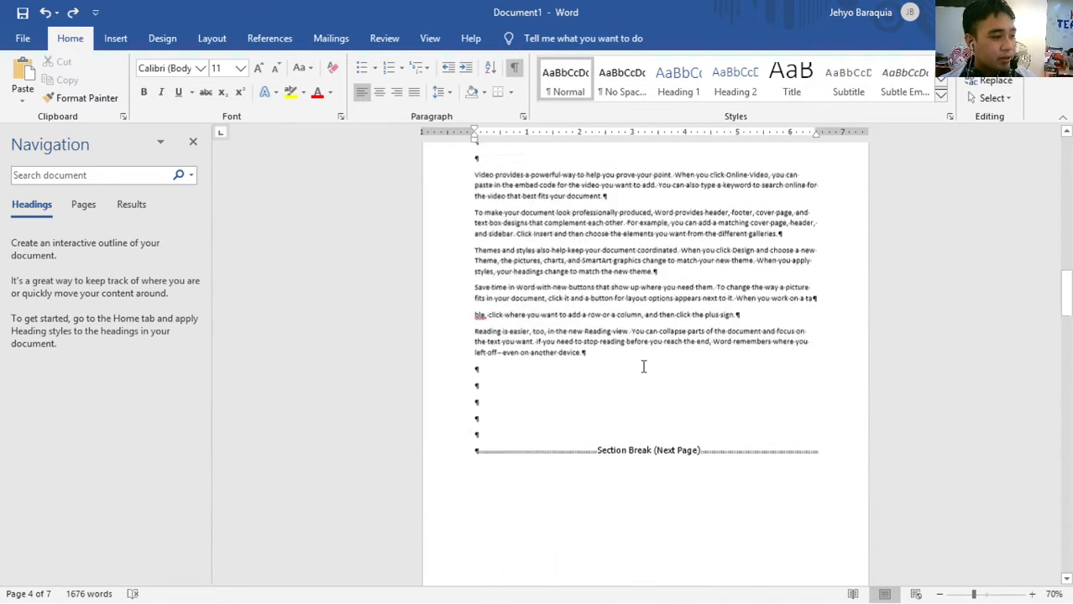
scroll(642, 367, "down", 10)
scroll(615, 353, "down", 6)
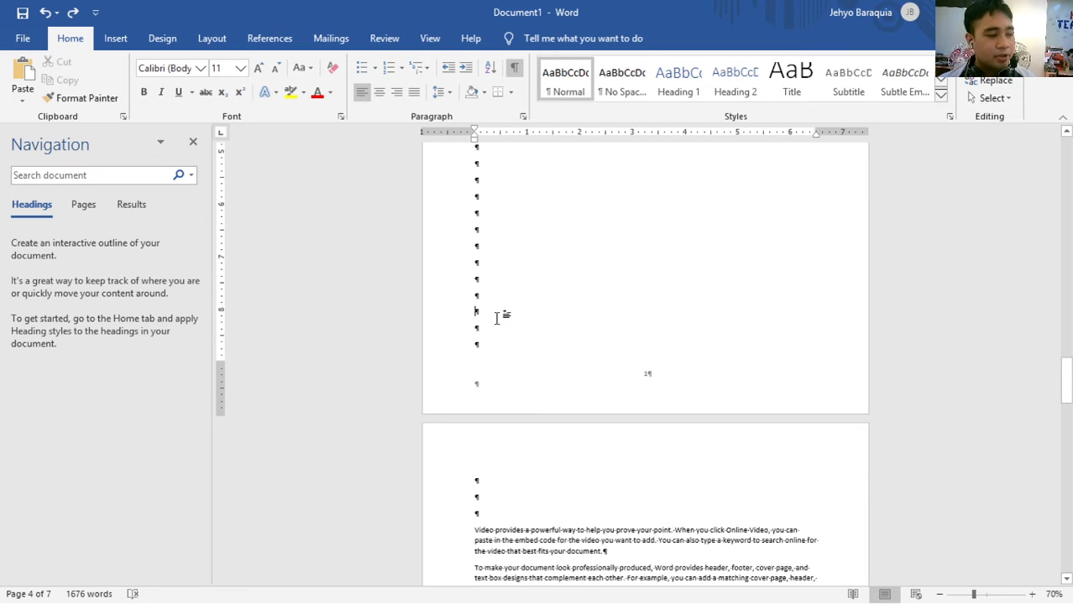
scroll(636, 406, "up", 1)
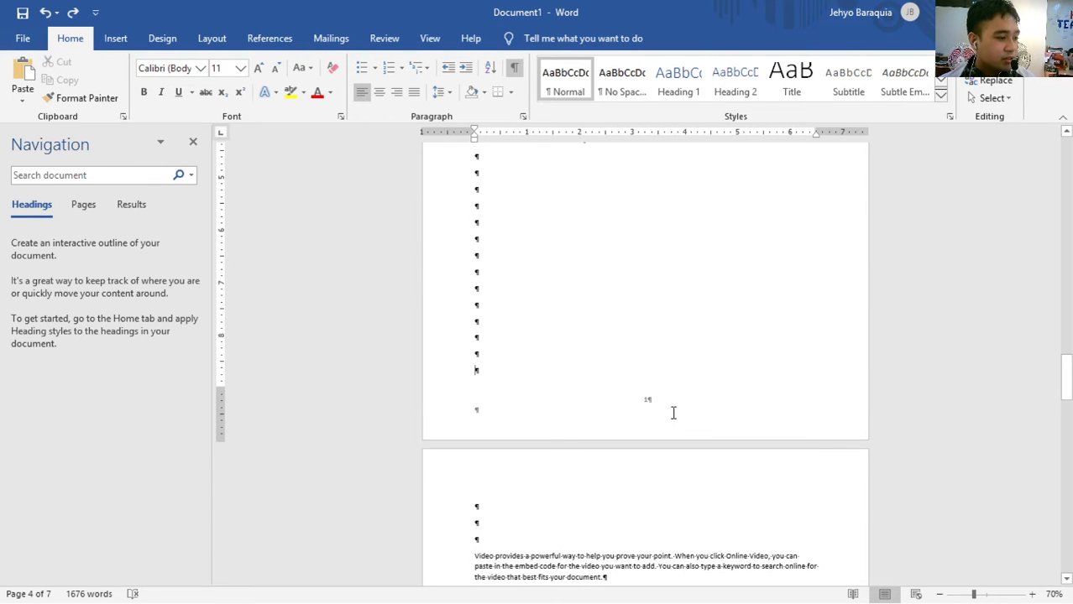
scroll(674, 413, "down", 9)
scroll(677, 413, "up", 8)
scroll(659, 380, "down", 5)
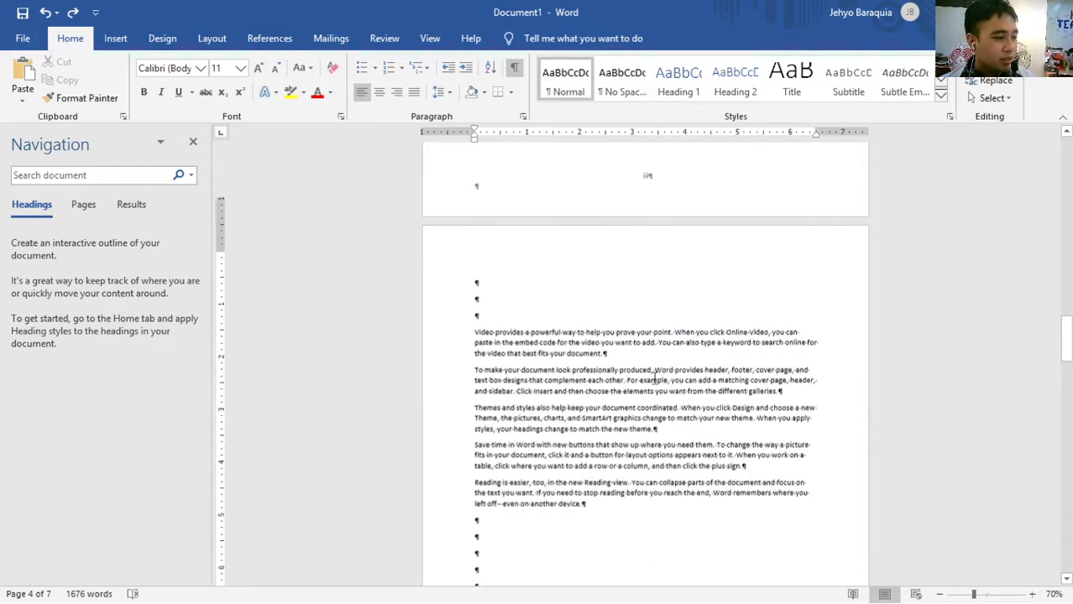
scroll(654, 379, "up", 3, "ctrl")
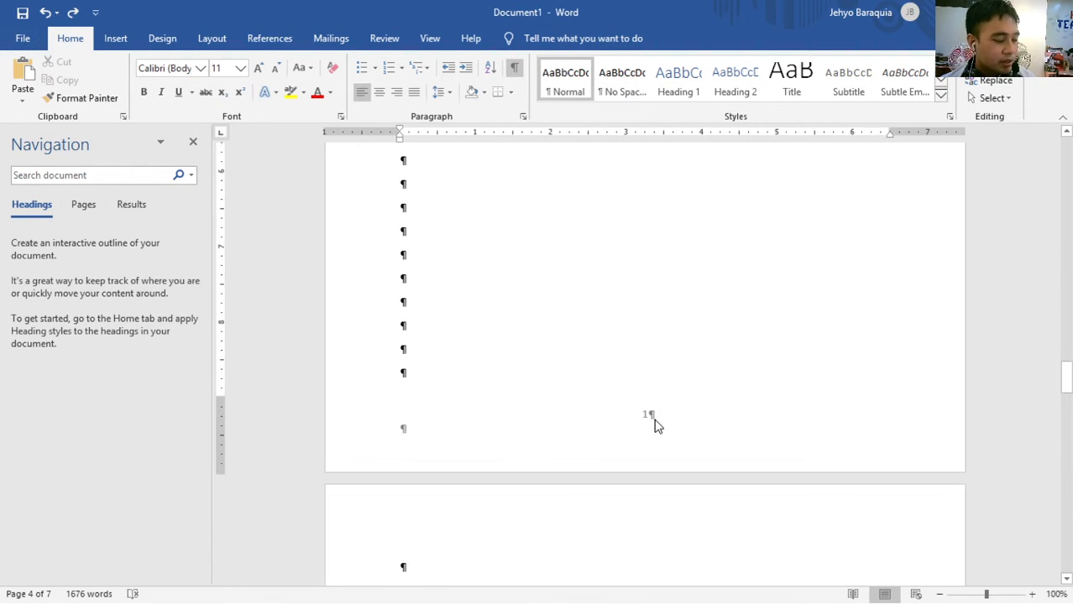
- Open the page 4 footer for editing and check the page numbers in its footer and on the following pages
double_click(645, 415)
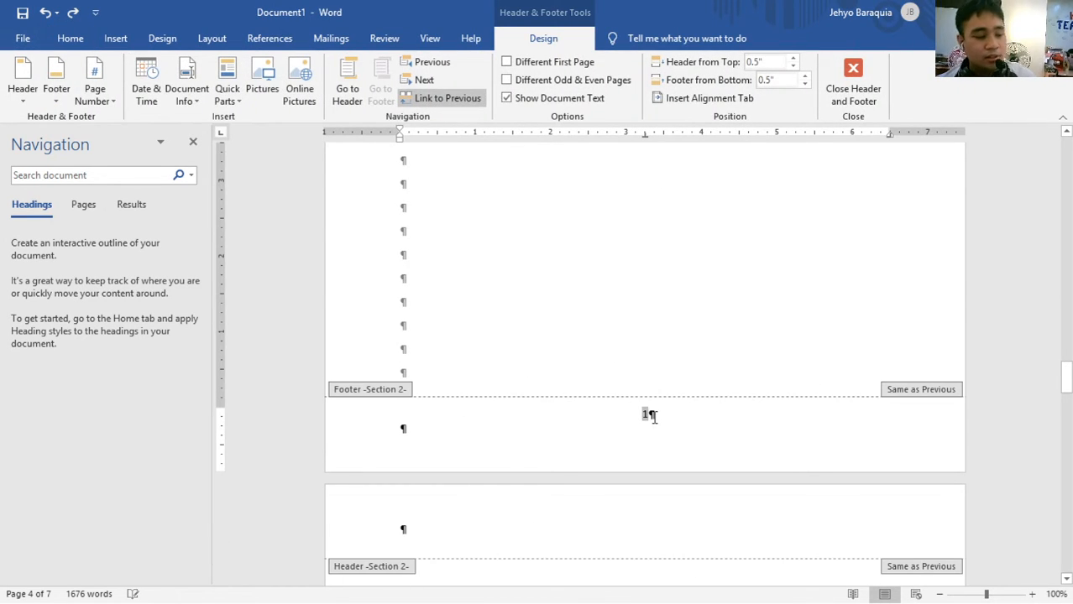
scroll(653, 415, "down", 6)
scroll(659, 436, "up", 2)
scroll(660, 439, "down", 9)
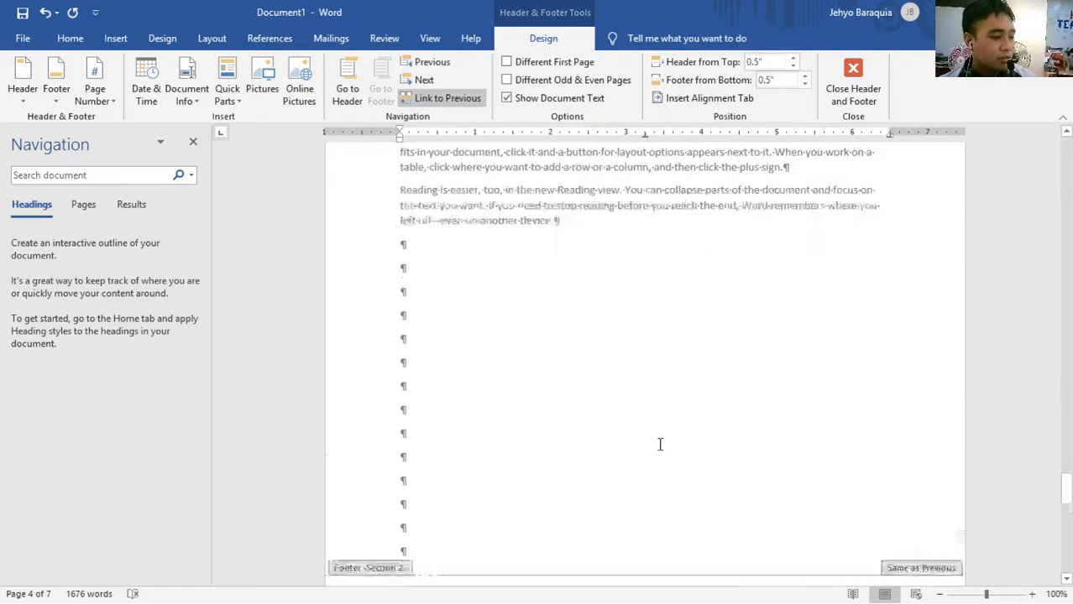
scroll(659, 444, "down", 10)
scroll(681, 436, "up", 5)
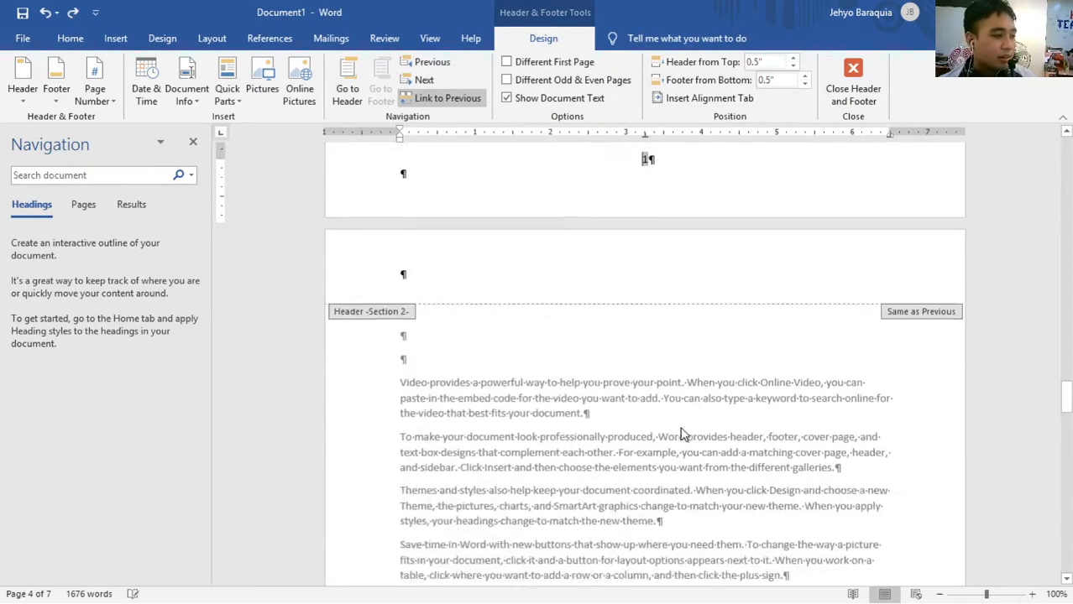
scroll(672, 428, "up", 5)
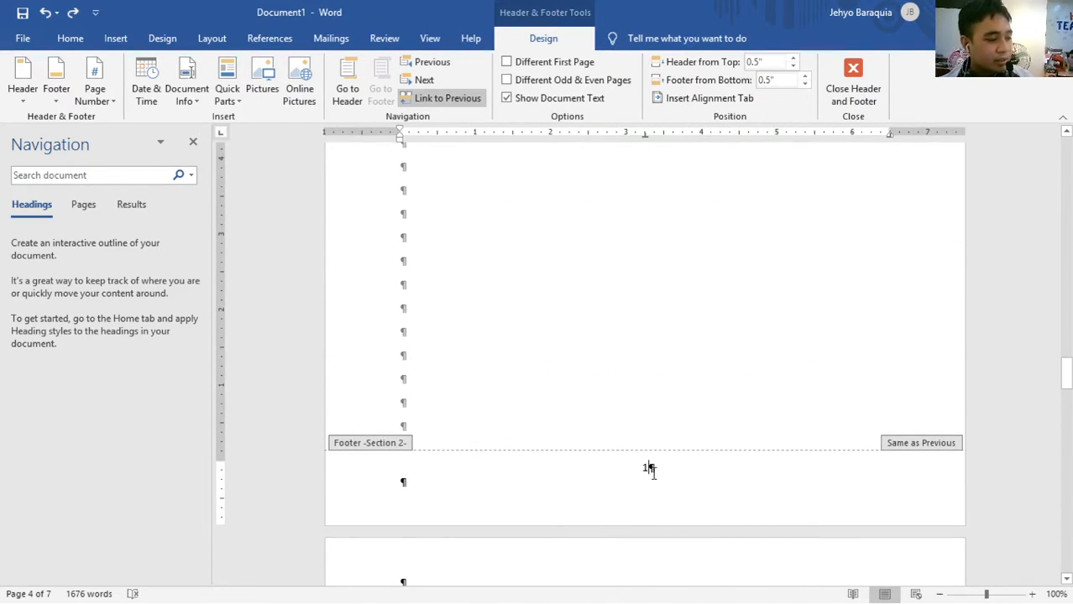
scroll(653, 468, "down", 5)
scroll(665, 466, "up", 6)
scroll(670, 462, "down", 8)
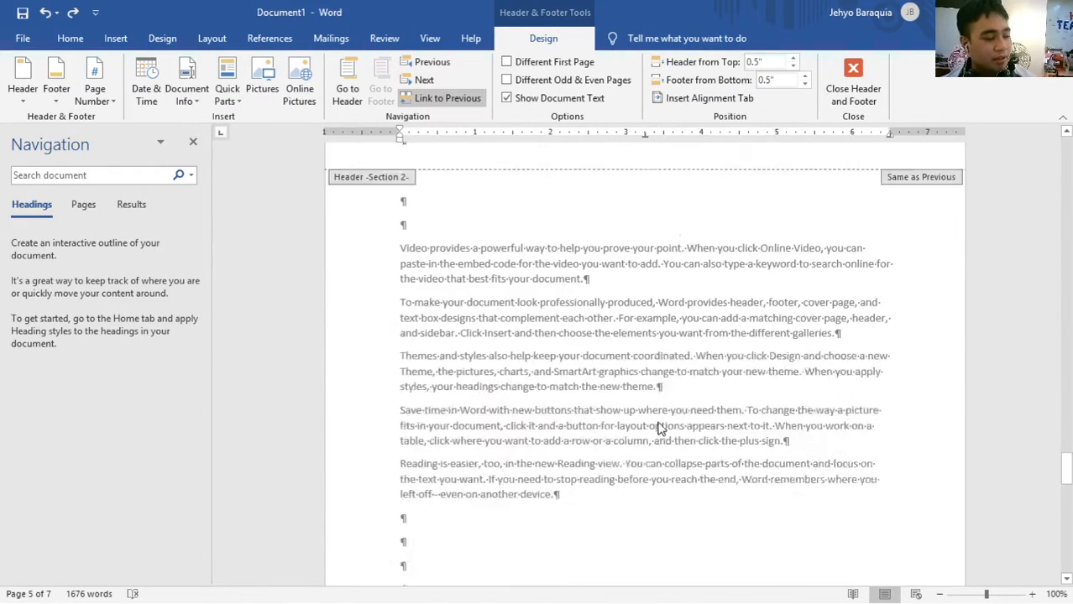
scroll(659, 429, "up", 1)
scroll(646, 420, "down", 9)
scroll(671, 432, "up", 2)
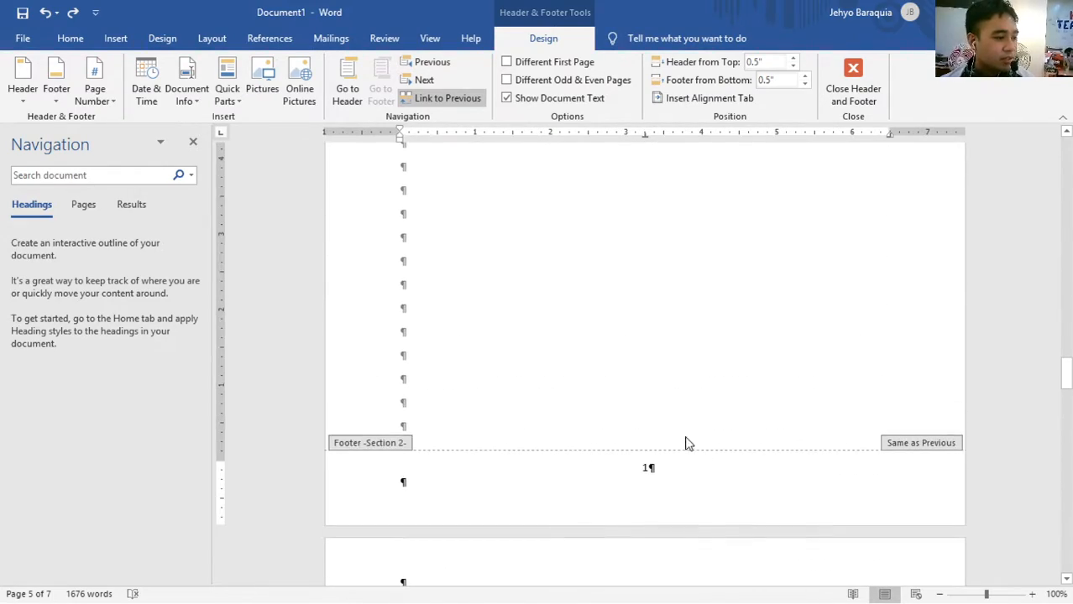
left_click(667, 468)
scroll(667, 468, "up", 3)
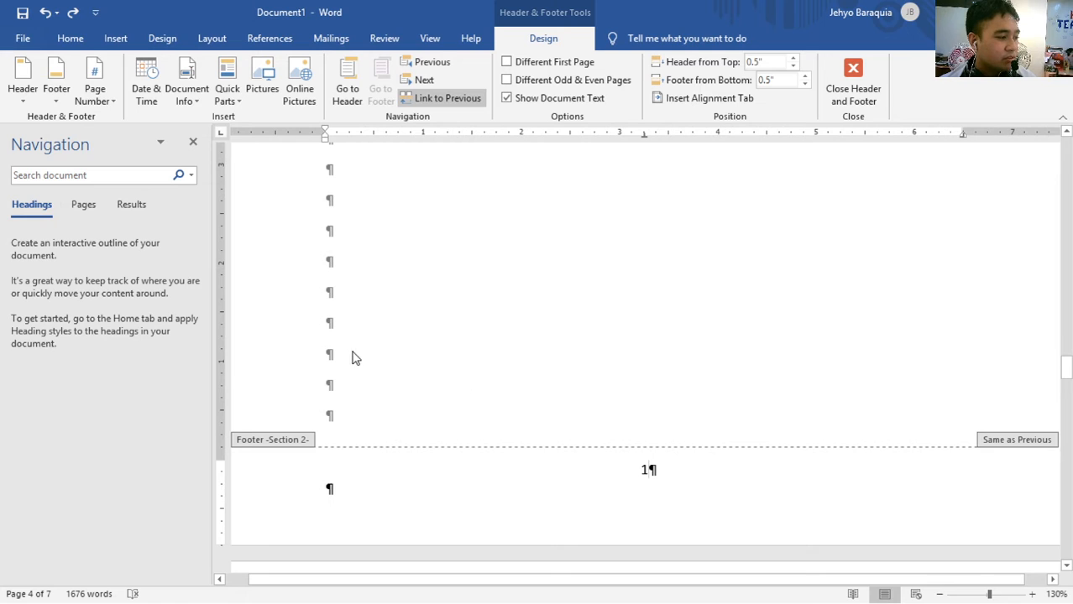
- Leave footer editing and insert a Next Page section break among the empty paragraphs near the end of page 4
double_click(332, 357)
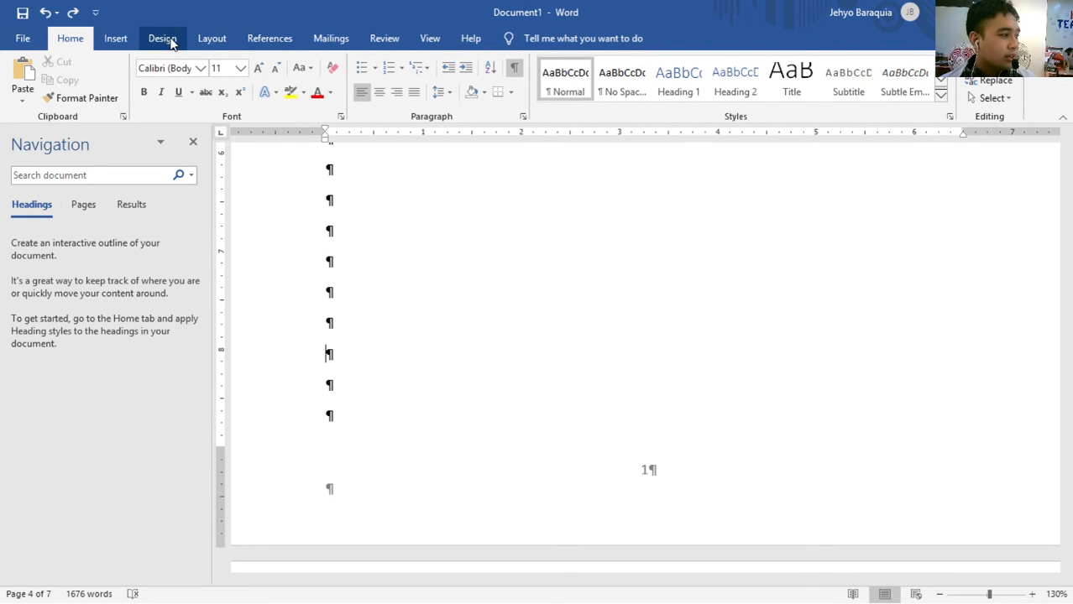
left_click(214, 39)
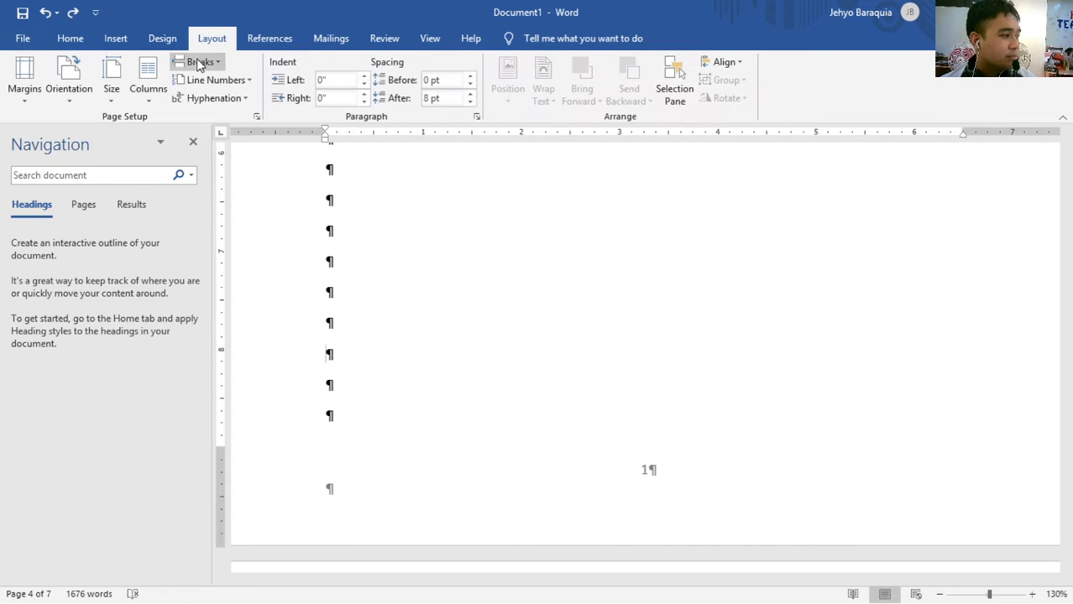
left_click(199, 64)
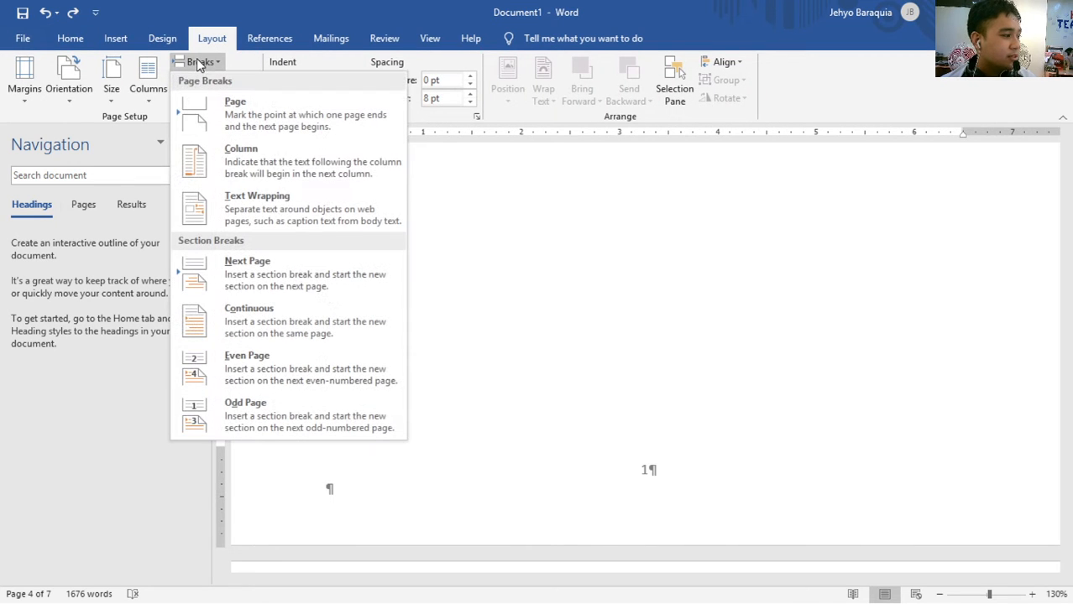
left_click(306, 273)
scroll(353, 319, "down", 10)
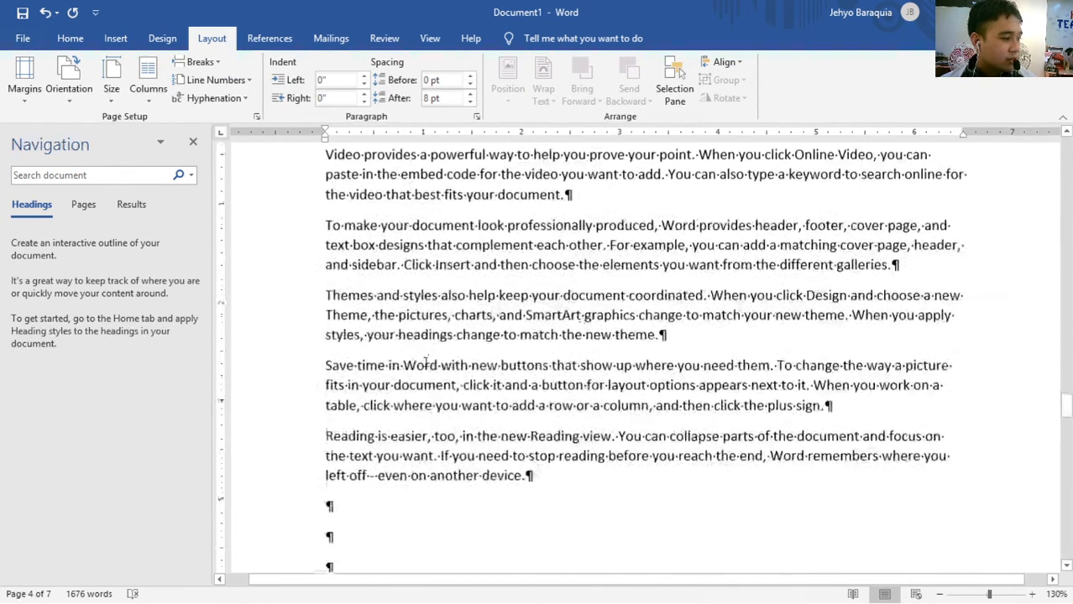
scroll(377, 344, "up", 2)
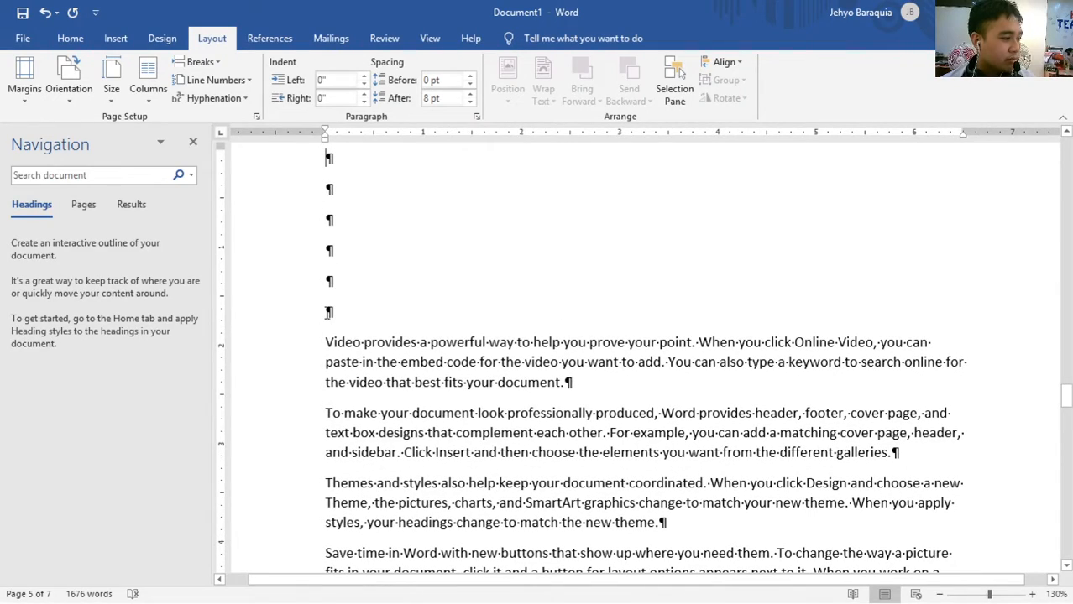
- Delete the empty paragraphs at the start of page 5 so the page begins with the "Video provides" paragraph
key("Delete")
key("Delete")
key("Delete")
key("Delete")
key("Delete")
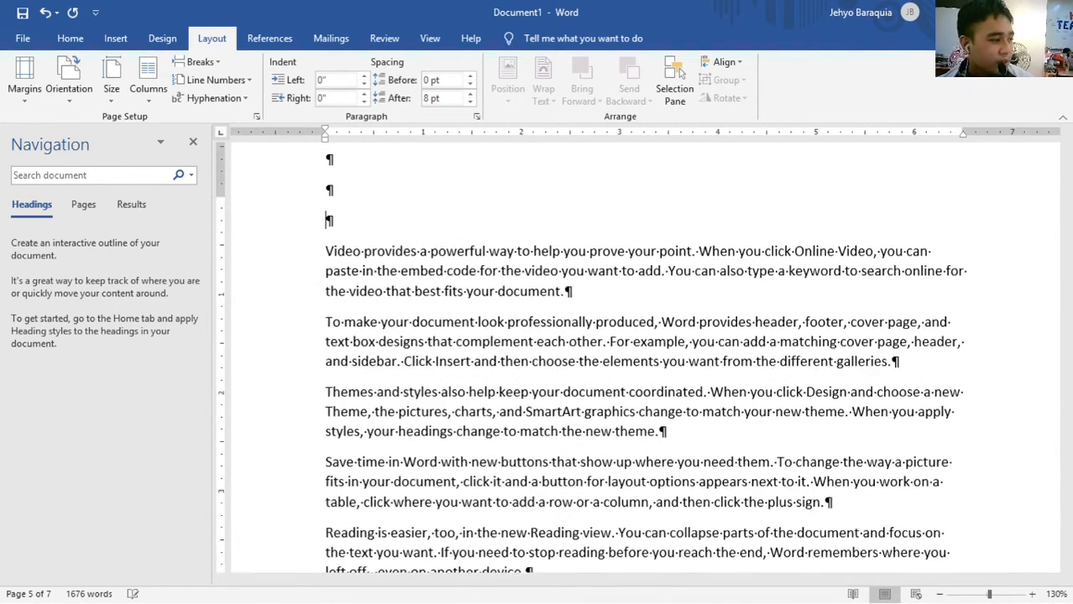
scroll(335, 260, "up", 3)
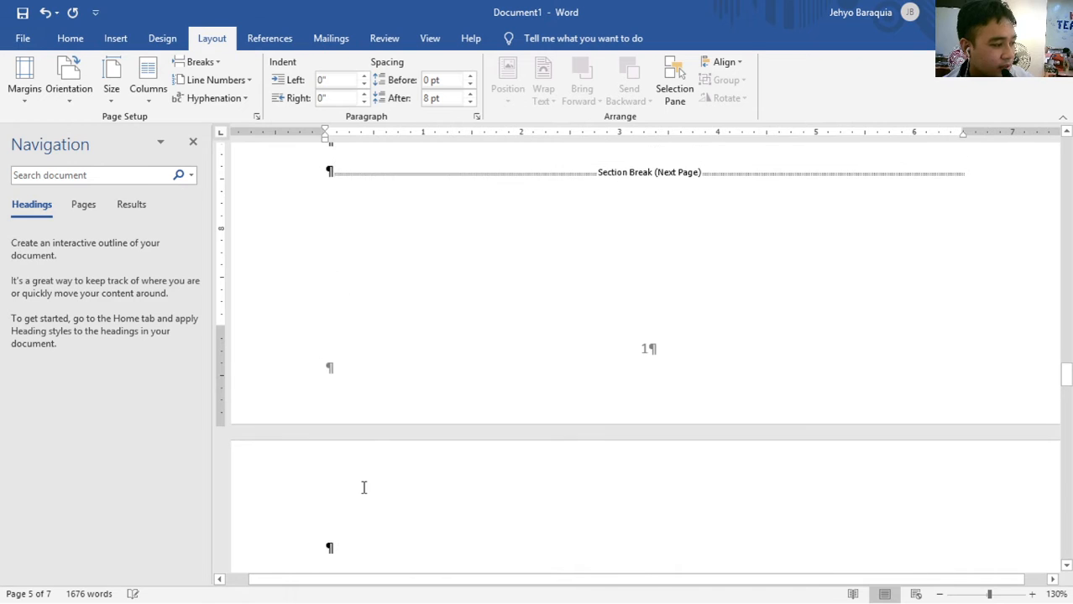
scroll(364, 487, "down", 1)
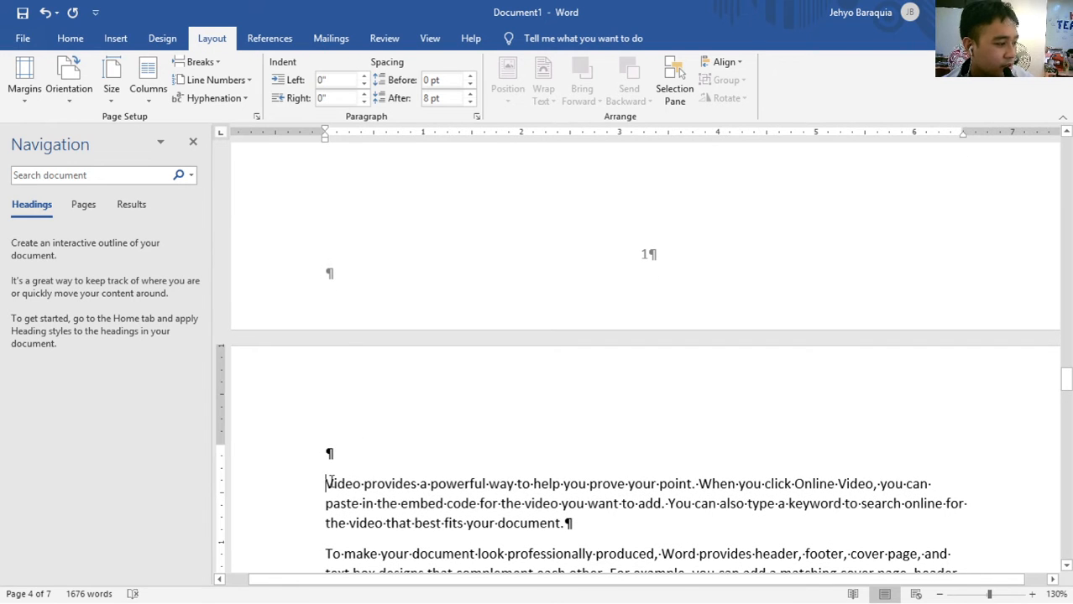
key("BackSpace")
scroll(353, 468, "up", 2)
scroll(342, 467, "down", 4)
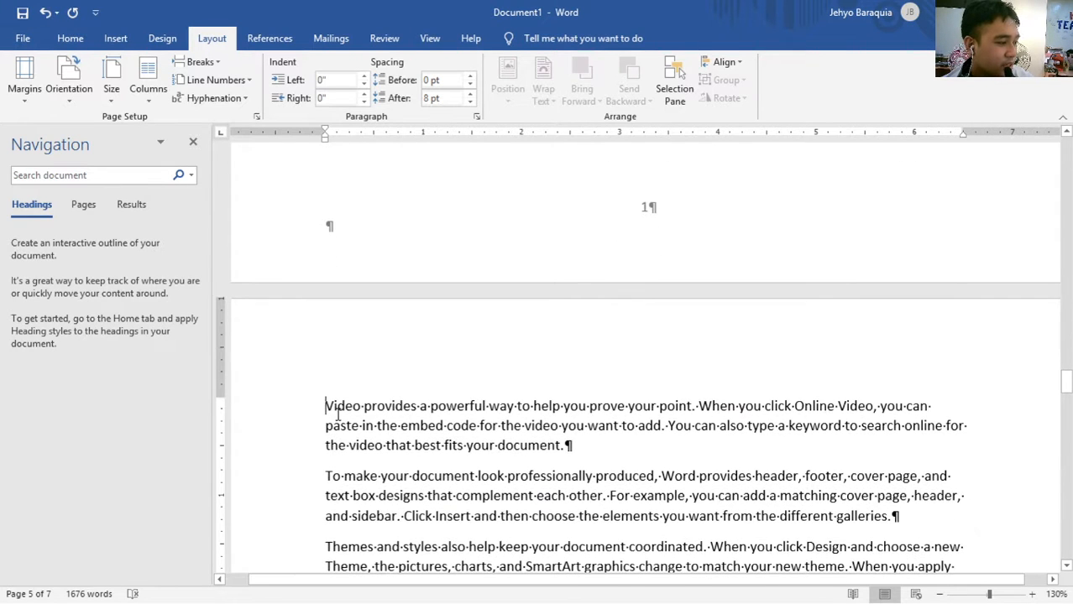
- Review the new section break at the end of page 4 and compare the Section 2 footer with the surrounding pages
scroll(334, 305, "up", 1)
scroll(334, 305, "up", 8)
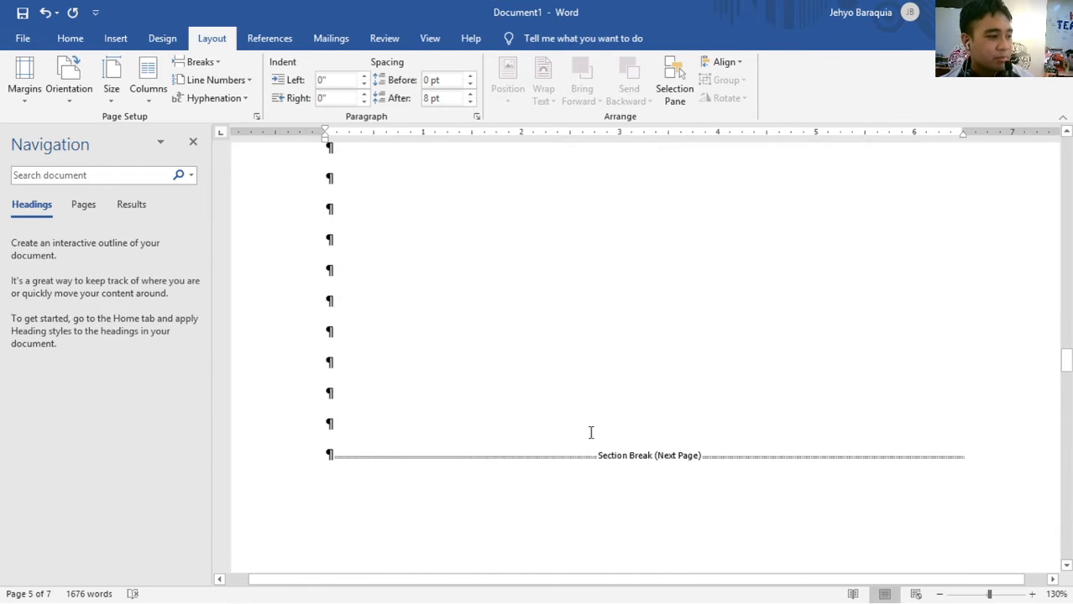
scroll(621, 422, "down", 3)
scroll(632, 421, "down", 4)
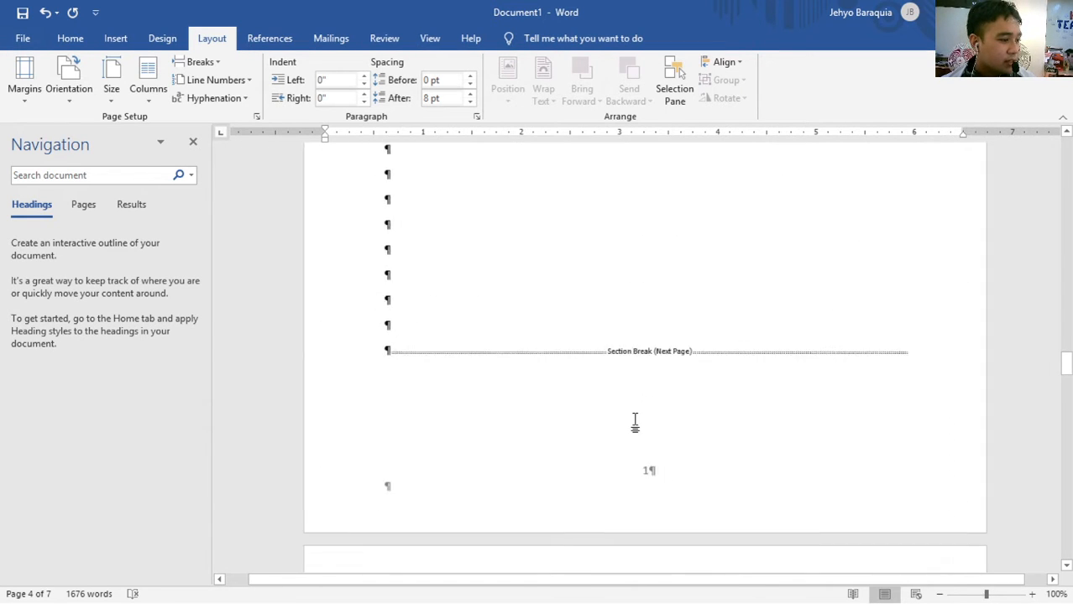
double_click(648, 421)
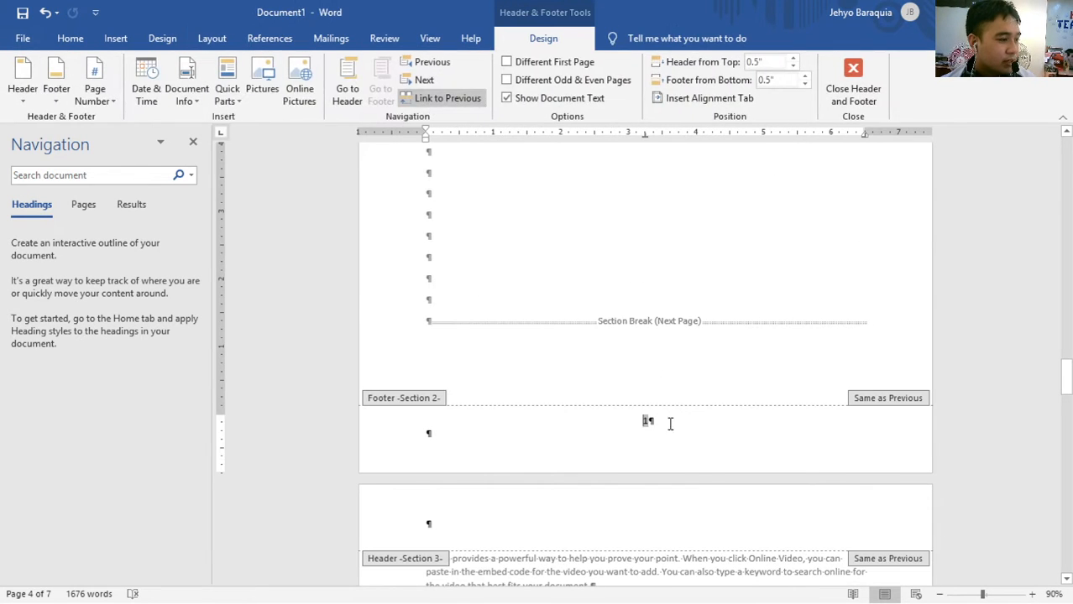
scroll(656, 412, "down", 1)
scroll(663, 417, "up", 15)
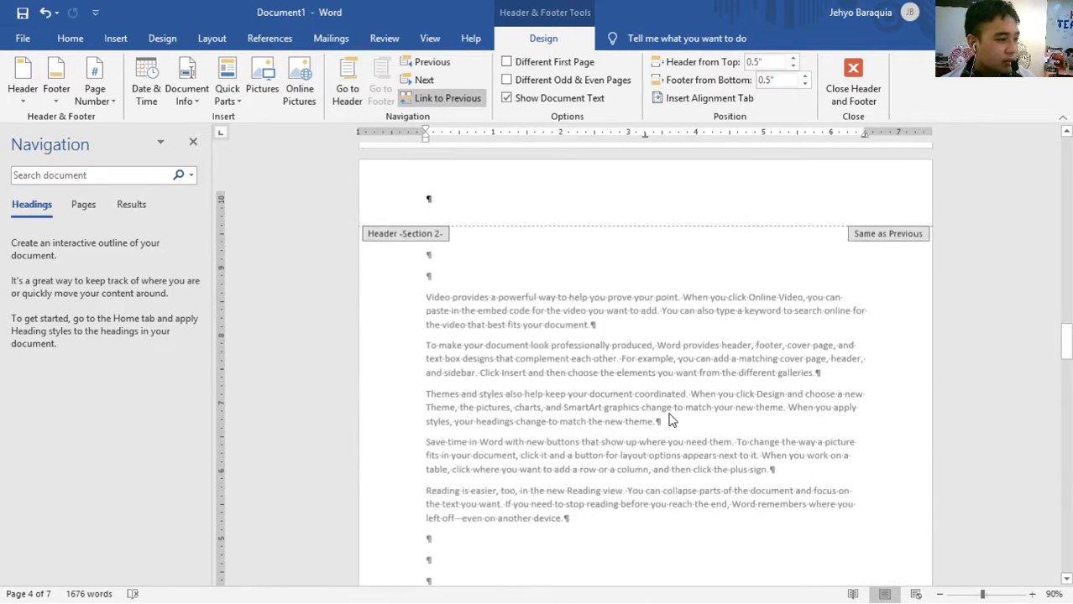
scroll(676, 413, "up", 3)
scroll(678, 418, "down", 20)
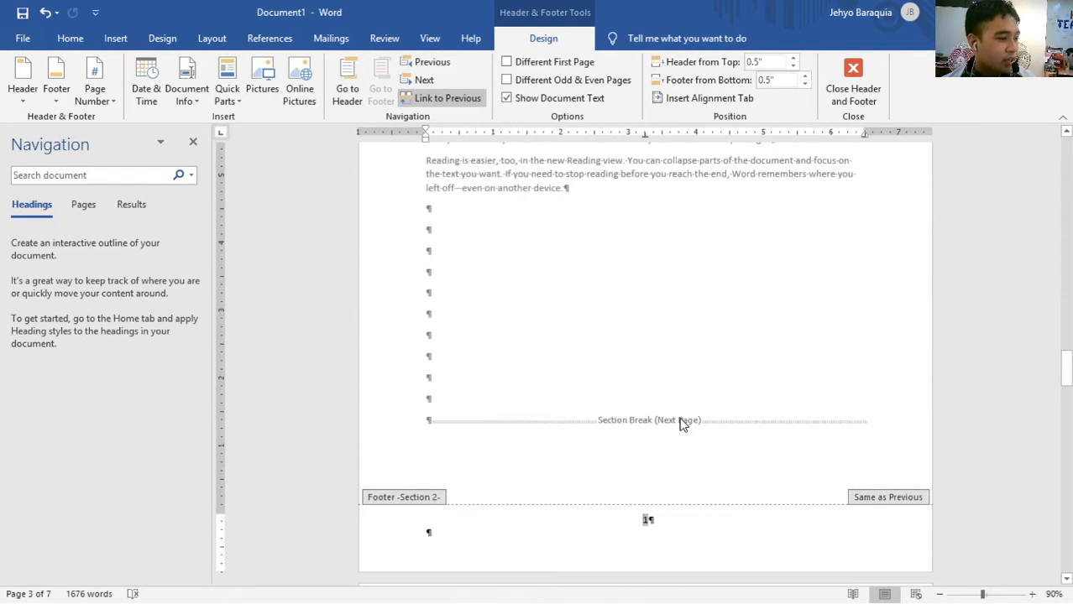
scroll(659, 388, "down", 5)
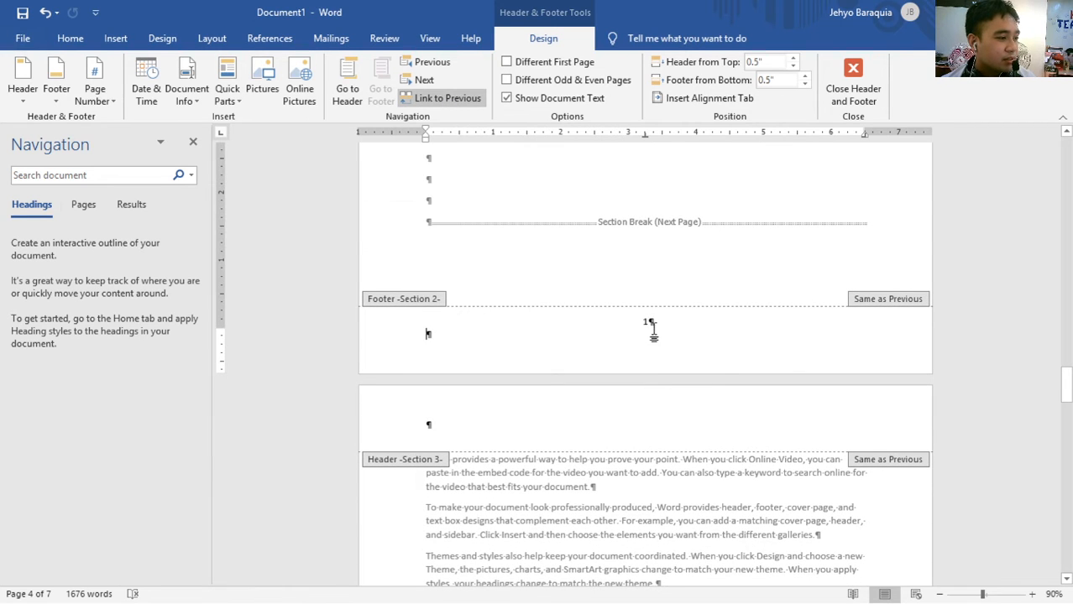
scroll(663, 361, "down", 17)
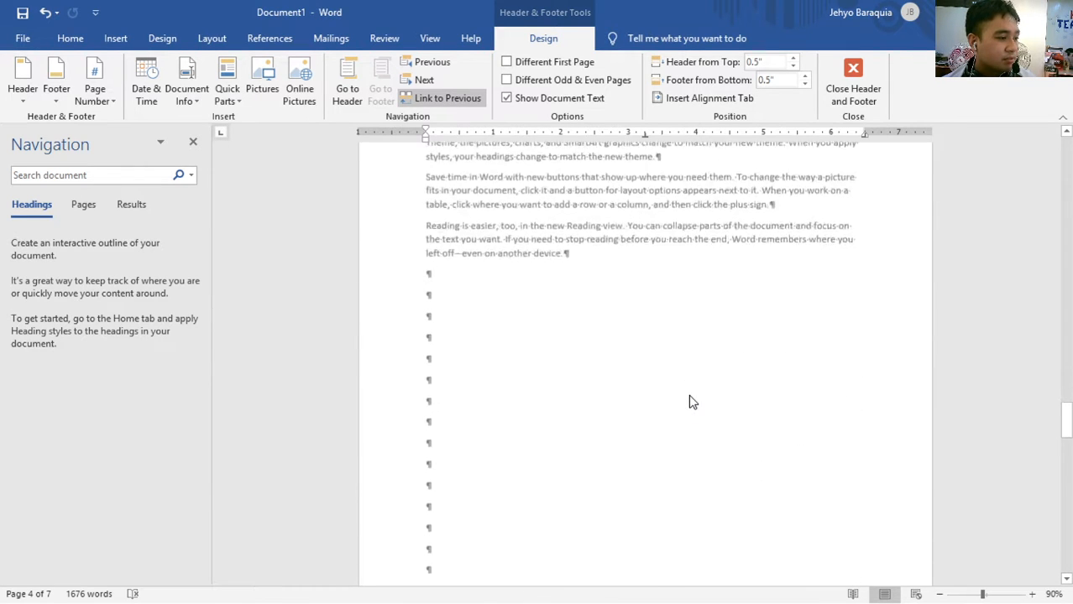
scroll(683, 418, "up", 16)
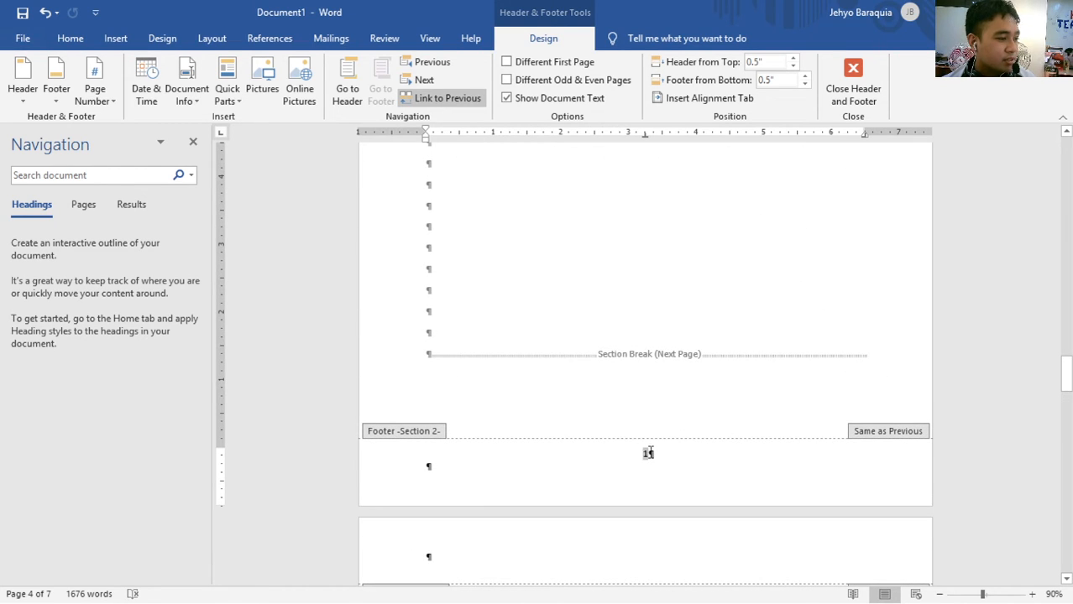
- Turn off the Section 2 footer's link to the previous section
left_click(445, 98)
scroll(687, 520, "up", 2)
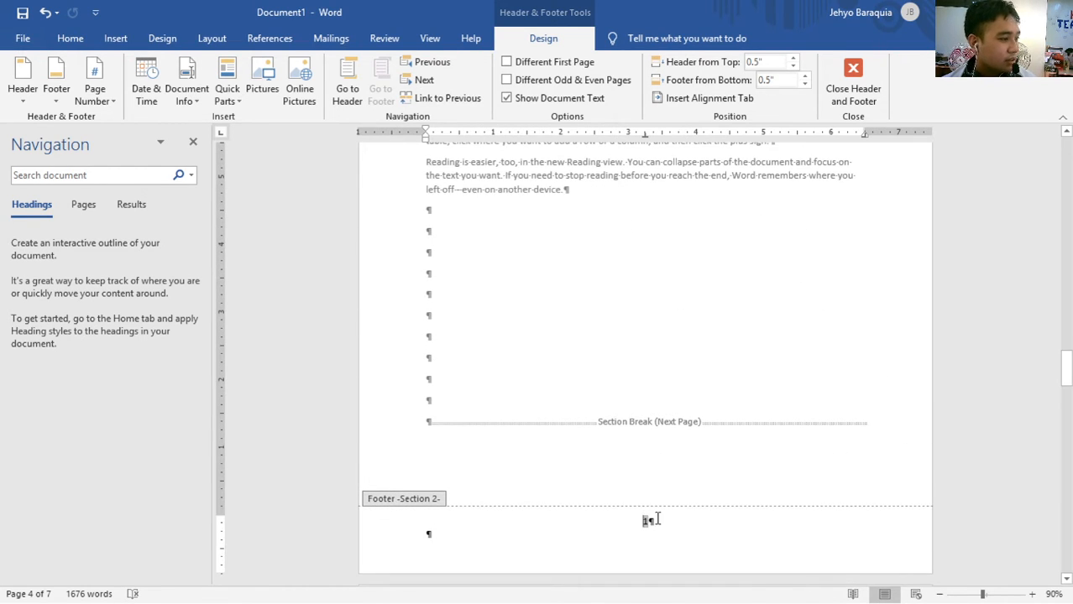
scroll(697, 495, "down", 5)
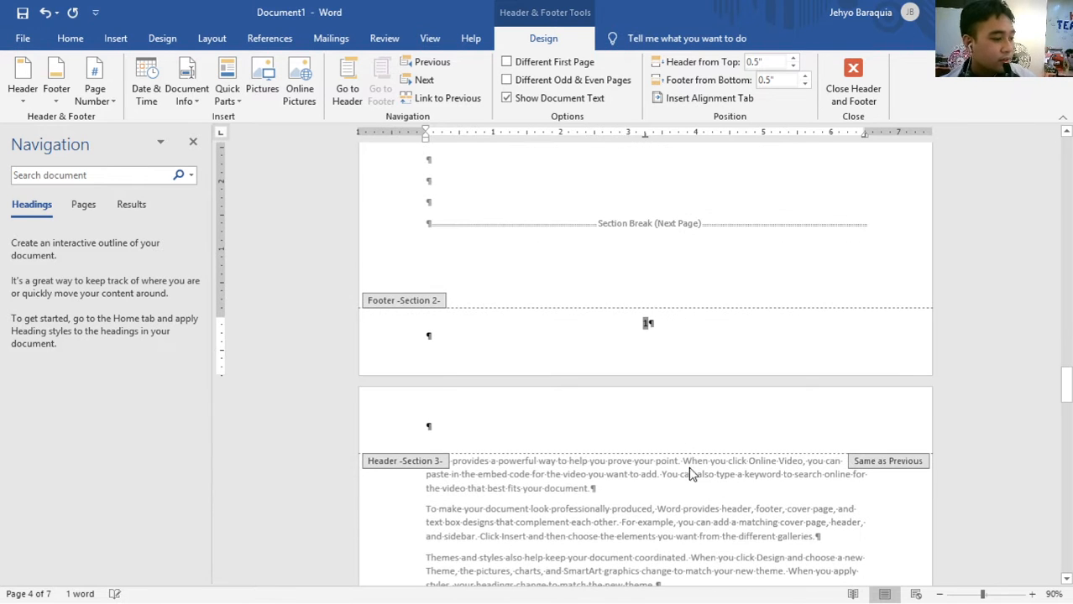
- Try deleting the page number from the Section 2 footer, check the Section 3 footers, and undo the deletion
scroll(705, 418, "down", 20)
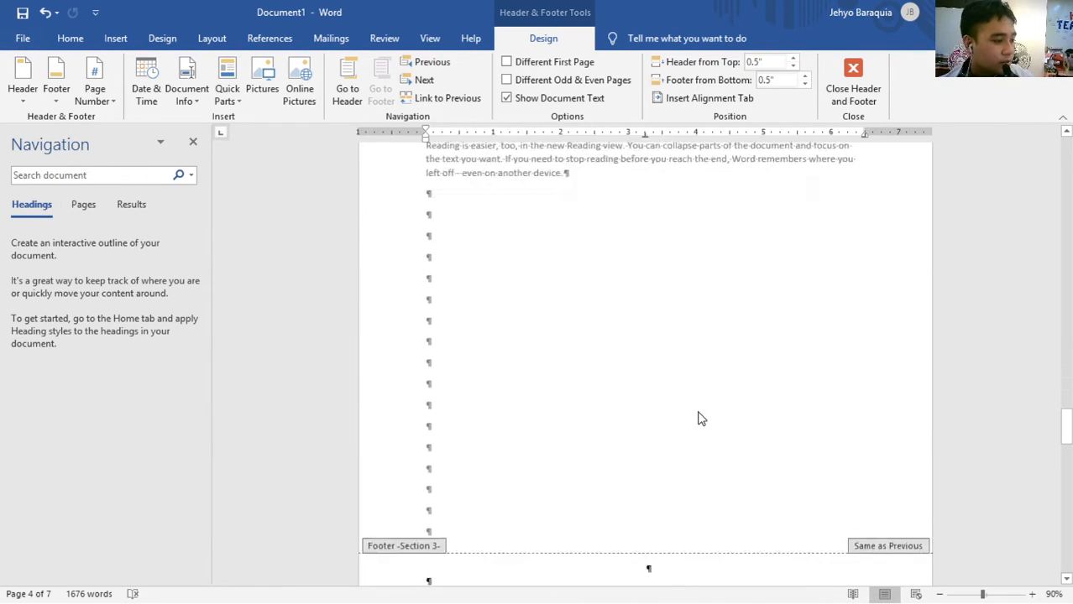
scroll(698, 417, "up", 10)
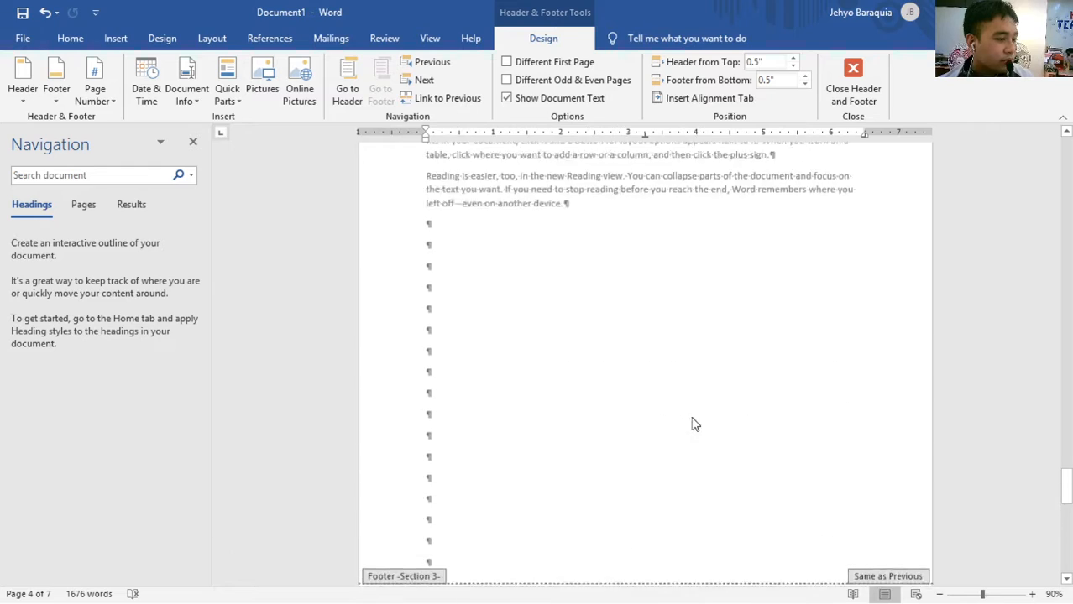
scroll(695, 424, "down", 6)
scroll(700, 412, "up", 5)
scroll(705, 382, "up", 20)
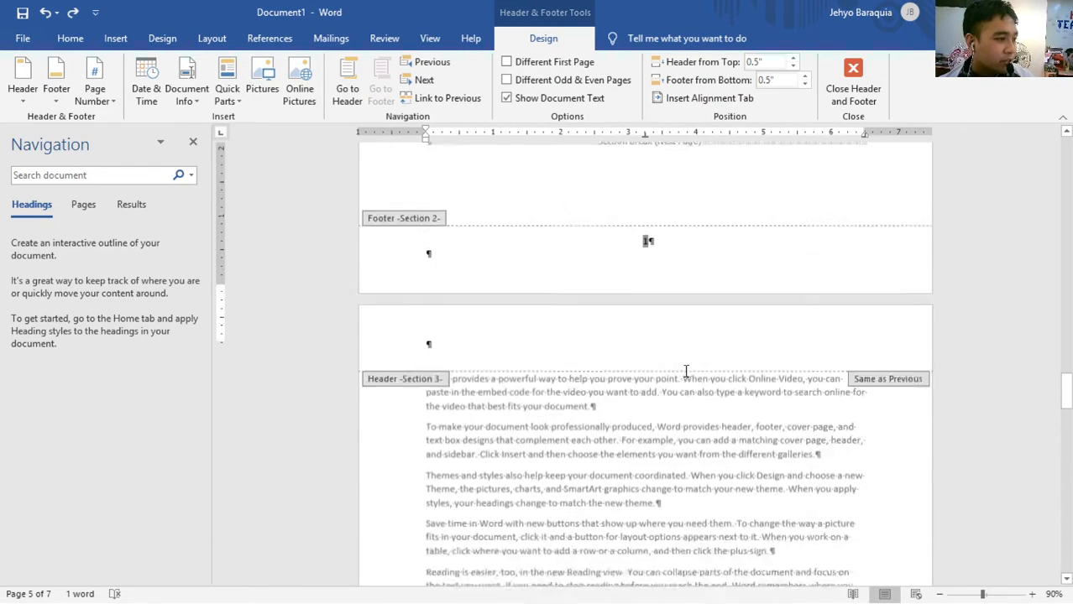
scroll(676, 375, "up", 5)
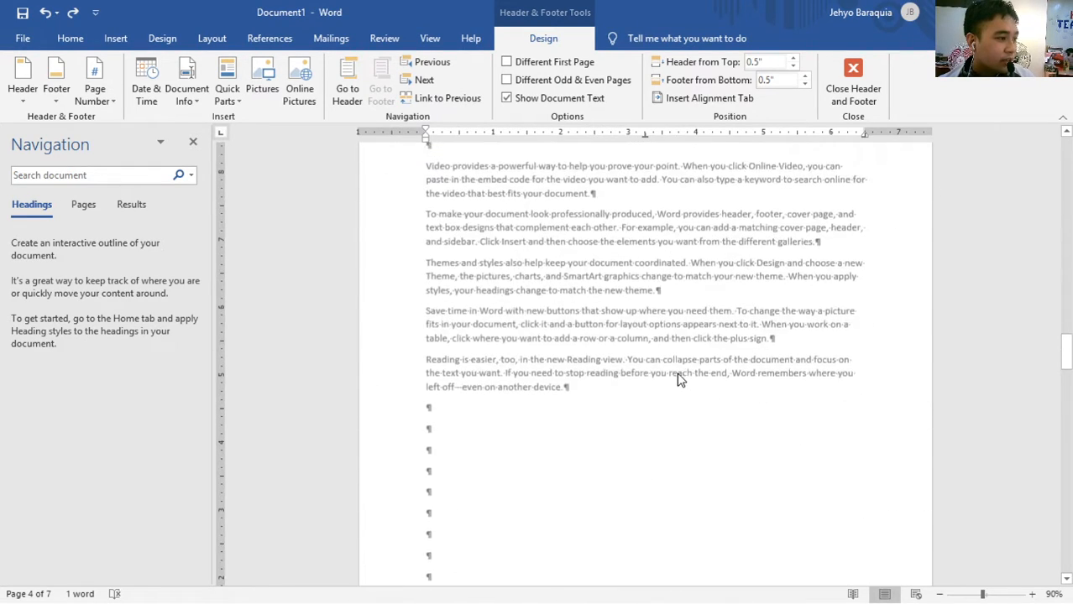
scroll(677, 375, "down", 15)
scroll(674, 382, "up", 5)
scroll(676, 361, "down", 2)
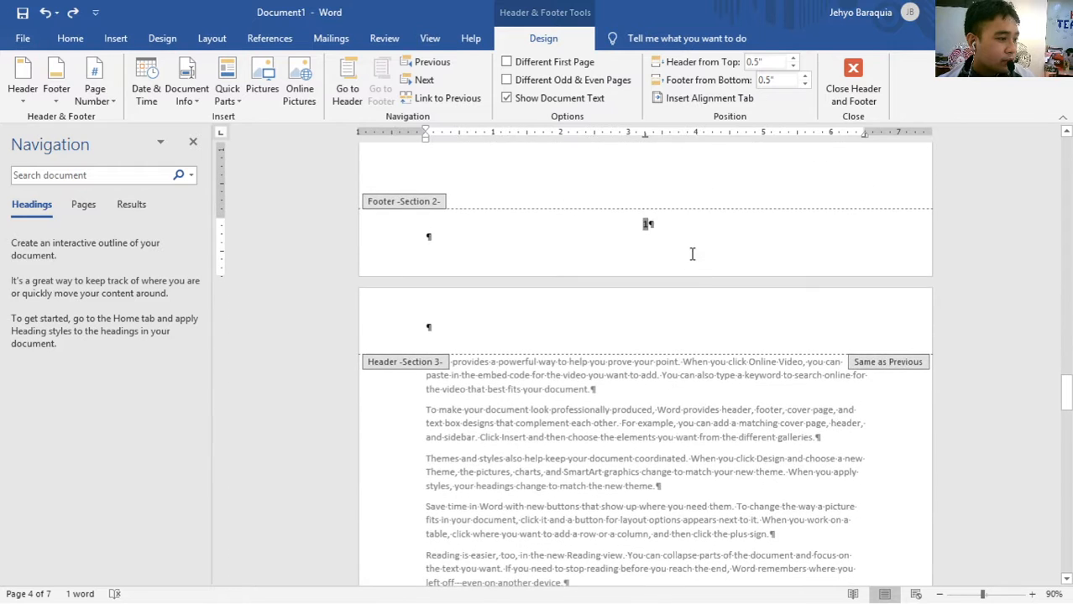
- Compare the page numbers and link status of the Section 2 and Section 3 footers on pages 4 and 5
left_click(689, 254)
scroll(665, 261, "up", 1)
scroll(677, 353, "down", 1)
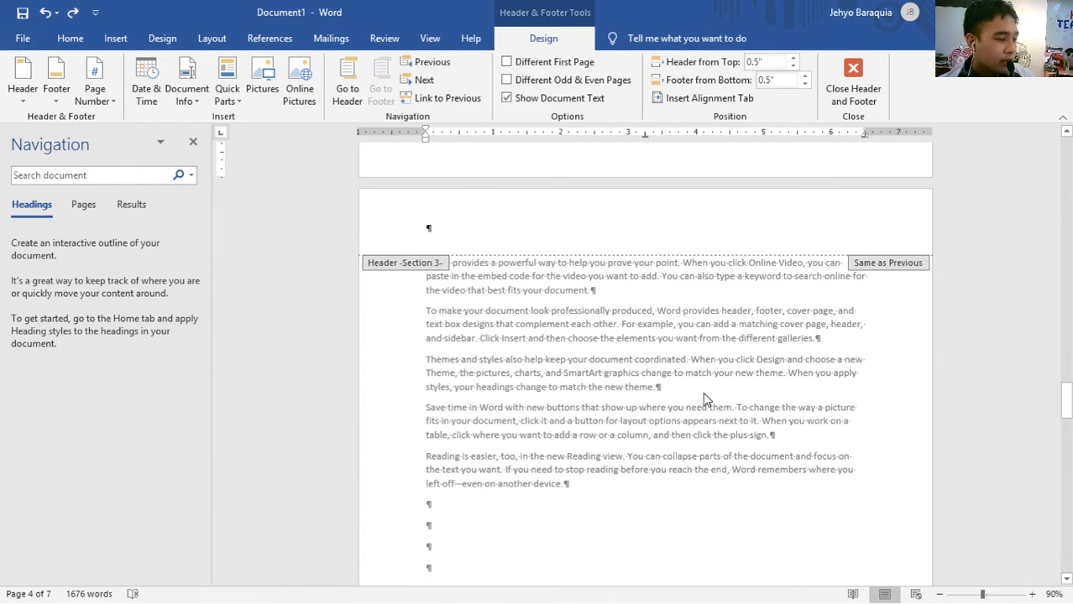
scroll(710, 409, "down", 10)
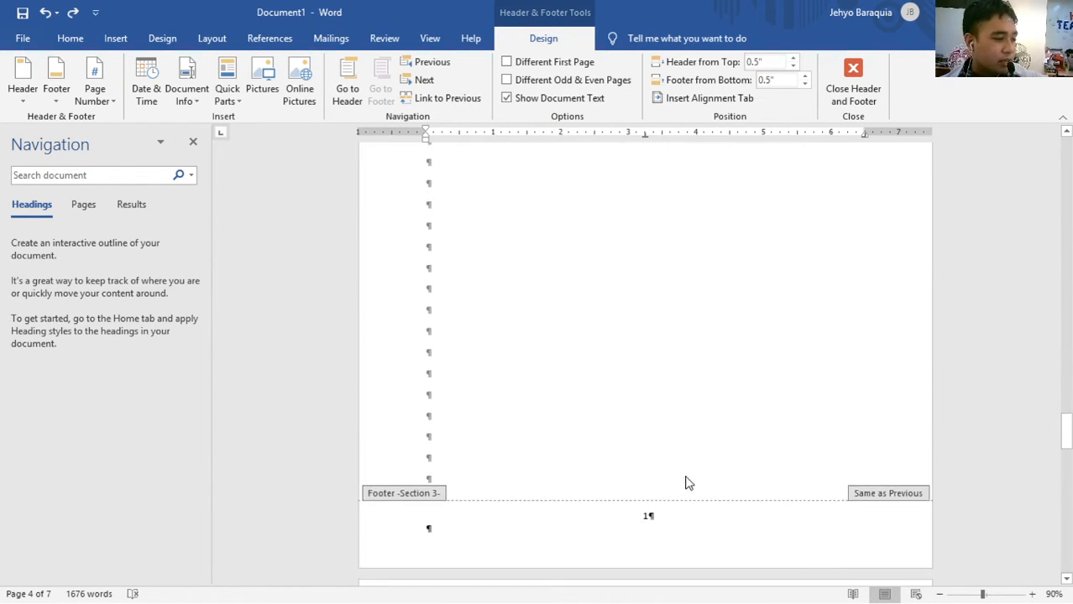
left_click(624, 461)
scroll(638, 466, "up", 15)
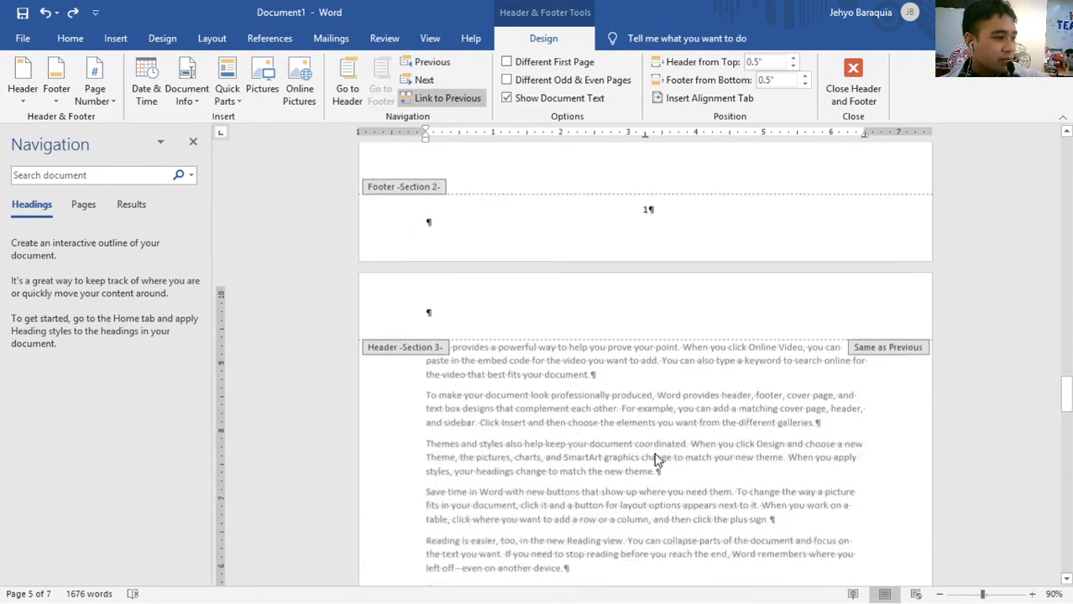
scroll(711, 310, "down", 15)
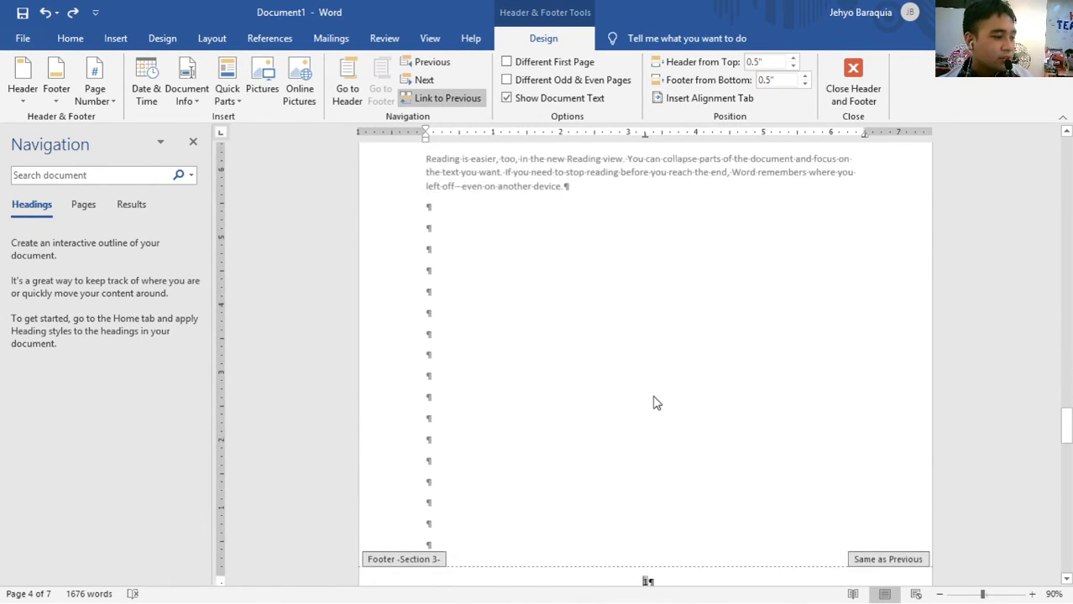
scroll(647, 382, "down", 10)
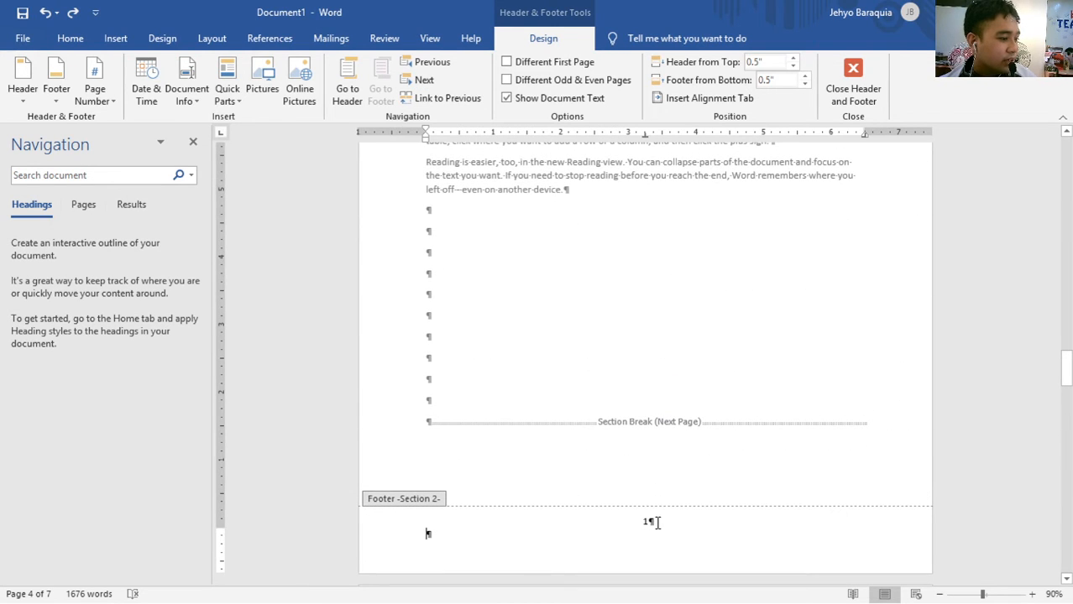
- Restore the Section 2 footer's link to the previous section
left_click(650, 523)
scroll(427, 144, "up", 1)
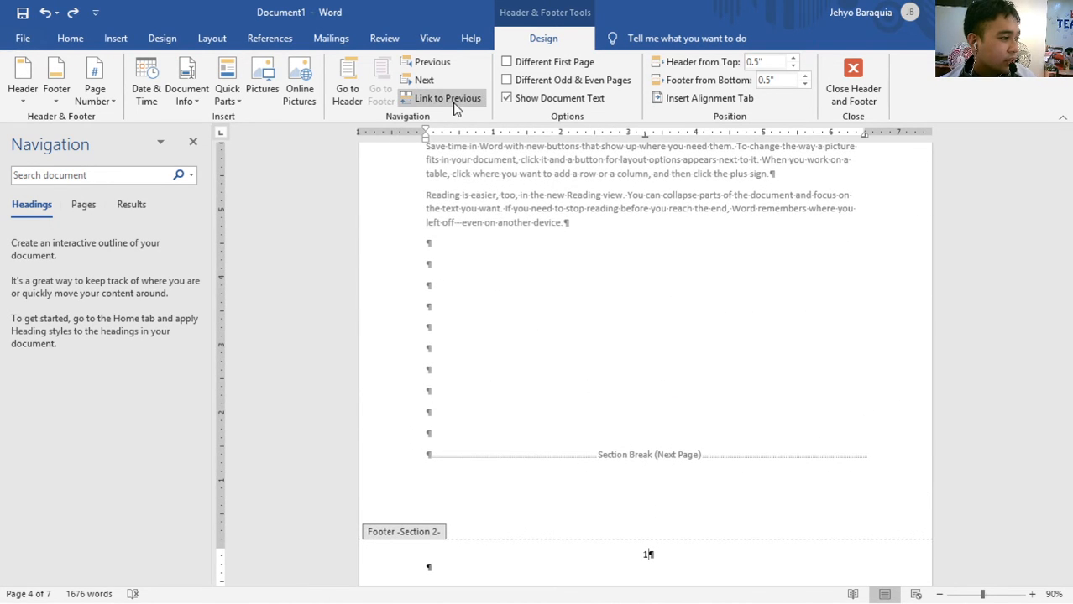
left_click(453, 101)
left_click(762, 287)
scroll(666, 443, "down", 15)
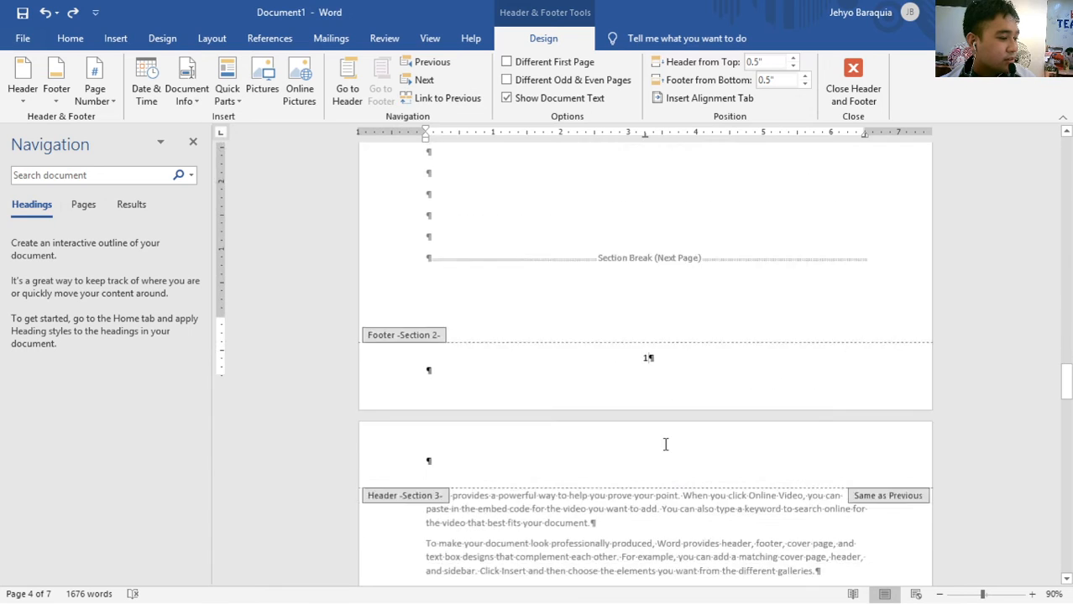
scroll(663, 320, "down", 10)
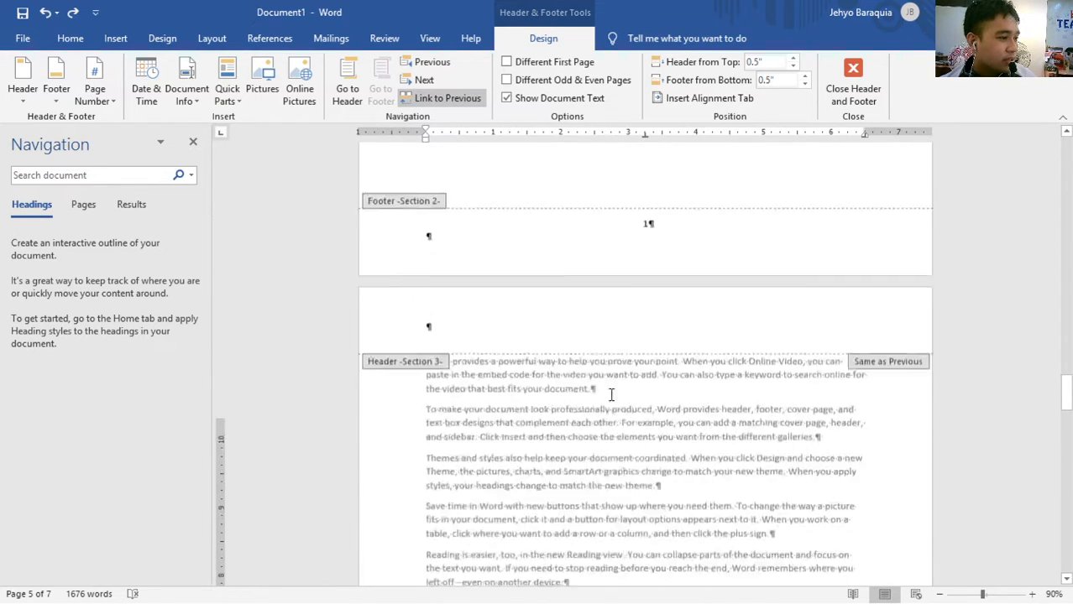
double_click(669, 401)
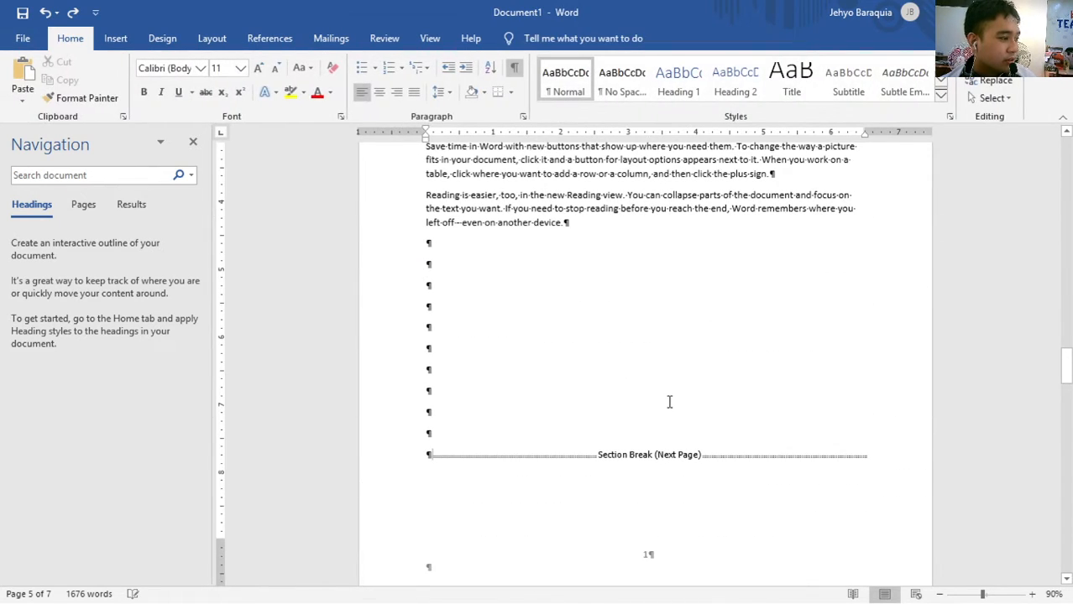
double_click(651, 561)
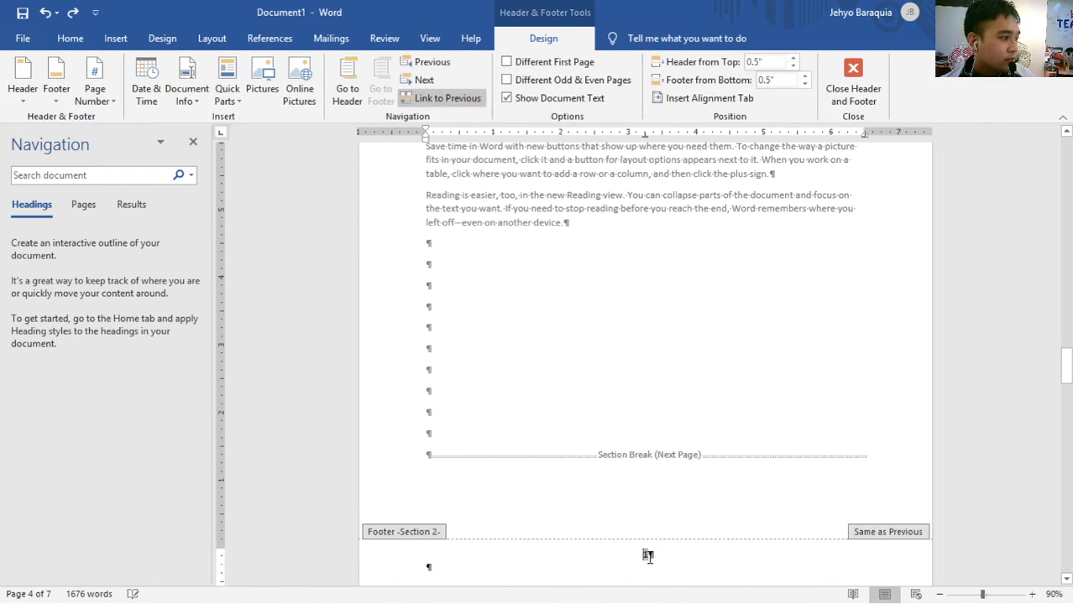
- Turn off the Section 3 footer's link to the previous section from the footer on page 5
scroll(663, 503, "down", 15)
scroll(681, 490, "down", 12)
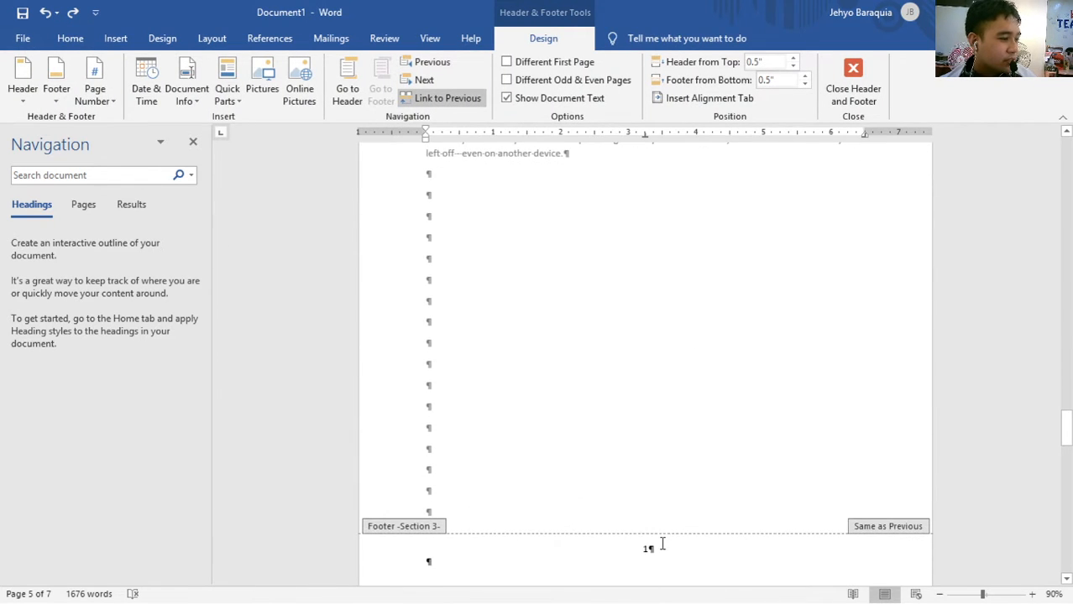
scroll(672, 521, "up", 5)
scroll(666, 477, "down", 10)
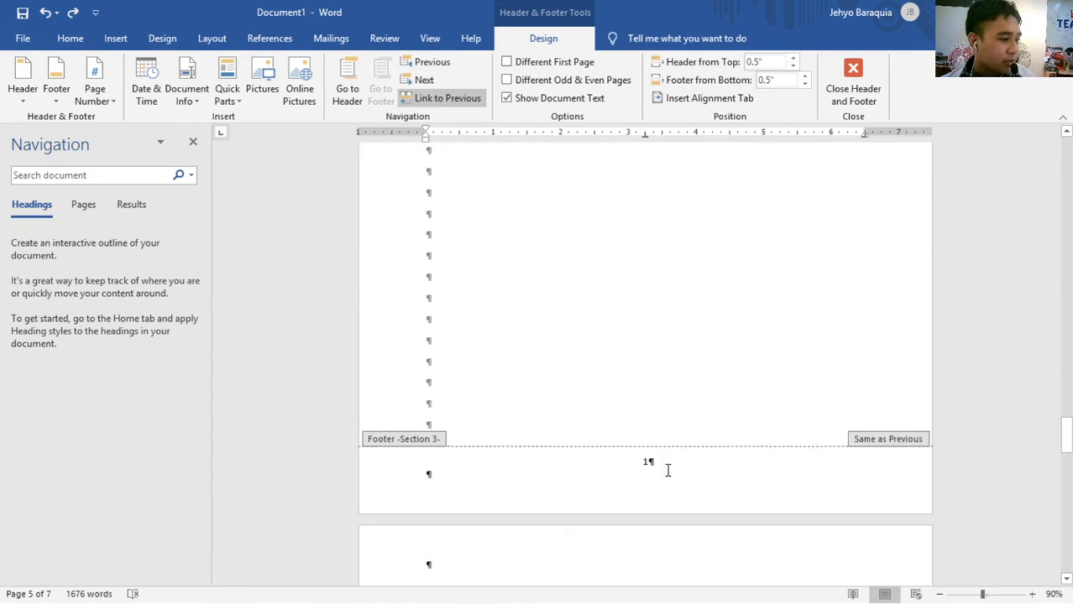
left_click(648, 450)
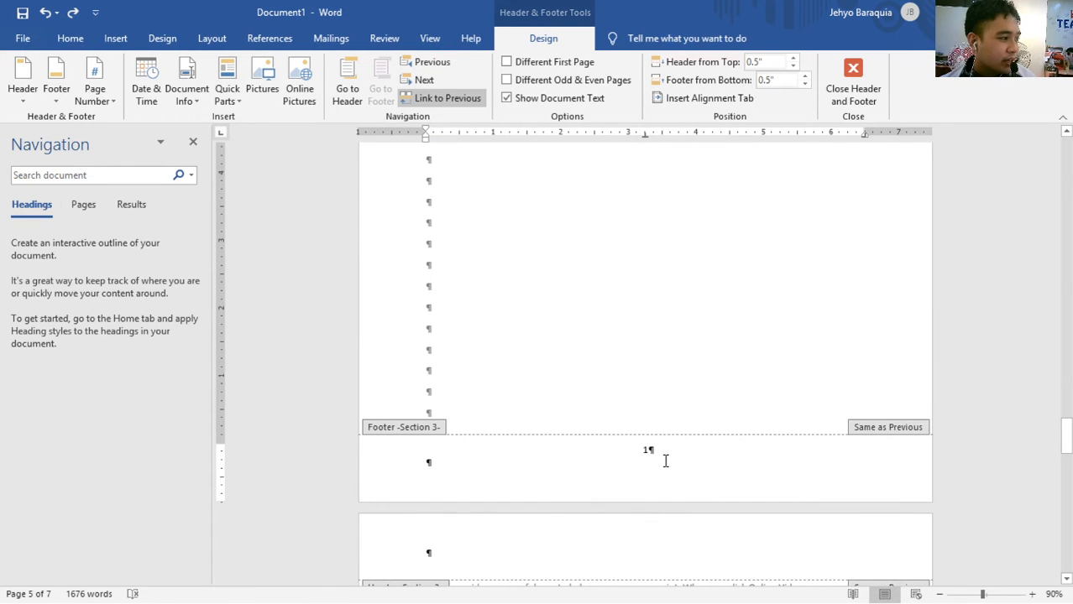
scroll(663, 465, "up", 10)
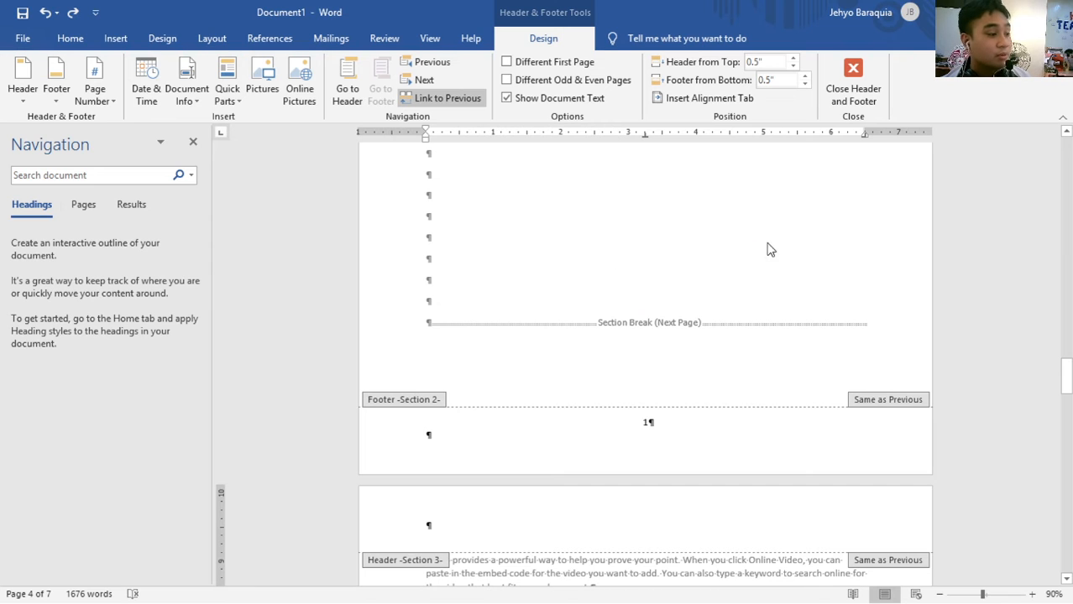
scroll(713, 294, "down", 10)
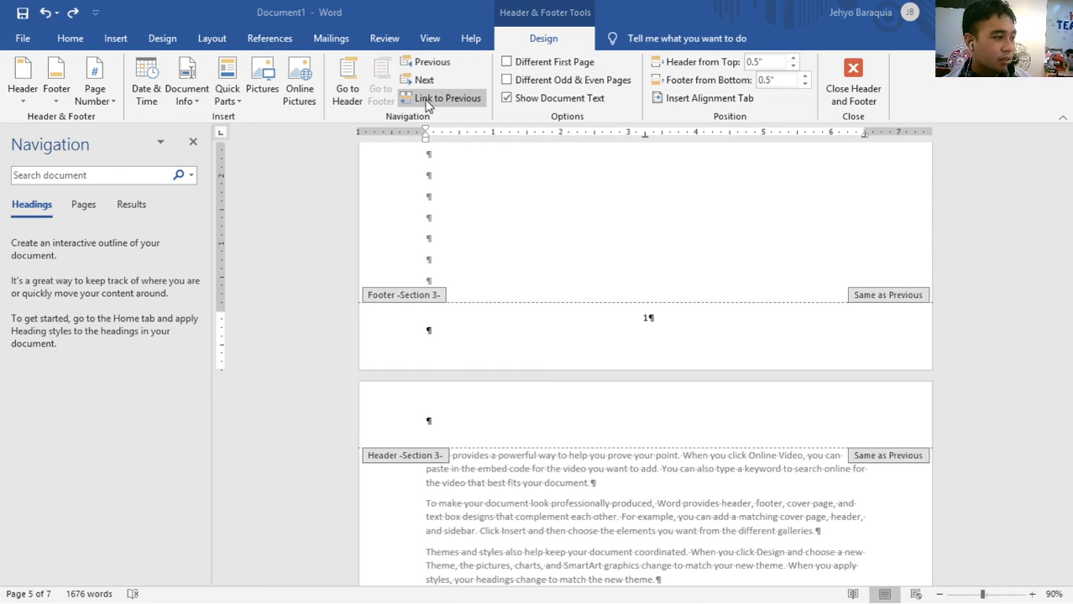
scroll(638, 336, "up", 10)
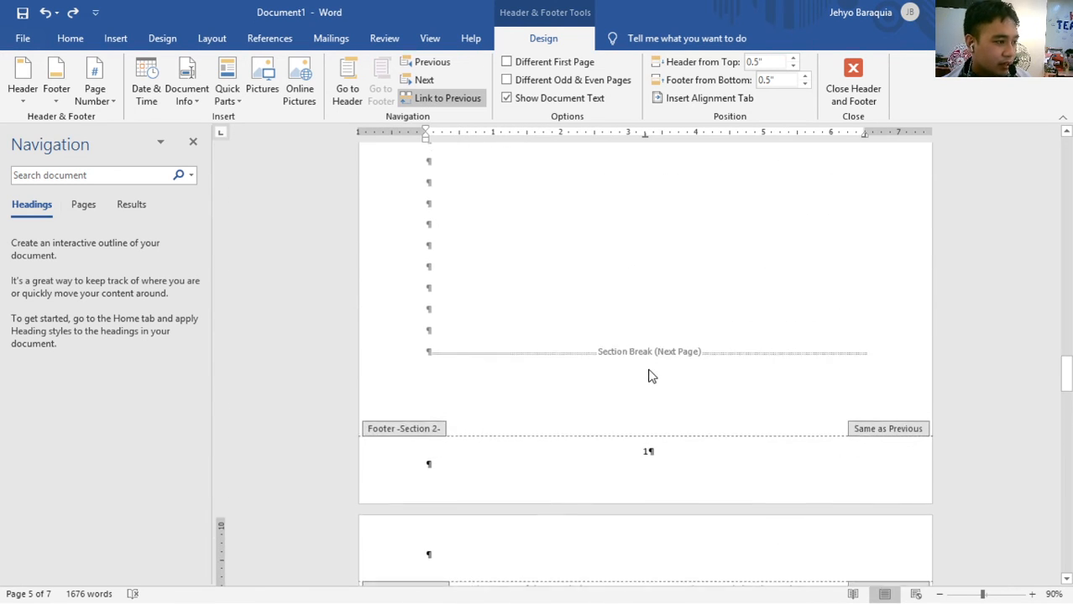
scroll(638, 328, "down", 10)
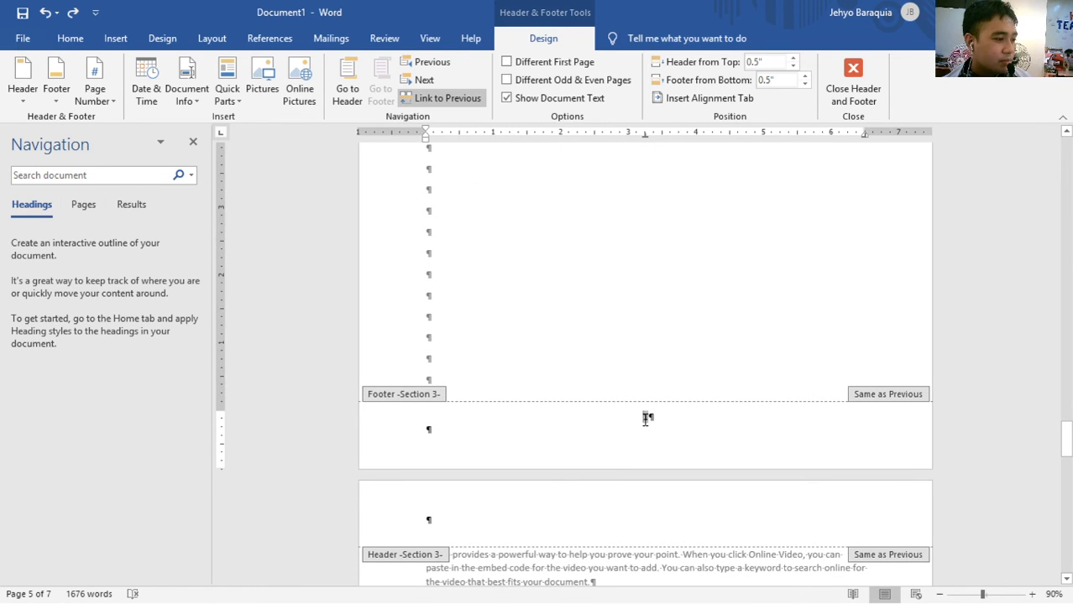
scroll(566, 235, "up", 2)
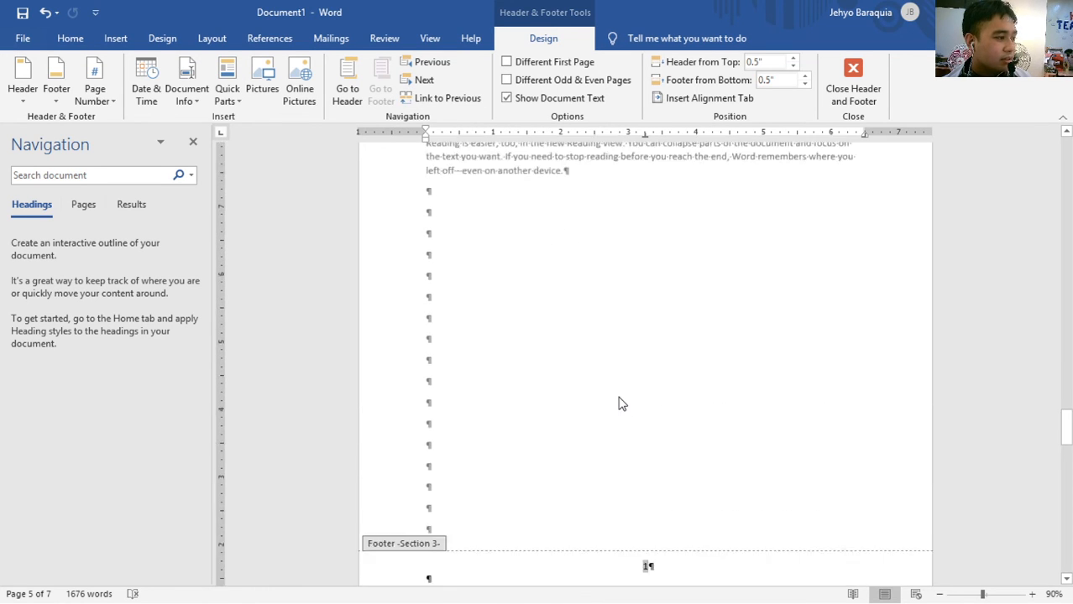
- Delete the page number from the Section 2 footer on page 4
scroll(621, 378, "down", 6)
scroll(640, 348, "up", 2)
left_click(649, 257)
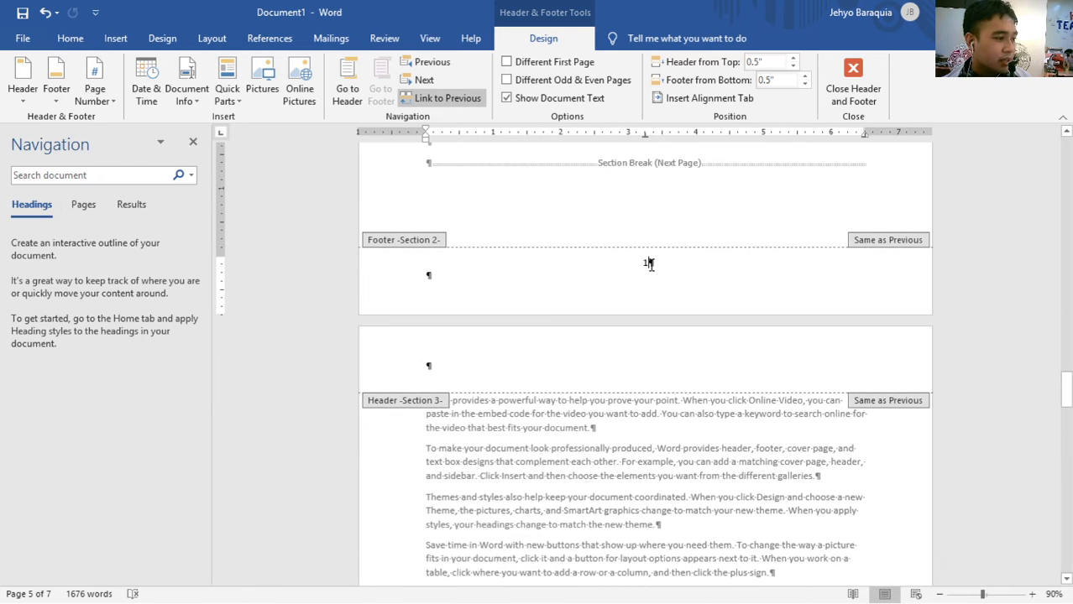
double_click(648, 263)
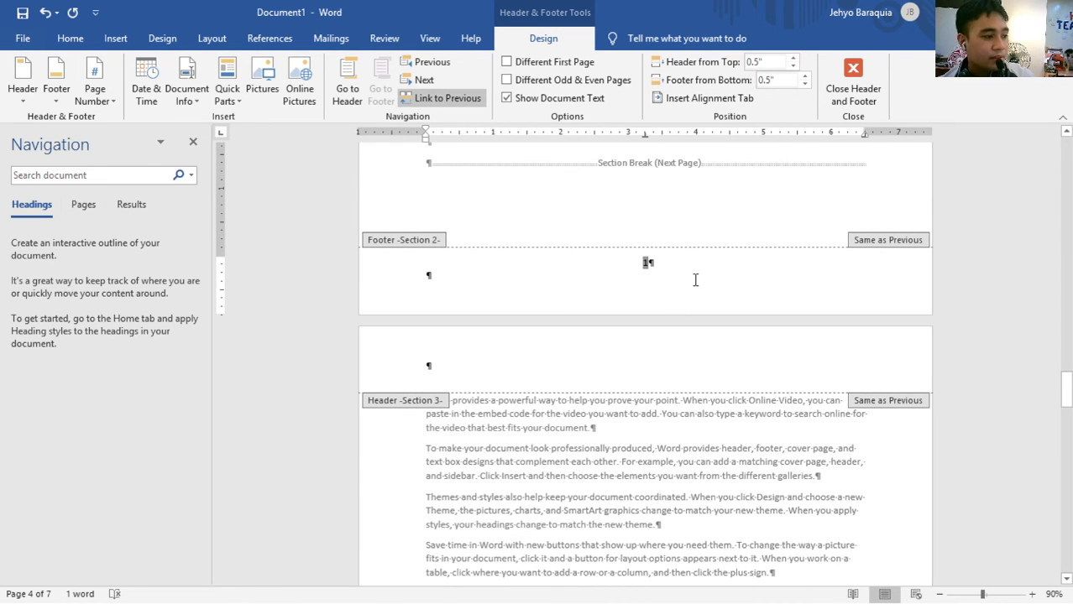
left_click(677, 292)
- Review the Section 2 footer on page 4 and the Section 3 footers through the last page for their page numbers
scroll(654, 348, "down", 10)
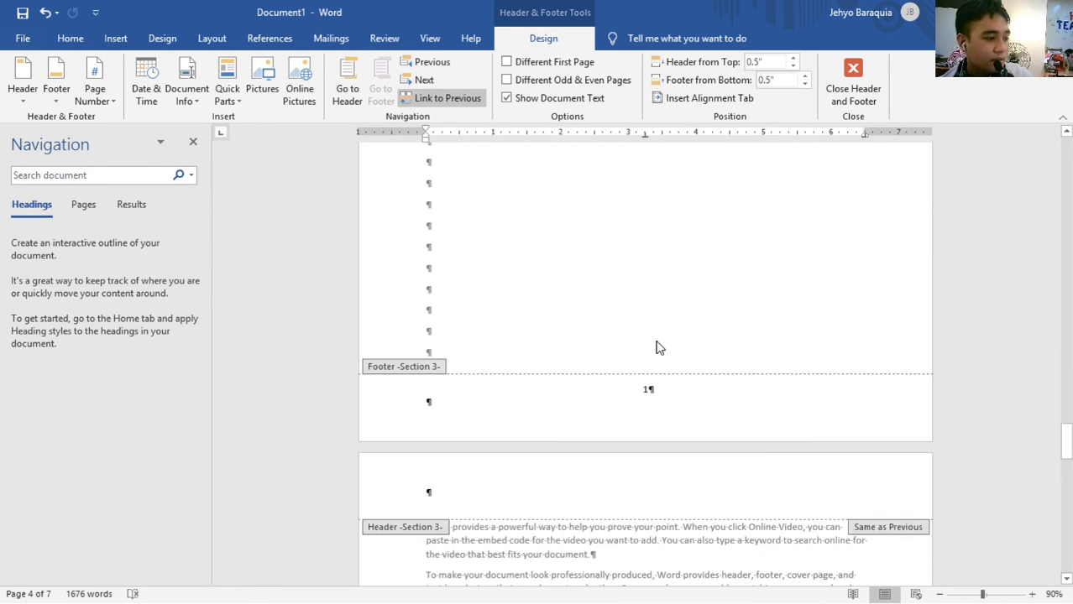
scroll(659, 348, "up", 1)
scroll(663, 351, "up", 9)
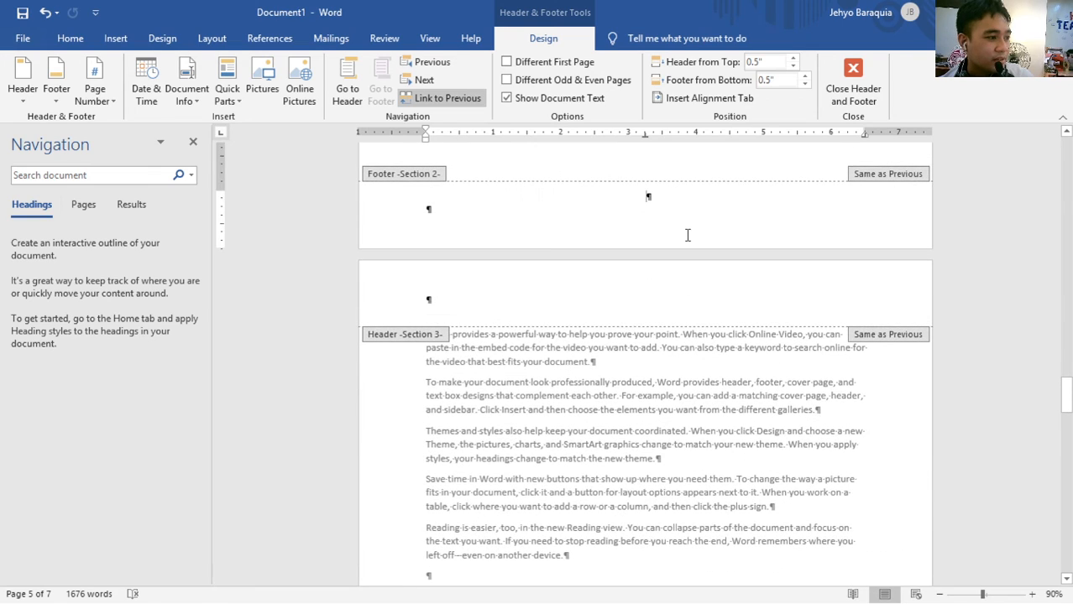
double_click(687, 235)
scroll(671, 352, "down", 7)
scroll(673, 352, "up", 9)
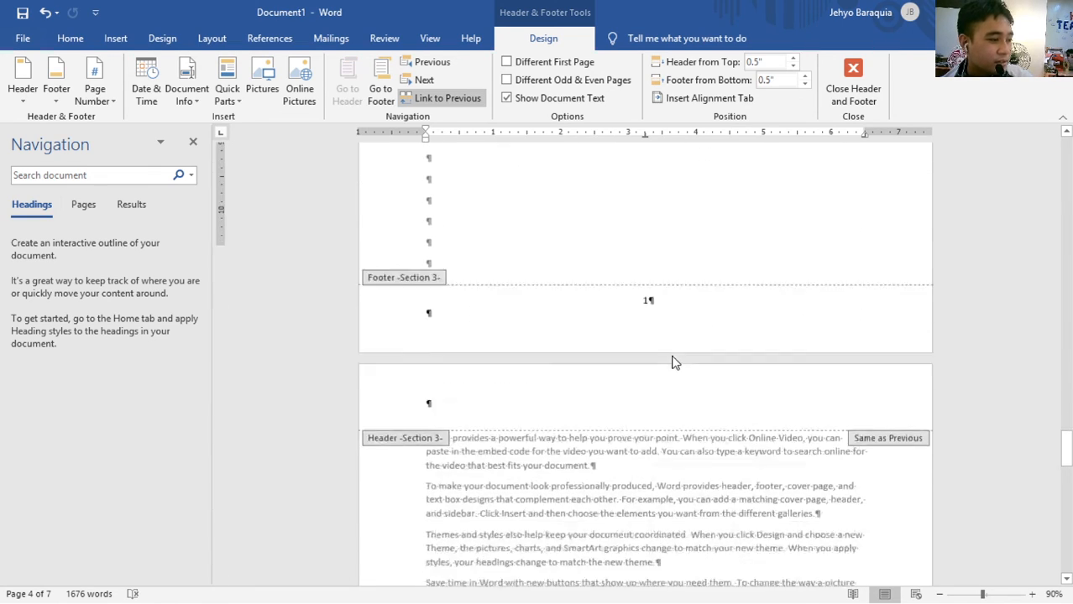
scroll(676, 369, "down", 8)
scroll(667, 357, "up", 11)
scroll(667, 430, "down", 16)
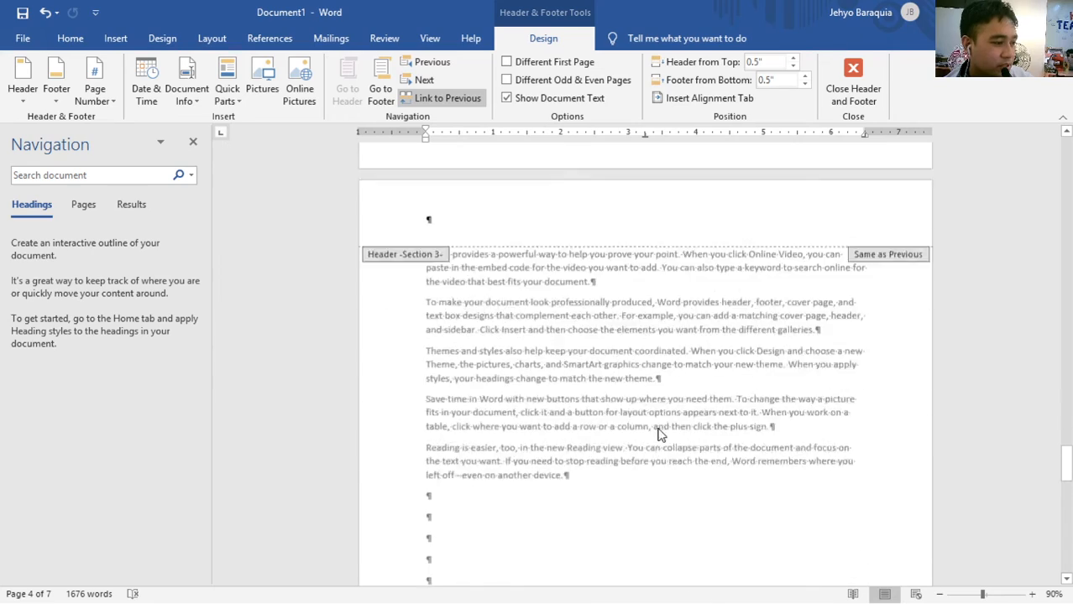
scroll(687, 445, "down", 6)
scroll(682, 446, "up", 9)
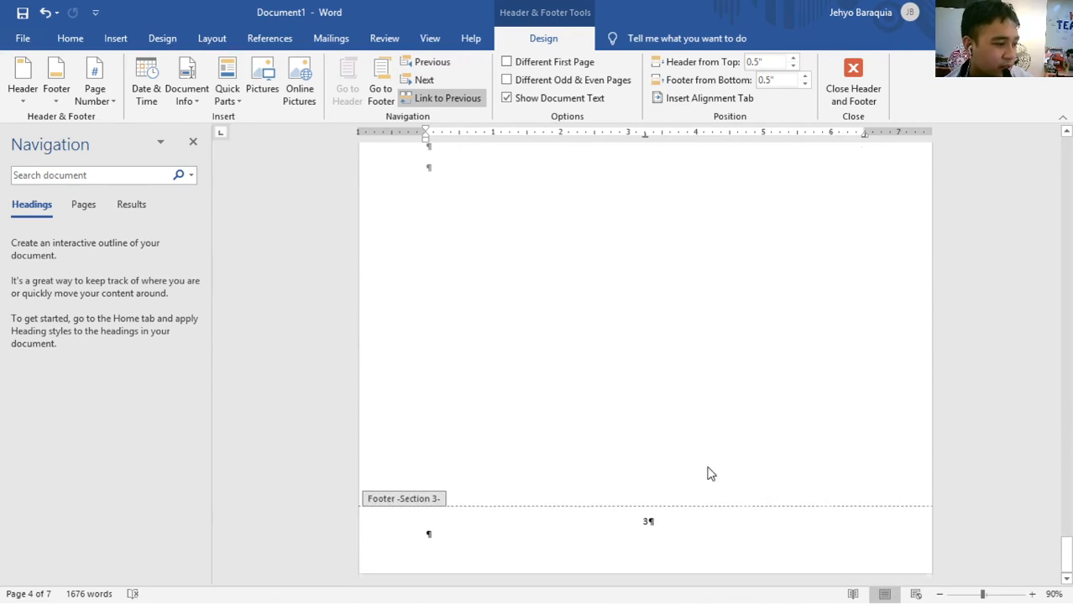
scroll(708, 471, "down", 5)
scroll(709, 435, "down", 6)
scroll(714, 438, "up", 5)
scroll(720, 440, "down", 9)
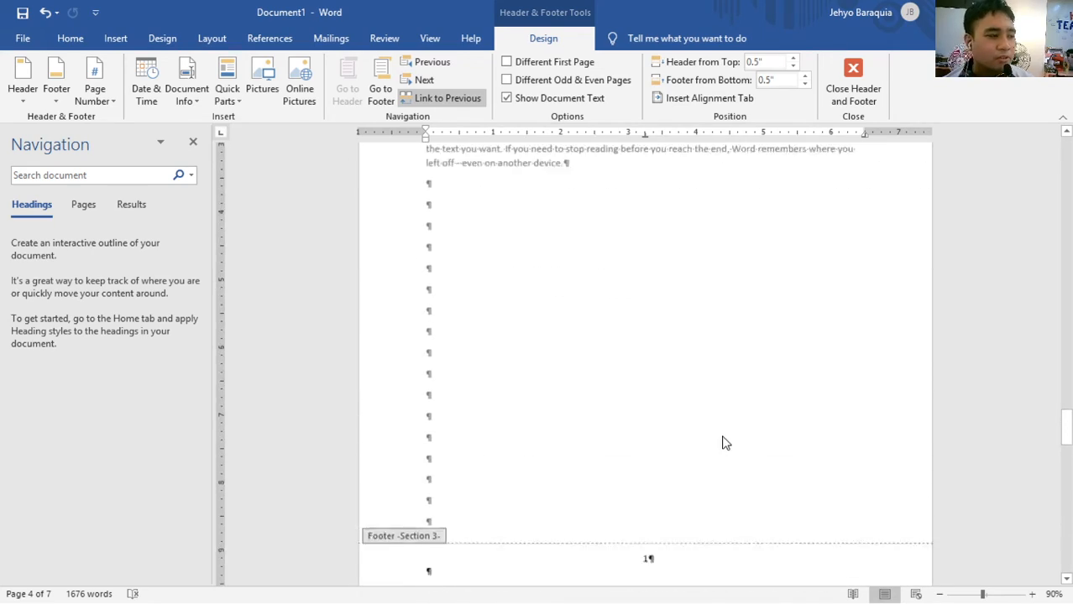
scroll(719, 436, "up", 20)
scroll(717, 432, "up", 3)
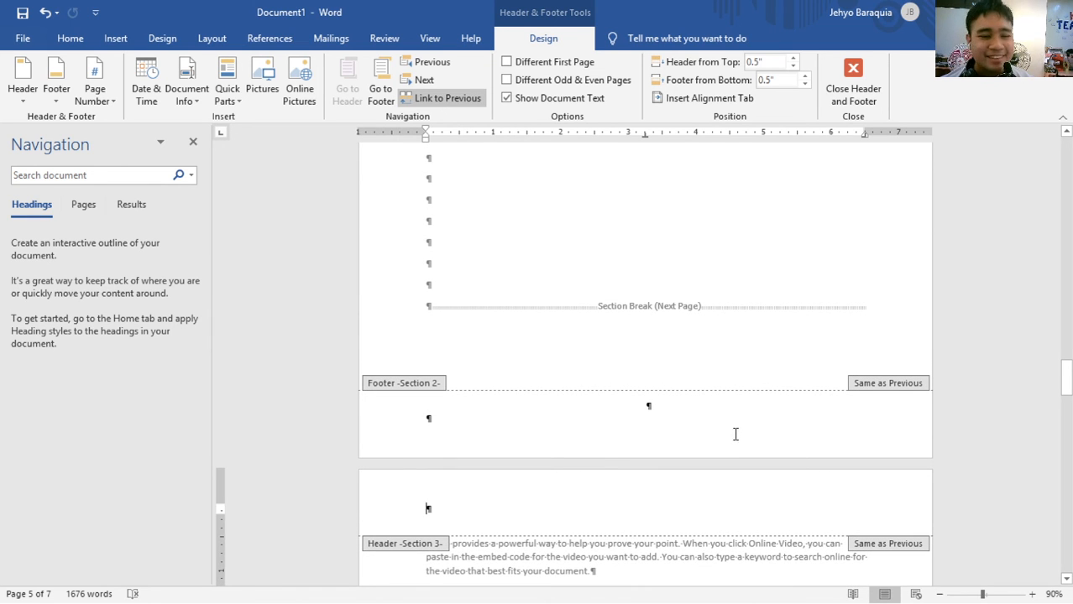
scroll(737, 436, "up", 8)
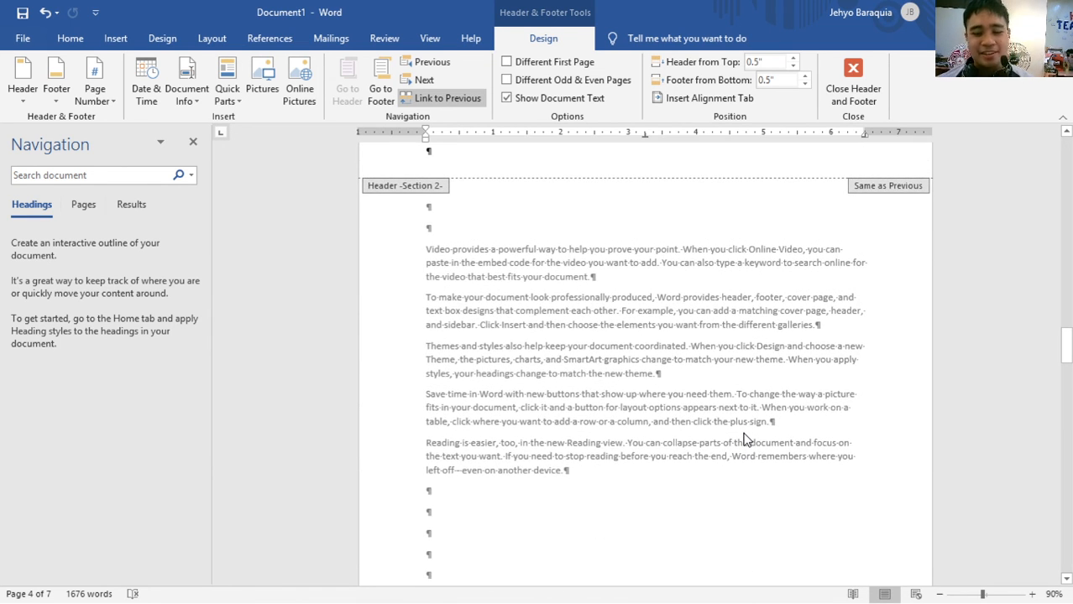